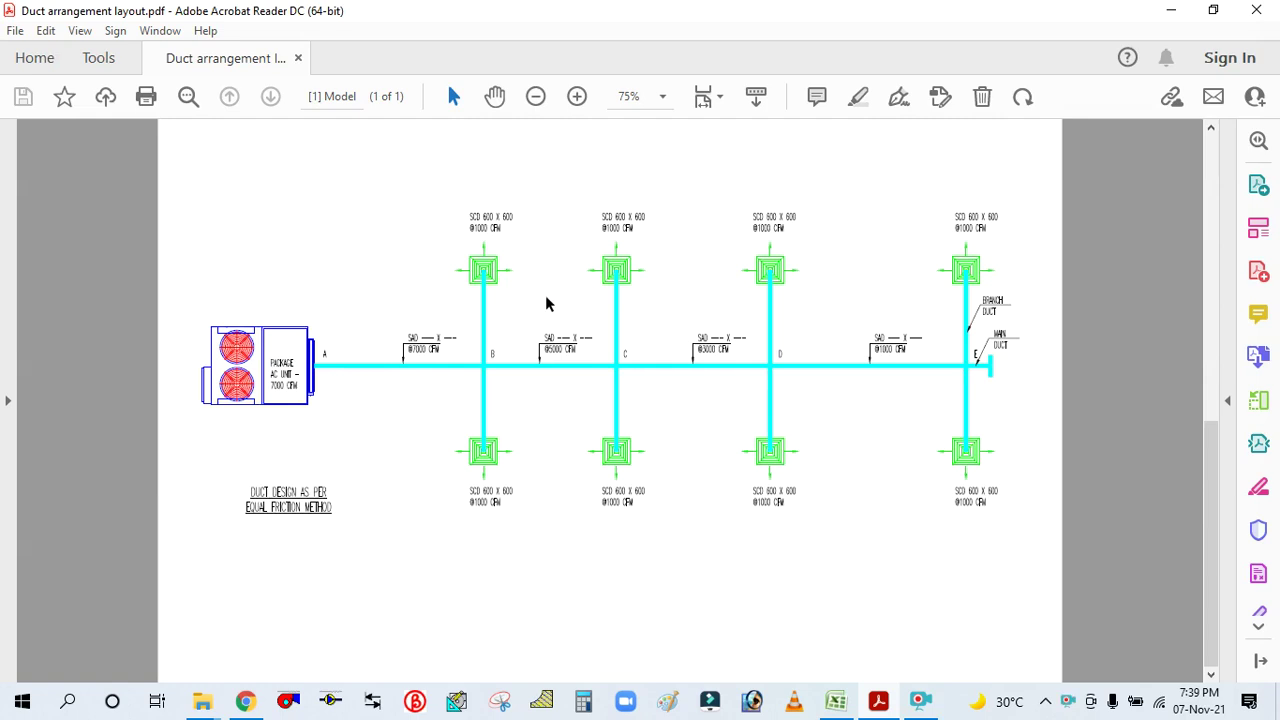
Examine the overall duct layout from the package AC unit along the main duct through points A to E
{"action": "scroll", "coordinate": [421, 320], "scroll_direction": "up", "scroll_amount": 2}
{"action": "scroll", "coordinate": [421, 320], "scroll_direction": "down", "scroll_amount": 2}
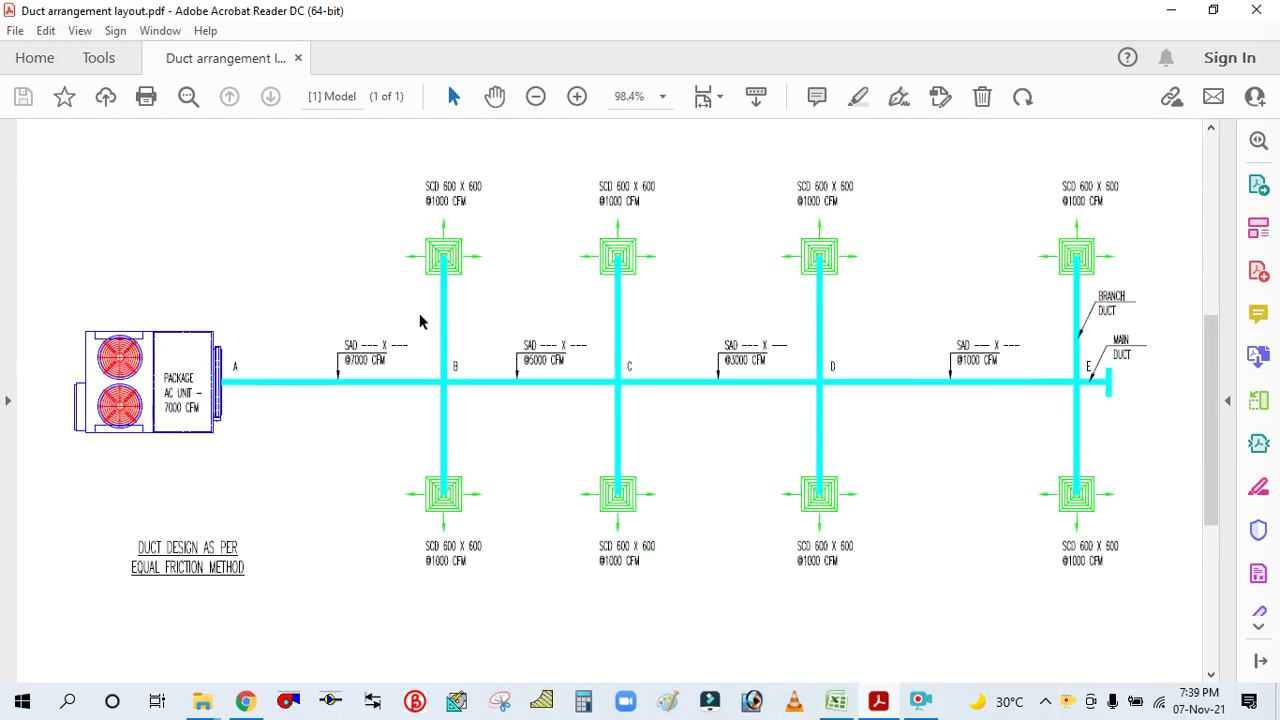
{"action": "scroll", "coordinate": [420, 318], "scroll_direction": "up", "scroll_amount": 1}
{"action": "scroll", "coordinate": [420, 318], "scroll_direction": "down", "scroll_amount": 1}
{"action": "scroll", "coordinate": [420, 318], "scroll_direction": "up", "scroll_amount": 1}
{"action": "scroll", "coordinate": [419, 313], "scroll_direction": "down", "scroll_amount": 1}
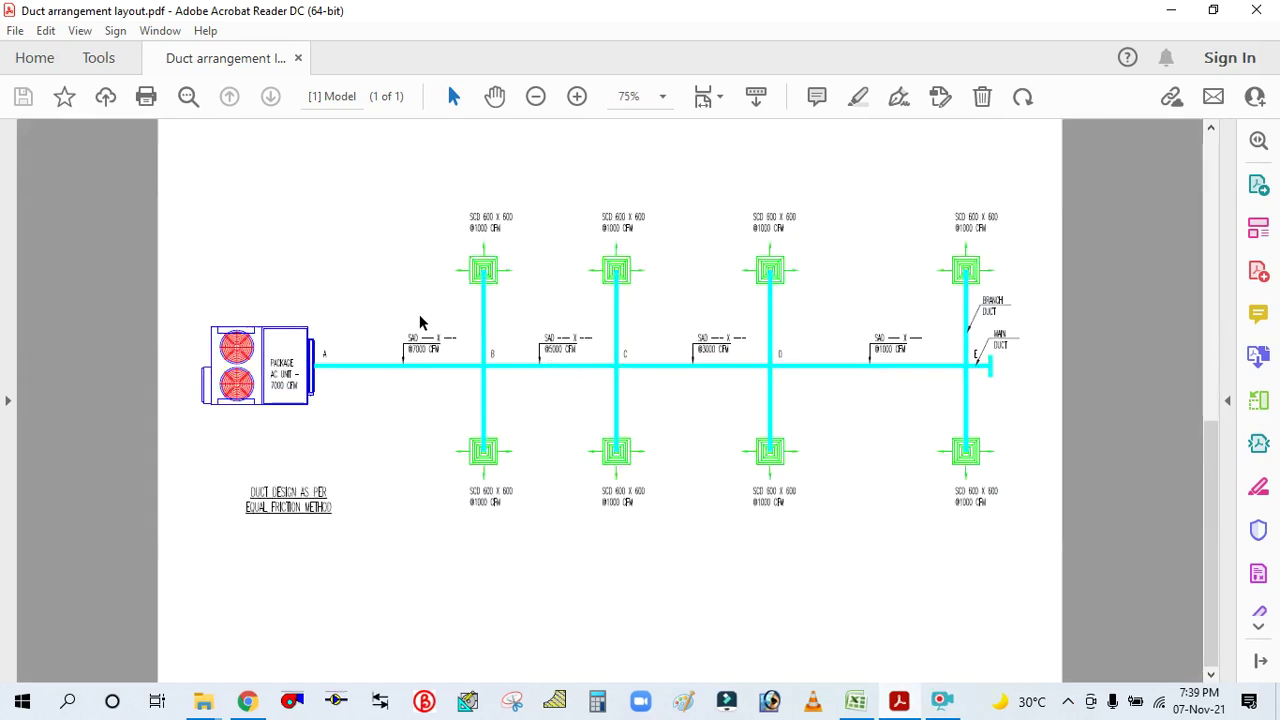
{"action": "scroll", "coordinate": [417, 284], "scroll_direction": "up", "scroll_amount": 1}
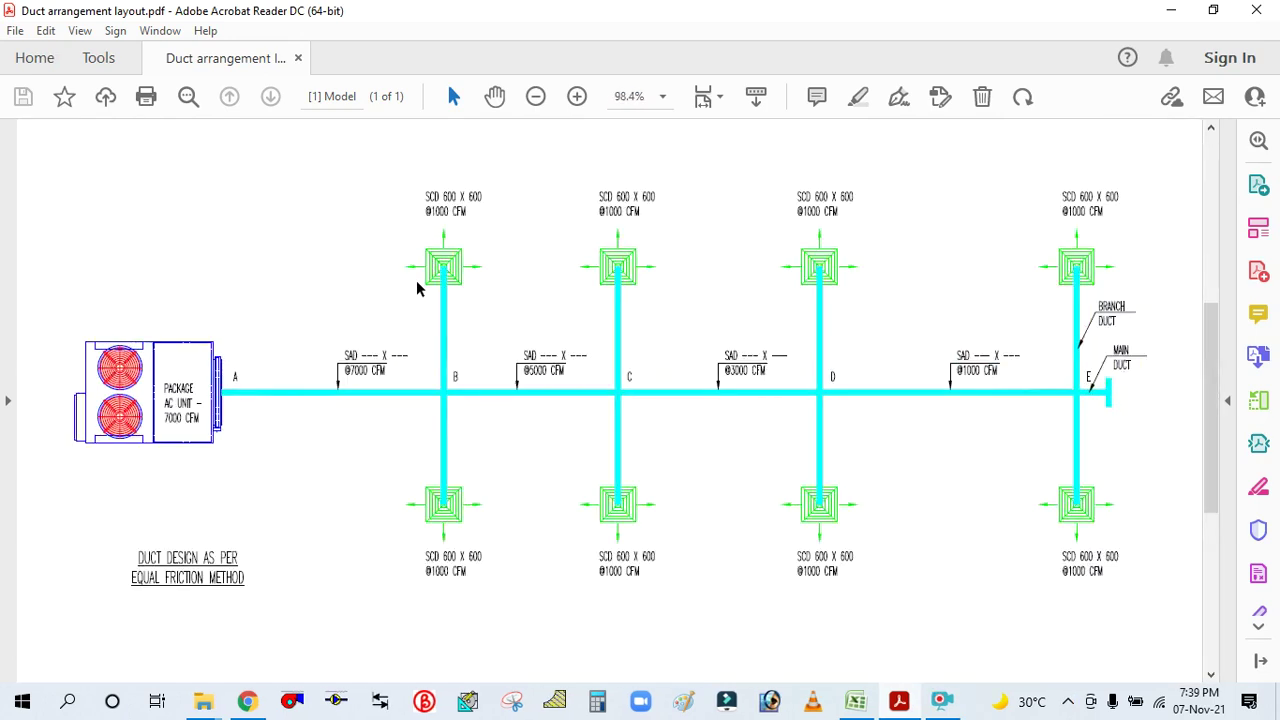
{"action": "scroll", "coordinate": [413, 285], "scroll_direction": "down", "scroll_amount": 1}
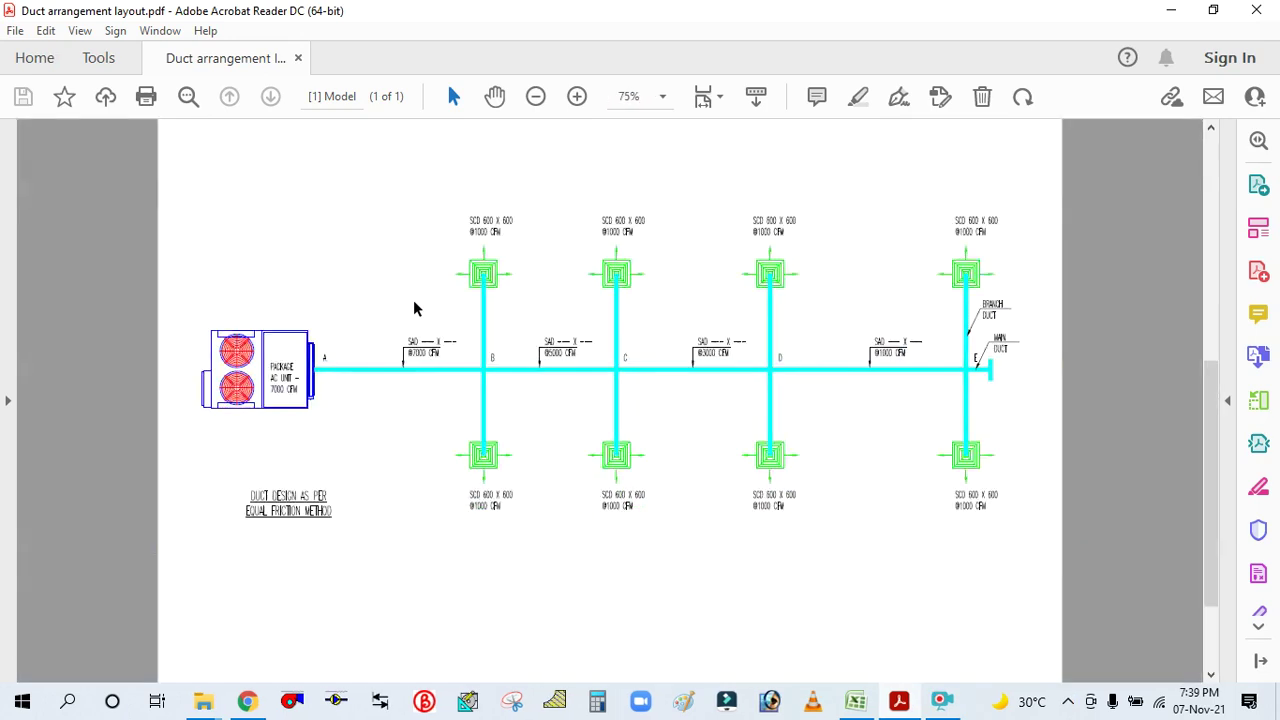
{"action": "scroll", "coordinate": [376, 366], "scroll_direction": "up", "scroll_amount": 1}
{"action": "scroll", "coordinate": [376, 376], "scroll_direction": "down", "scroll_amount": 1}
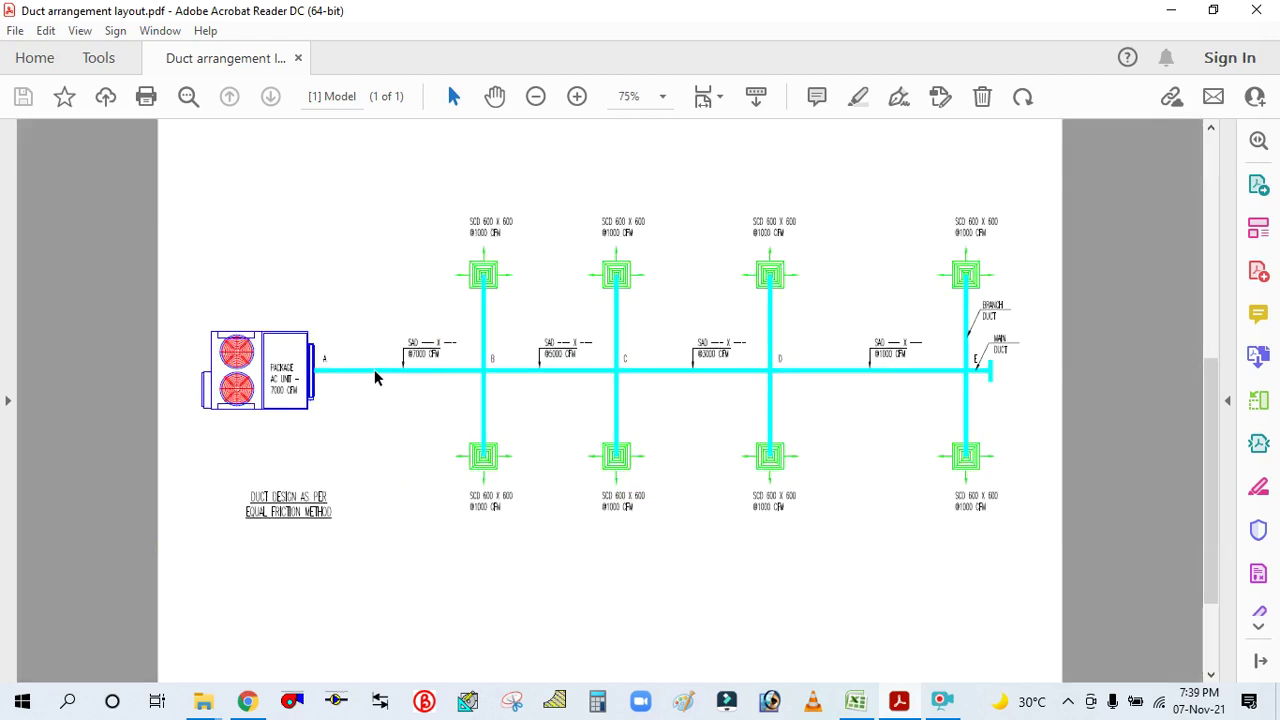
{"action": "scroll", "coordinate": [374, 369], "scroll_direction": "up", "scroll_amount": 1}
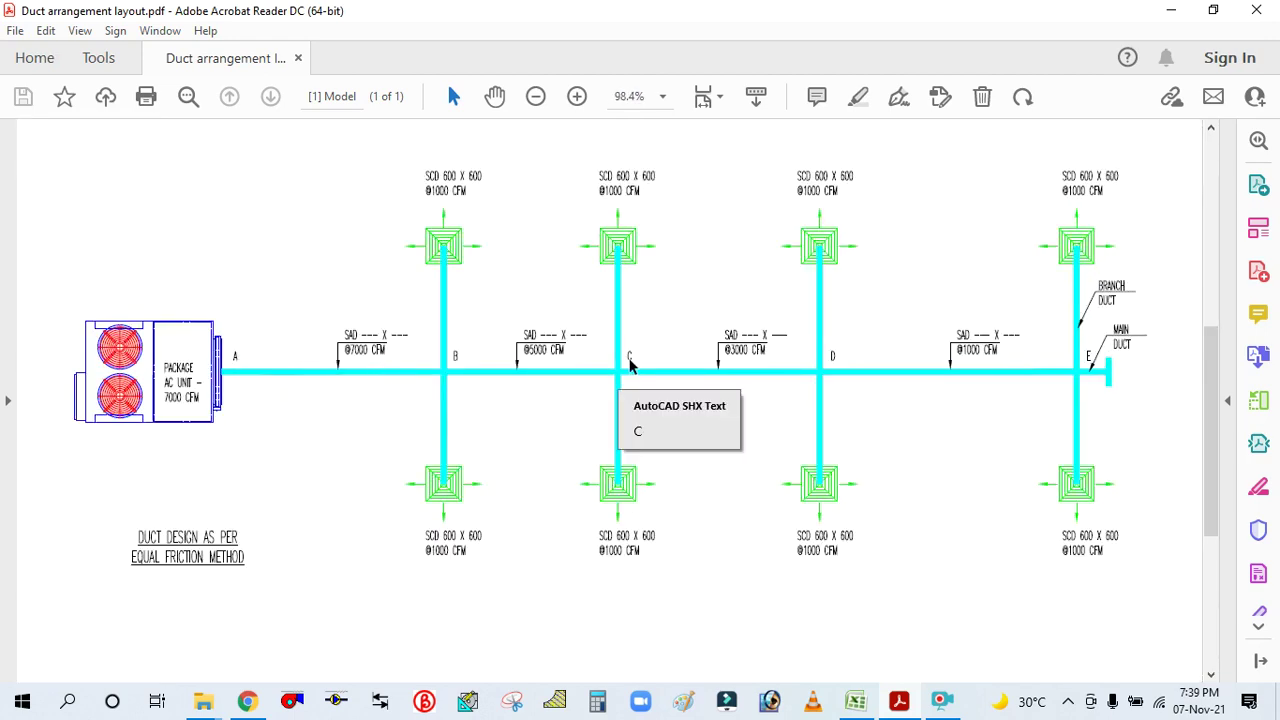
{"action": "scroll", "coordinate": [368, 348], "scroll_direction": "up", "scroll_amount": 1}
{"action": "scroll", "coordinate": [420, 384], "scroll_direction": "down", "scroll_amount": 2}
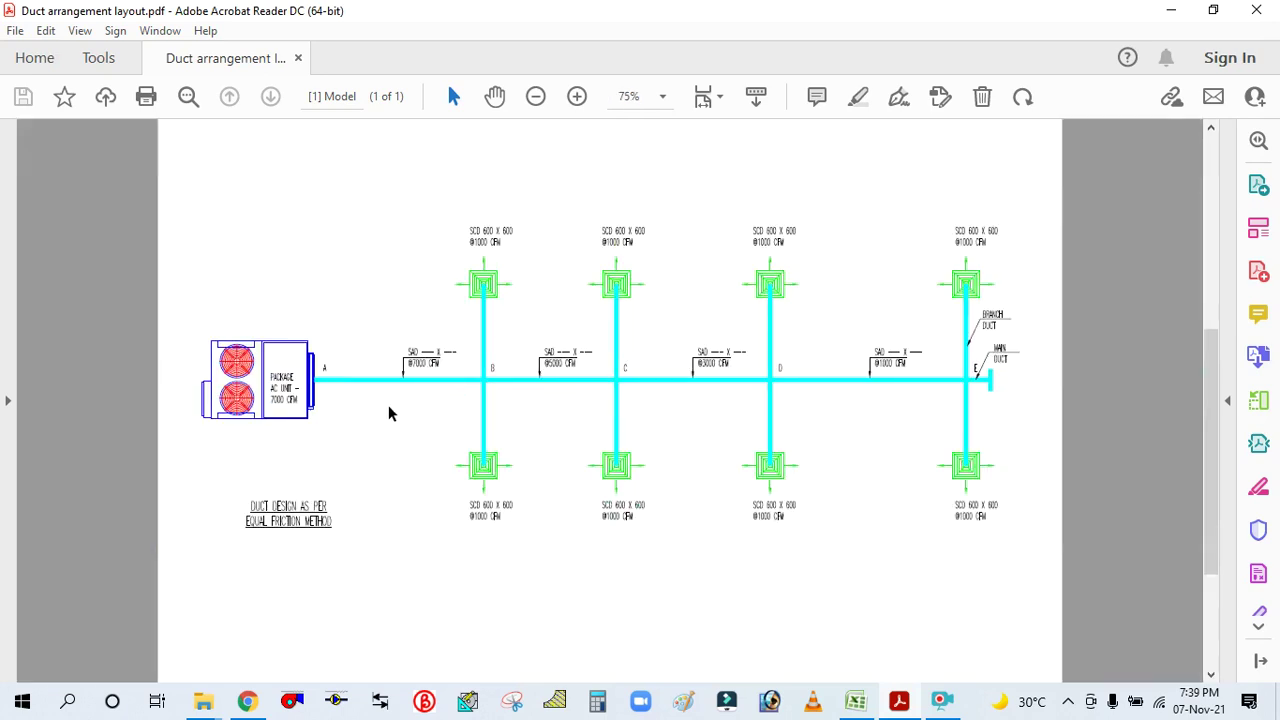
{"action": "scroll", "coordinate": [310, 388], "scroll_direction": "up", "scroll_amount": 1}
{"action": "scroll", "coordinate": [378, 412], "scroll_direction": "down", "scroll_amount": 1}
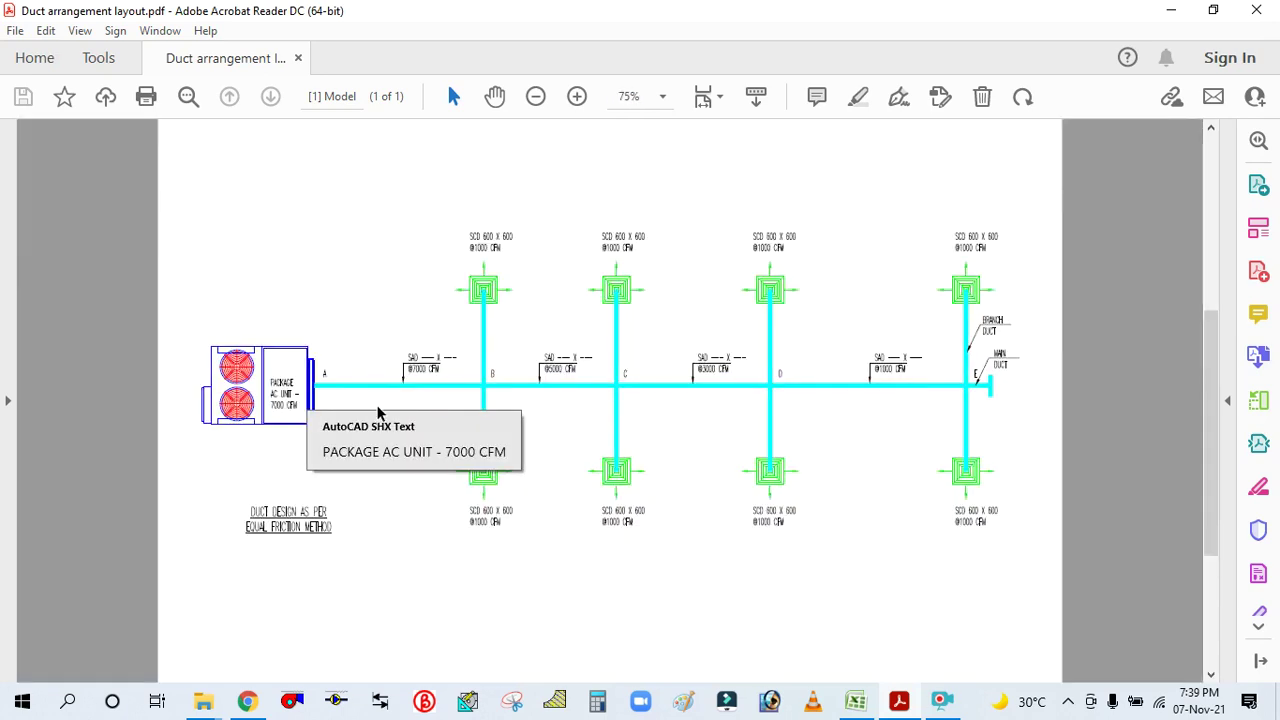
{"action": "scroll", "coordinate": [374, 410], "scroll_direction": "up", "scroll_amount": 1}
{"action": "scroll", "coordinate": [370, 408], "scroll_direction": "down", "scroll_amount": 1}
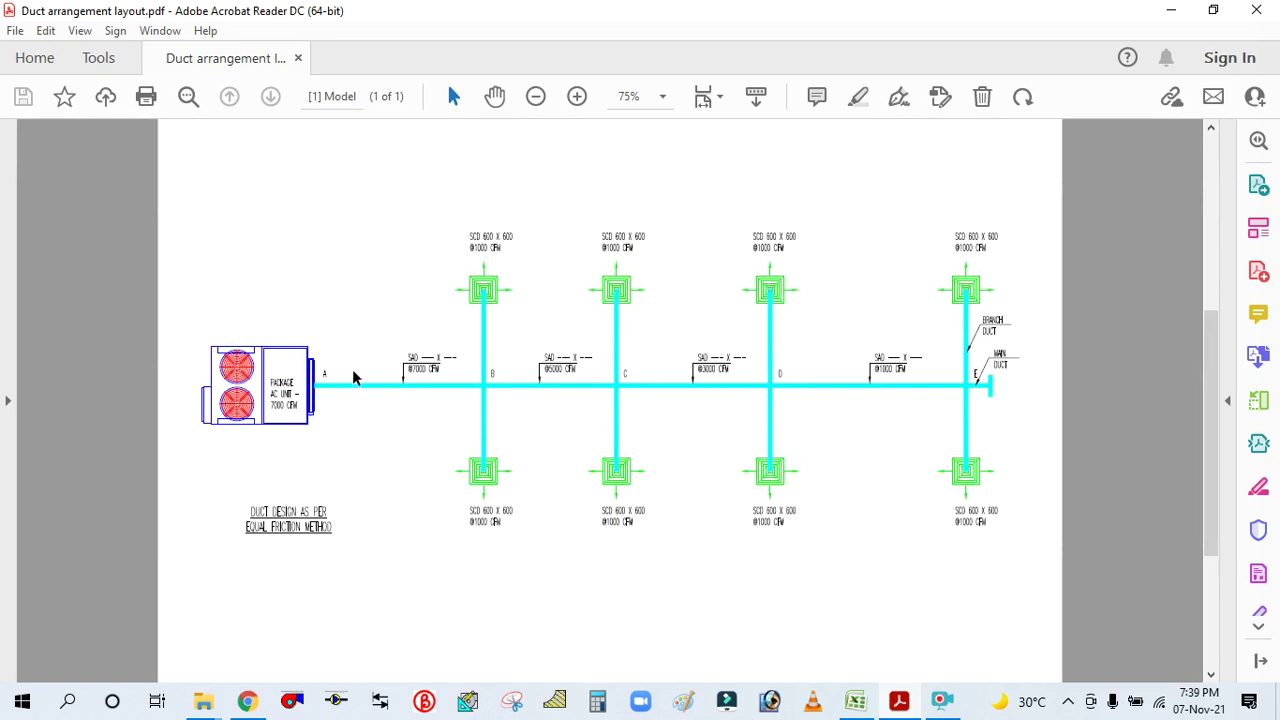
{"action": "scroll", "coordinate": [355, 378], "scroll_direction": "up", "scroll_amount": 1}
{"action": "scroll", "coordinate": [355, 378], "scroll_direction": "down", "scroll_amount": 1}
{"action": "scroll", "coordinate": [360, 381], "scroll_direction": "up", "scroll_amount": 2}
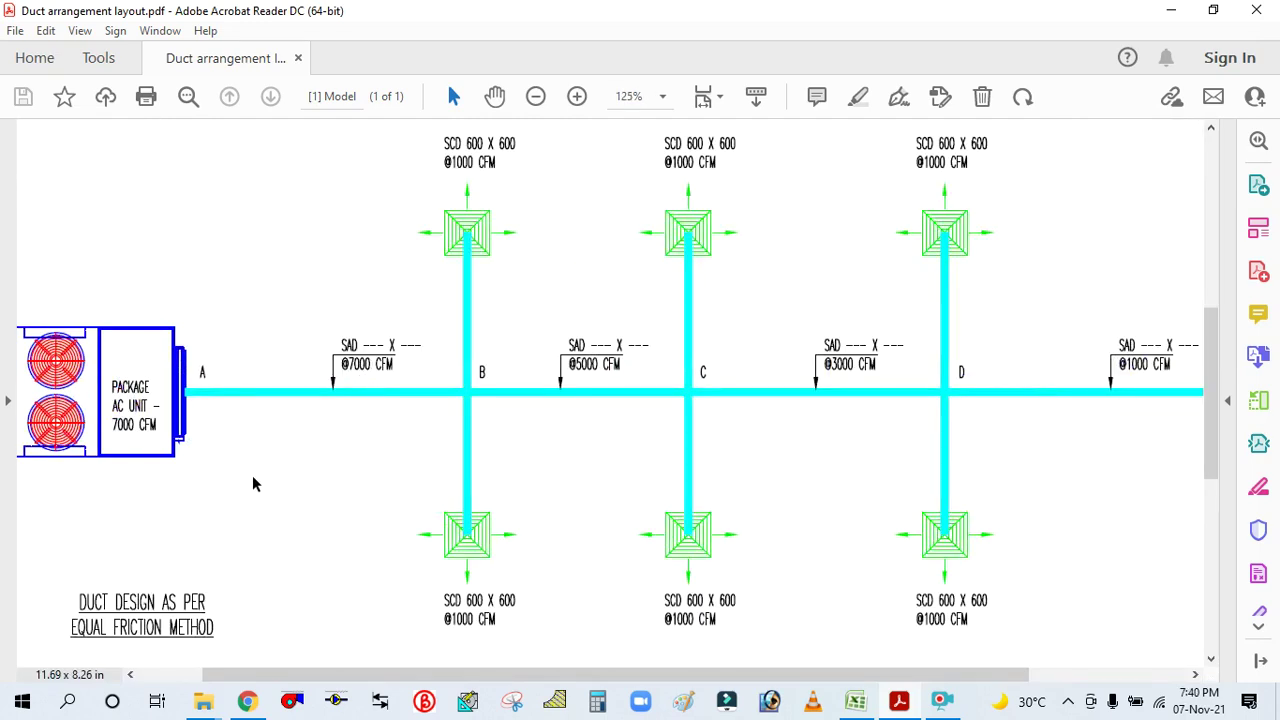
Inspect the package AC unit and the main duct section between points A and B up close
{"action": "left_click", "coordinate": [496, 96]}
{"action": "scroll", "coordinate": [257, 531], "scroll_direction": "up", "scroll_amount": 2}
{"action": "left_click_drag", "start_coordinate": [214, 472], "coordinate": [304, 513]}
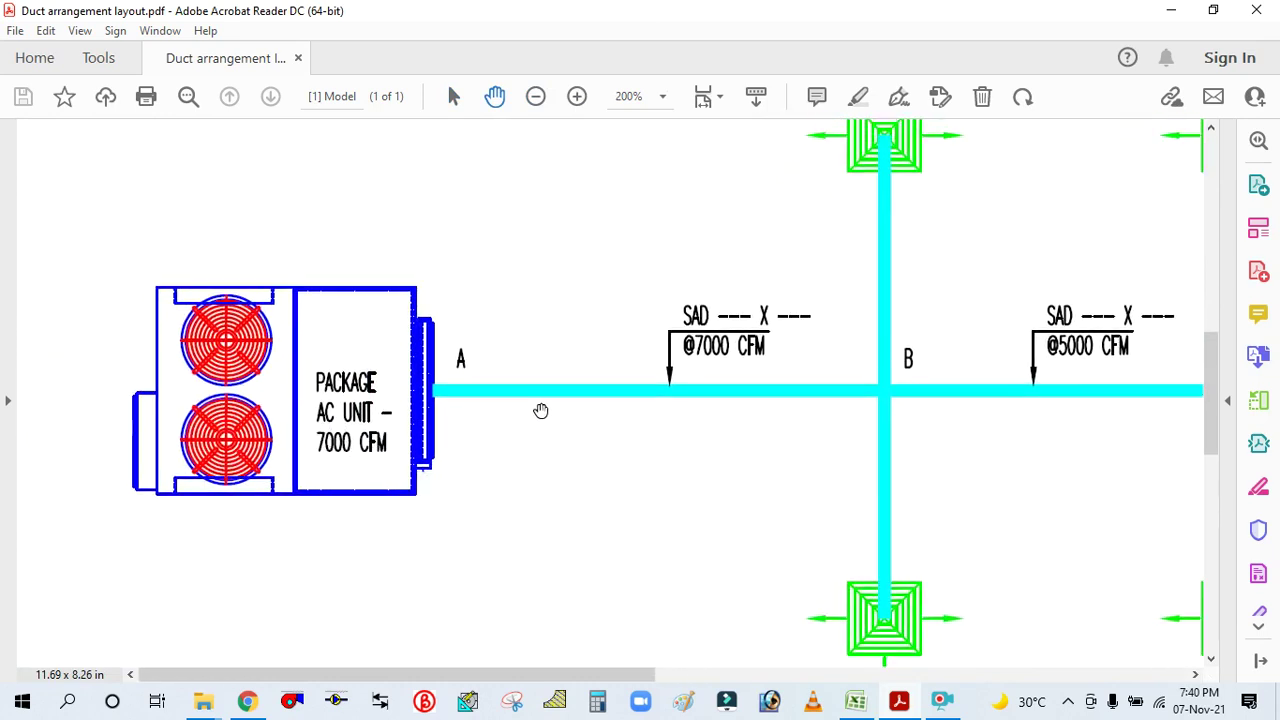
{"action": "scroll", "coordinate": [540, 411], "scroll_direction": "down", "scroll_amount": 1}
{"action": "left_click_drag", "start_coordinate": [517, 451], "coordinate": [425, 444]}
{"action": "scroll", "coordinate": [674, 415], "scroll_direction": "down", "scroll_amount": 1}
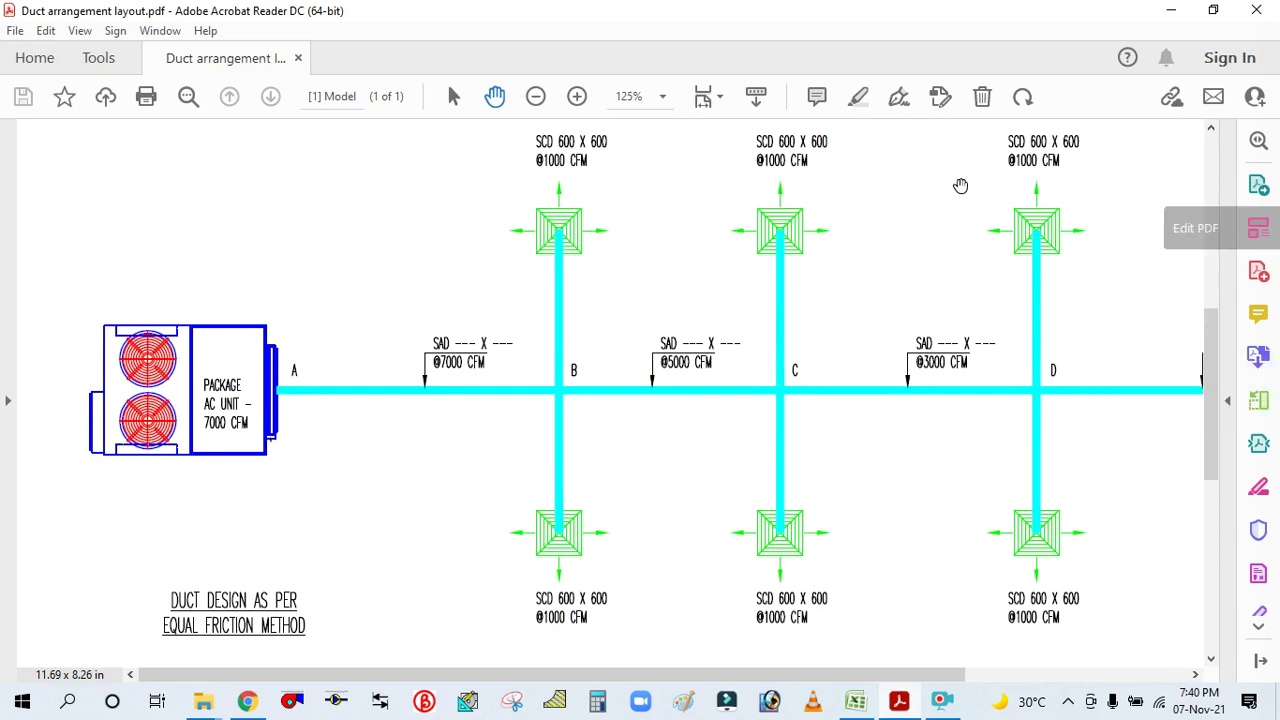
Inspect the main duct's end at point E, the branch duct labels and the upper row of diffusers
{"action": "left_click_drag", "start_coordinate": [845, 482], "coordinate": [523, 434]}
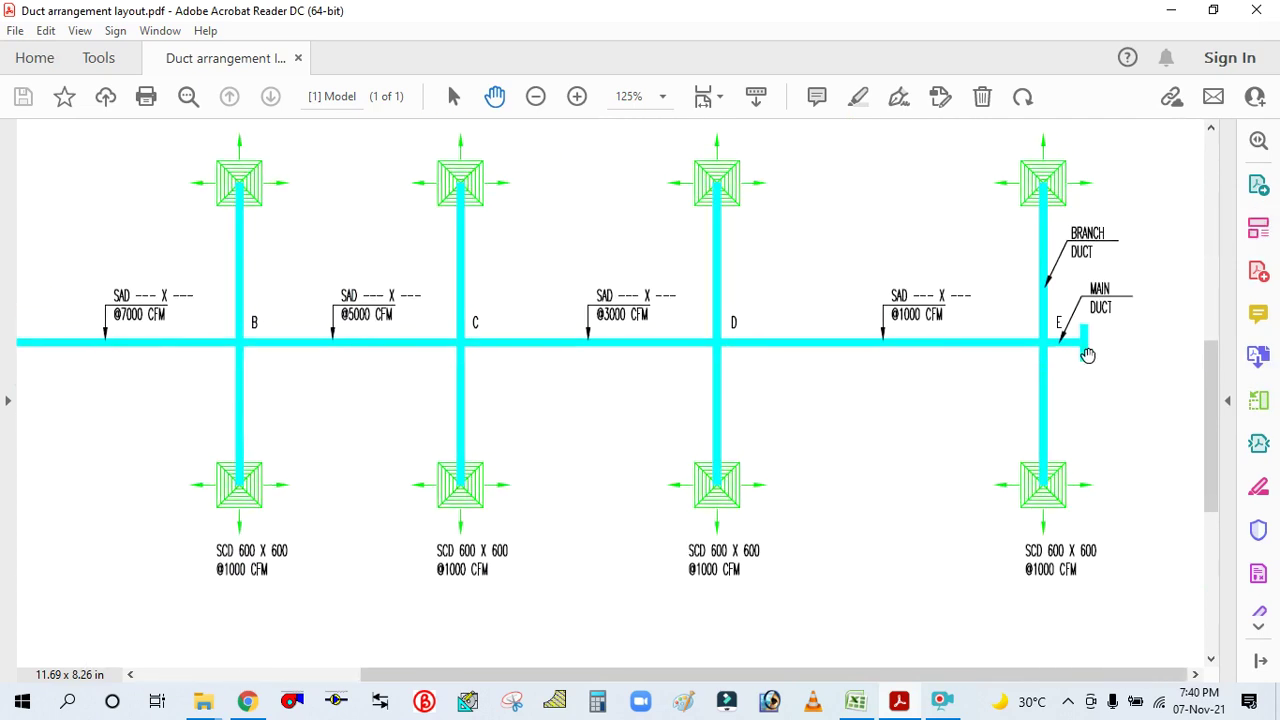
{"action": "scroll", "coordinate": [1088, 355], "scroll_direction": "up", "scroll_amount": 2}
{"action": "mouse_move", "coordinate": [1083, 349]}
{"action": "left_mouse_down"}
{"action": "mouse_move", "coordinate": [1043, 394]}
{"action": "mouse_move", "coordinate": [1012, 380]}
{"action": "left_mouse_up"}
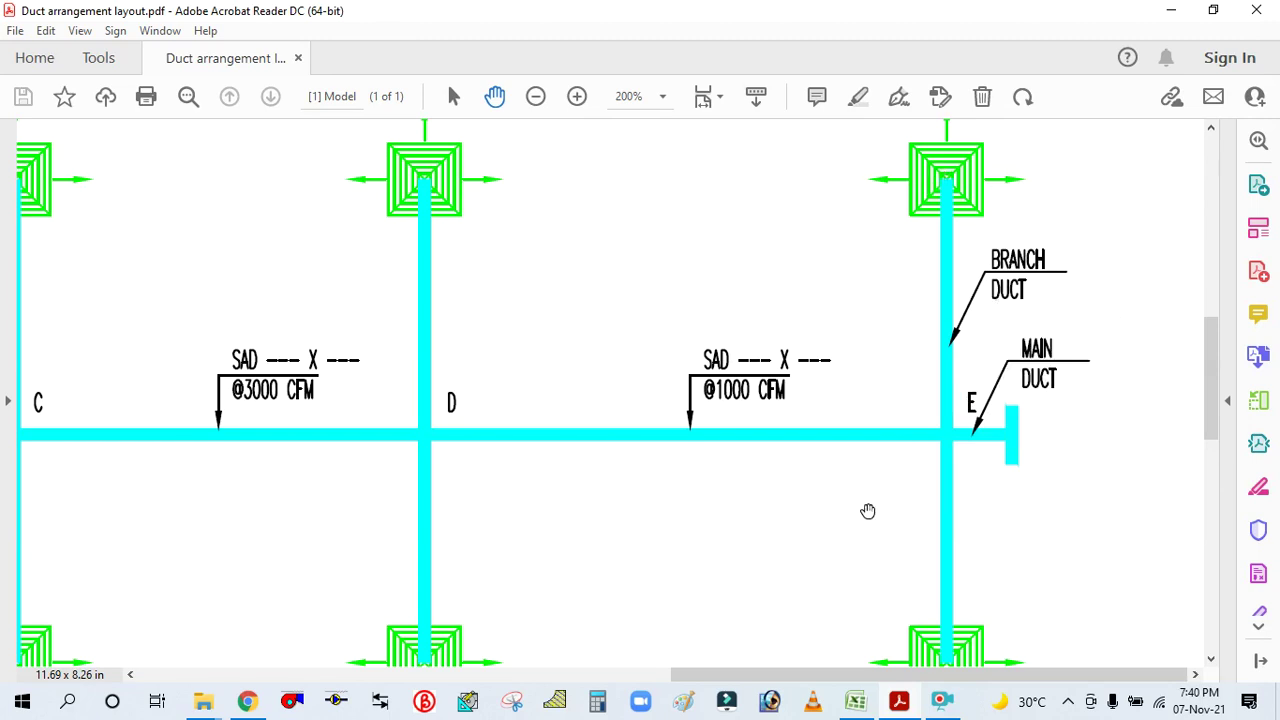
{"action": "scroll", "coordinate": [793, 487], "scroll_direction": "down", "scroll_amount": 2}
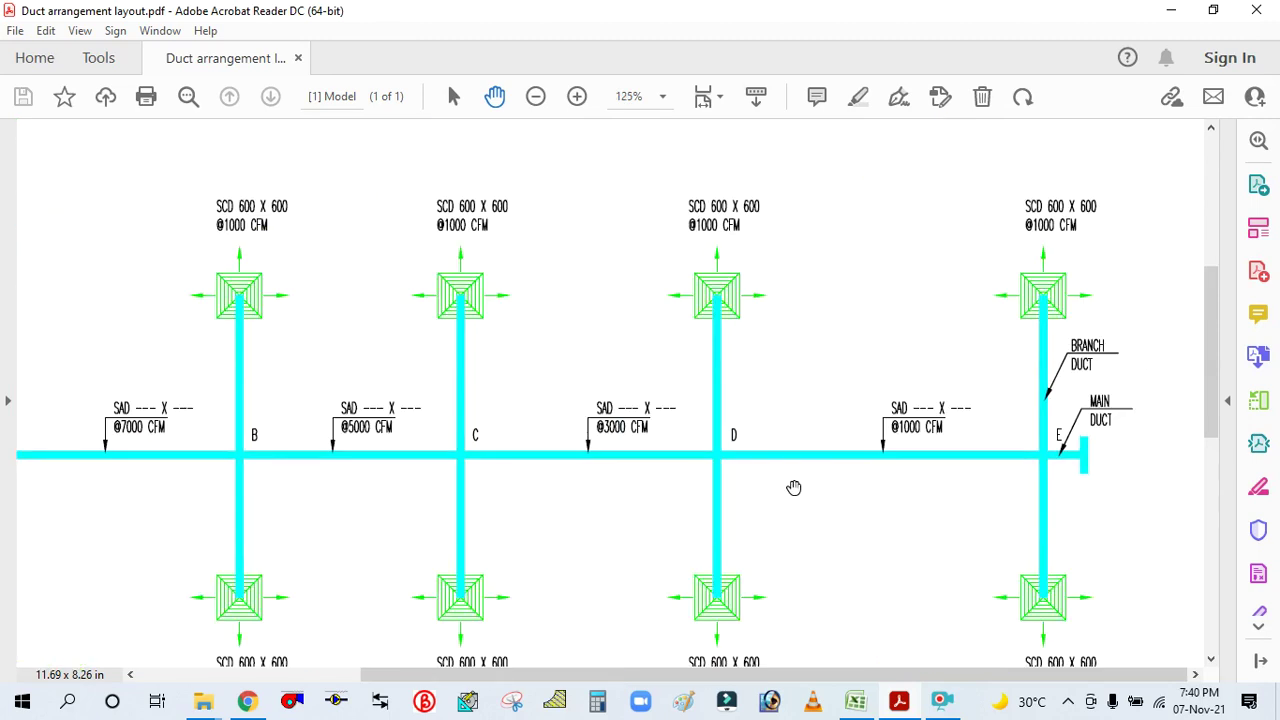
{"action": "scroll", "coordinate": [1036, 255], "scroll_direction": "up", "scroll_amount": 2}
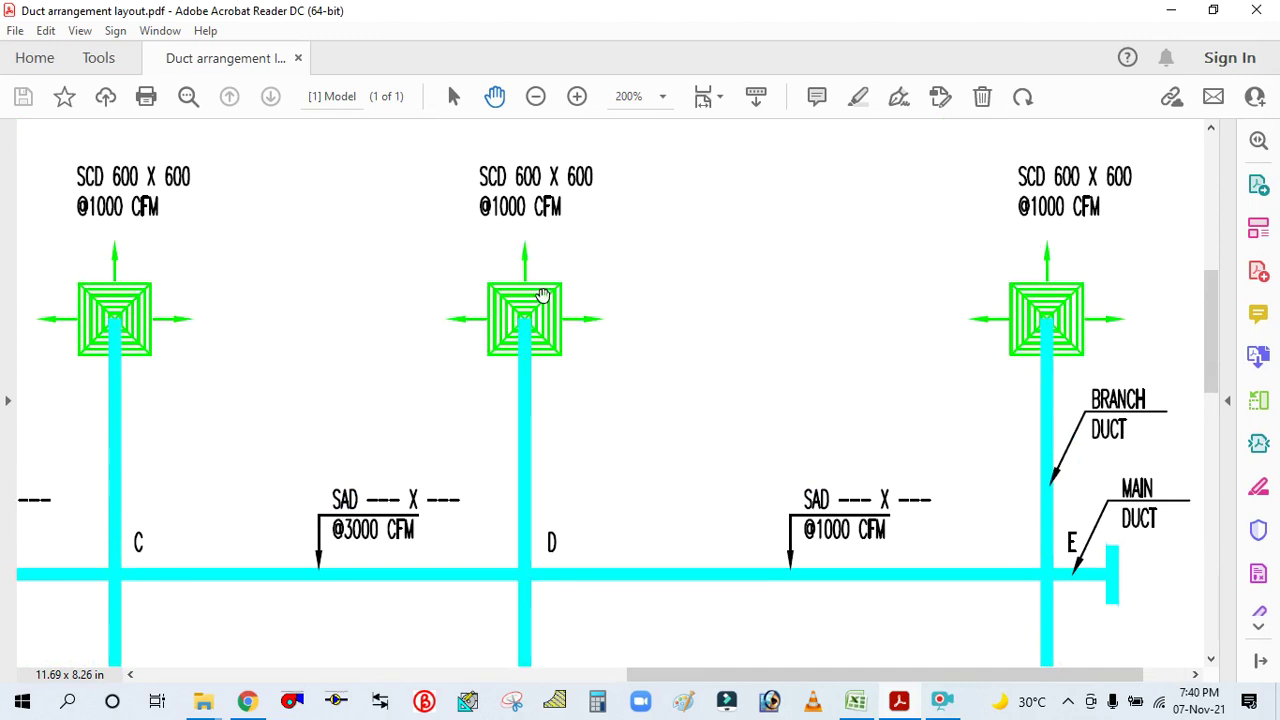
{"action": "left_click_drag", "start_coordinate": [600, 306], "coordinate": [717, 320]}
{"action": "left_click_drag", "start_coordinate": [453, 295], "coordinate": [703, 302]}
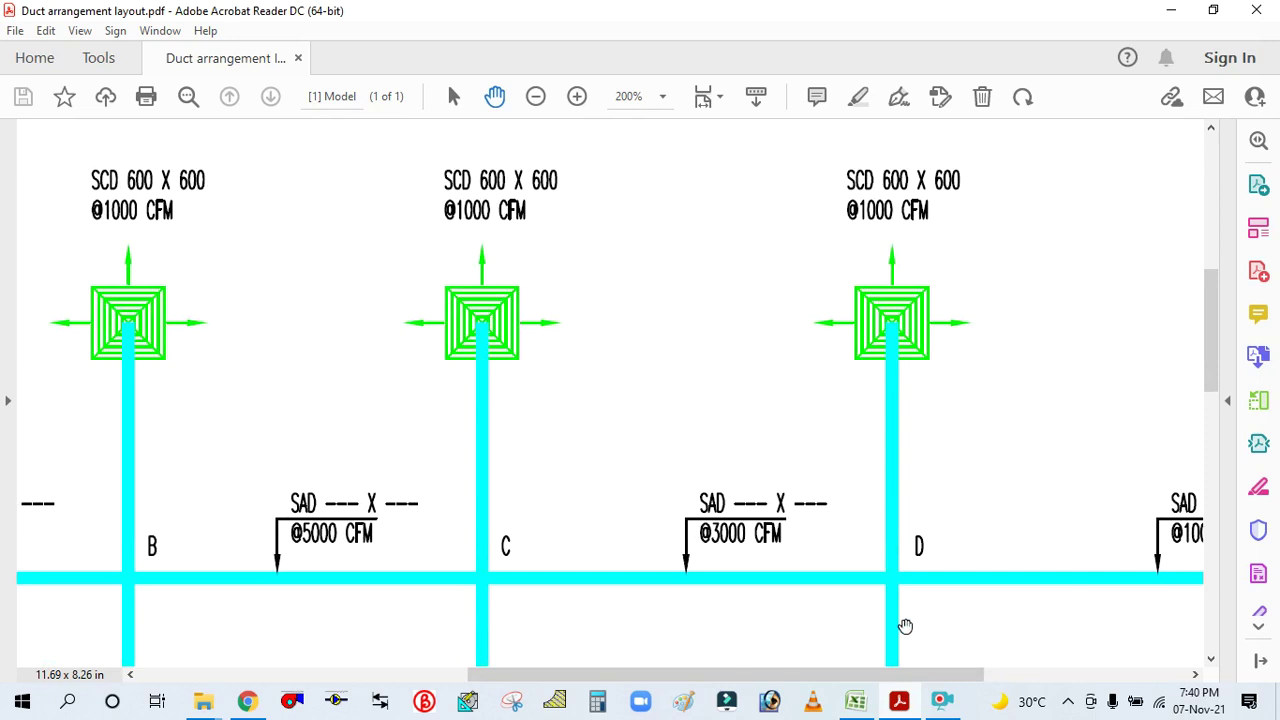
Try to mark the upper diffuser at point C with red rectangles, then clear the markings
{"action": "left_click", "coordinate": [941, 700]}
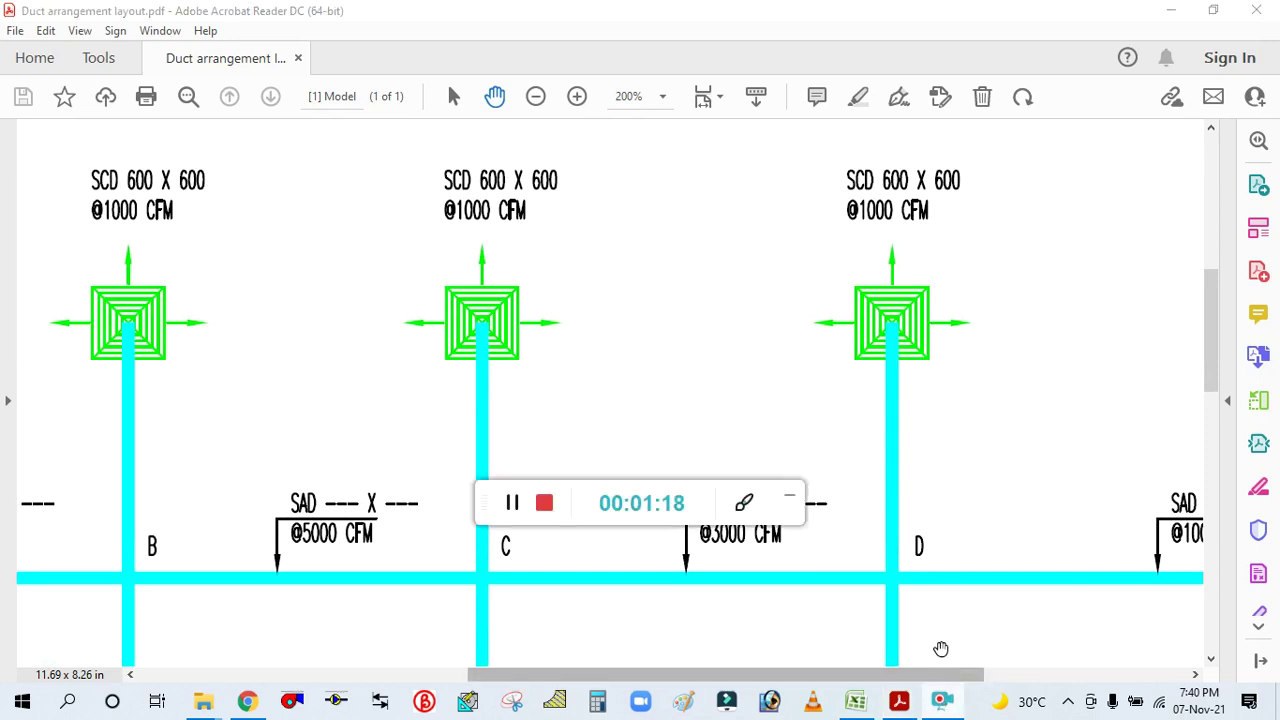
{"action": "left_click", "coordinate": [745, 506]}
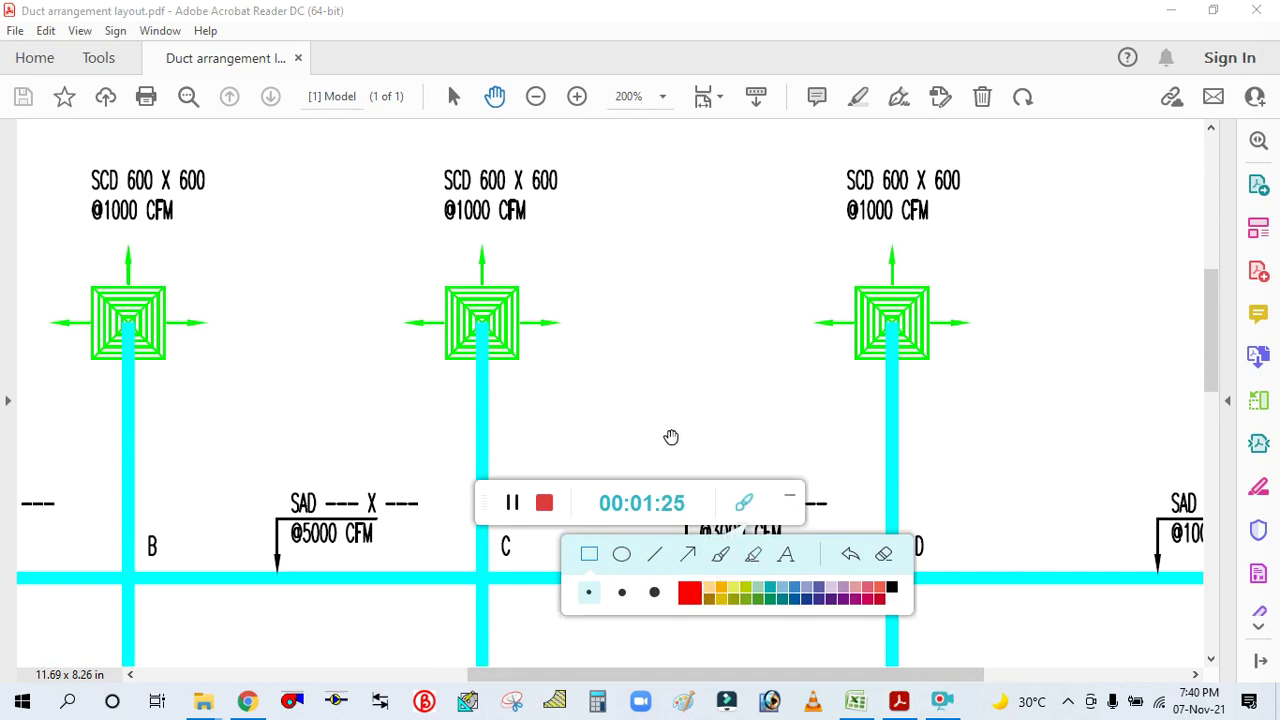
{"action": "left_click", "coordinate": [689, 592]}
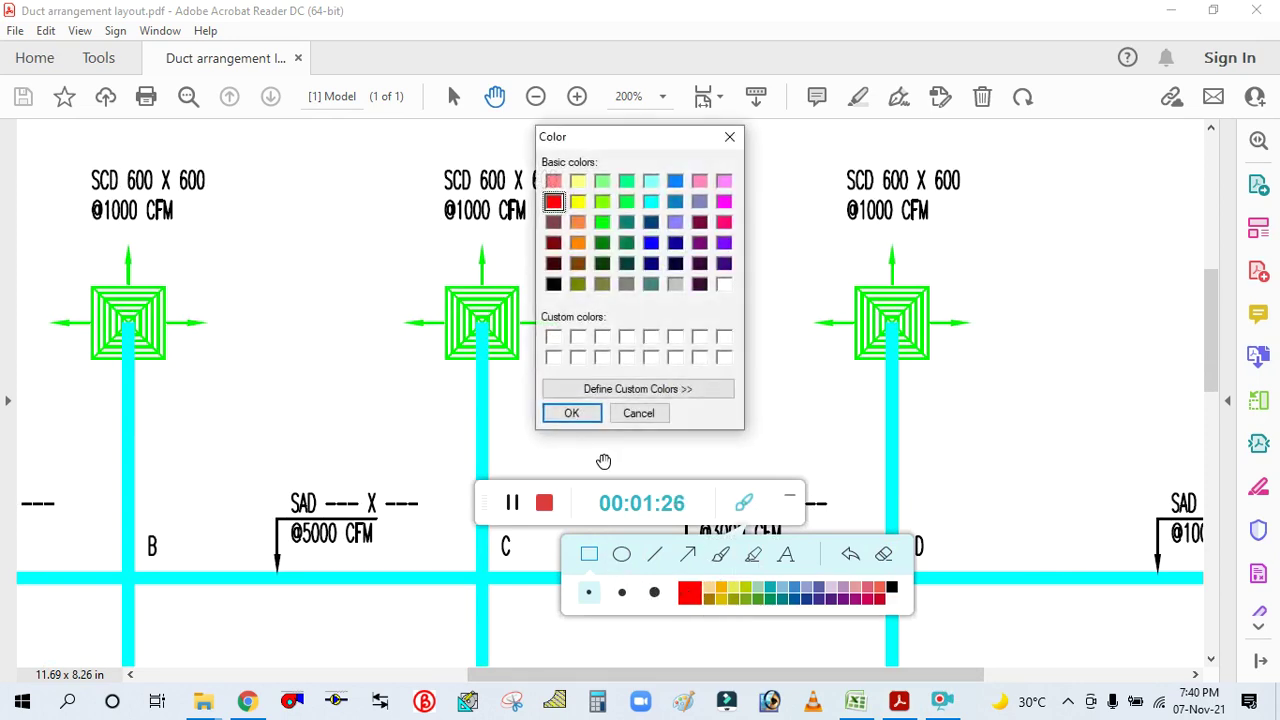
{"action": "left_click", "coordinate": [729, 136]}
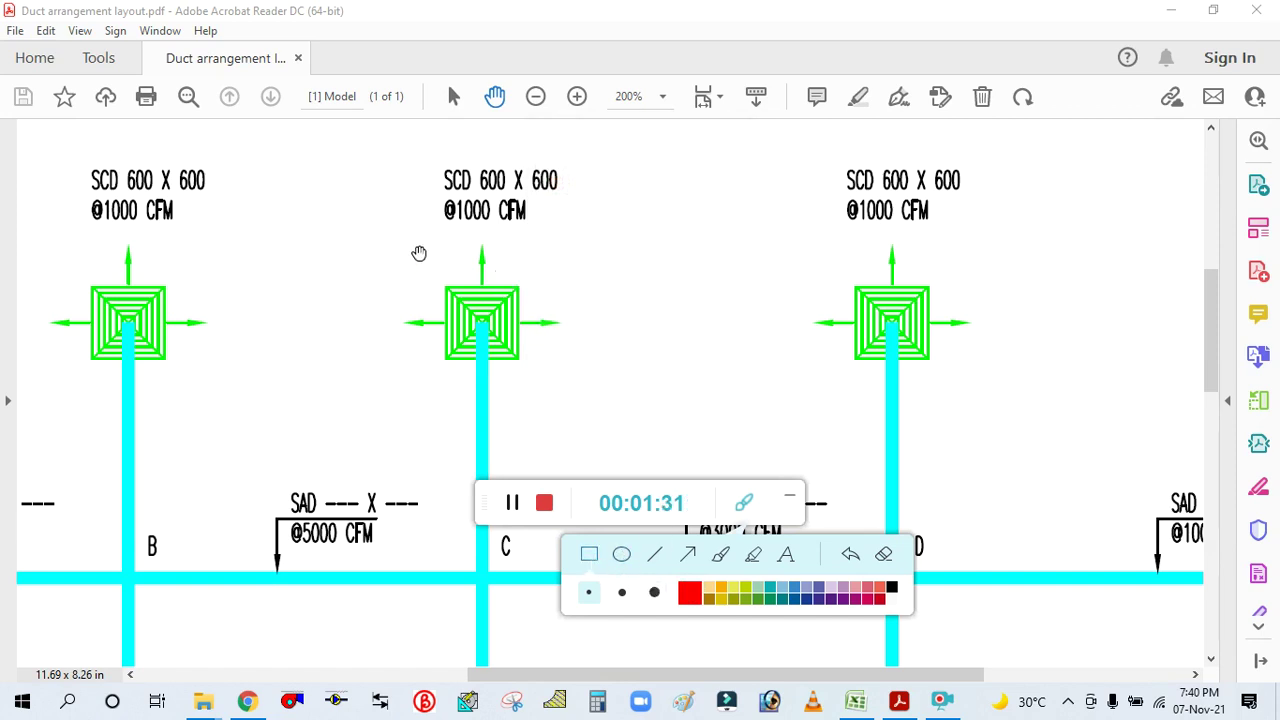
{"action": "left_click_drag", "start_coordinate": [417, 257], "coordinate": [465, 300]}
{"action": "left_click_drag", "start_coordinate": [391, 243], "coordinate": [581, 419]}
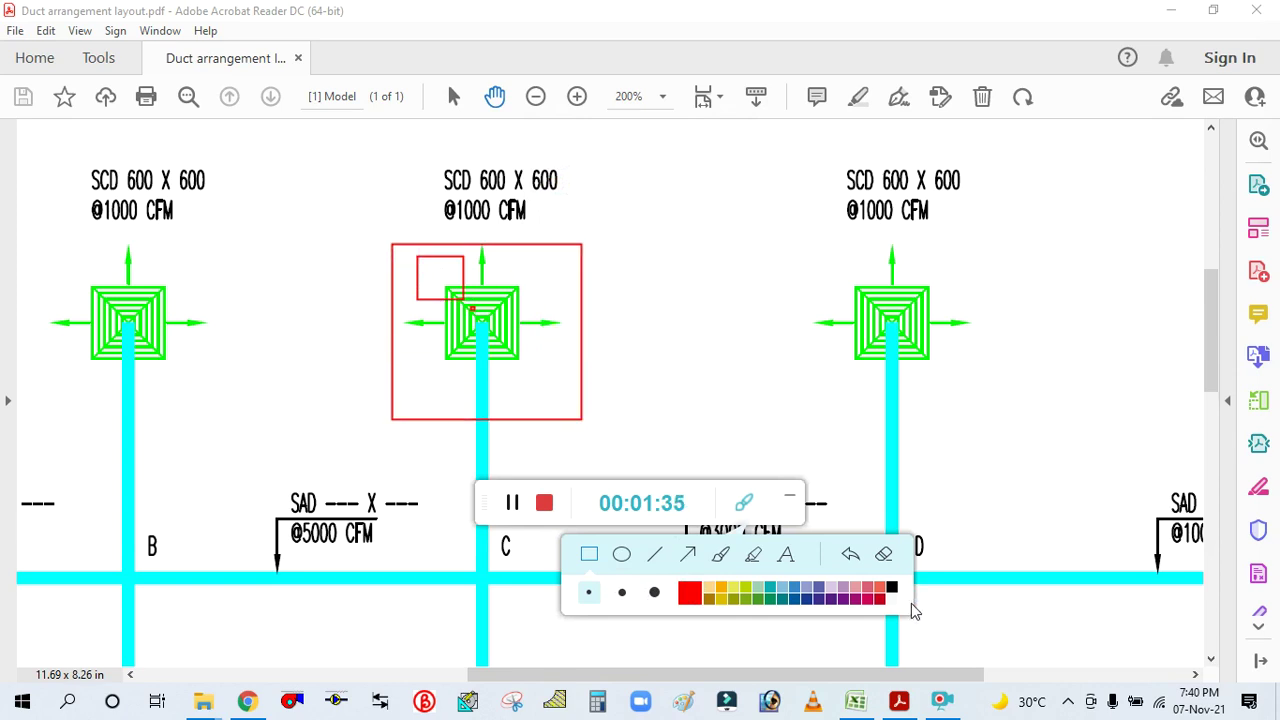
{"action": "left_click", "coordinate": [883, 553]}
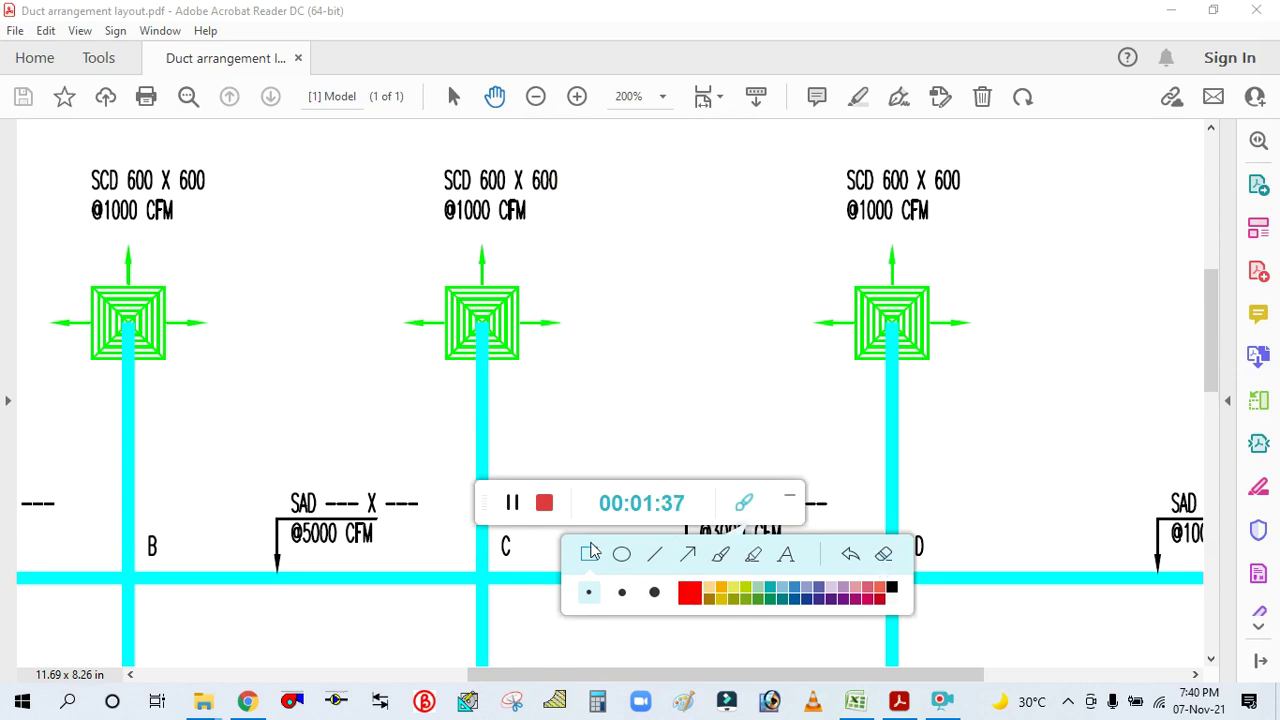
Draw red rectangles over the upper diffusers at points B, C and D
{"action": "mouse_move", "coordinate": [337, 206]}
{"action": "left_mouse_down"}
{"action": "mouse_move", "coordinate": [528, 464]}
{"action": "mouse_move", "coordinate": [554, 248]}
{"action": "left_mouse_up"}
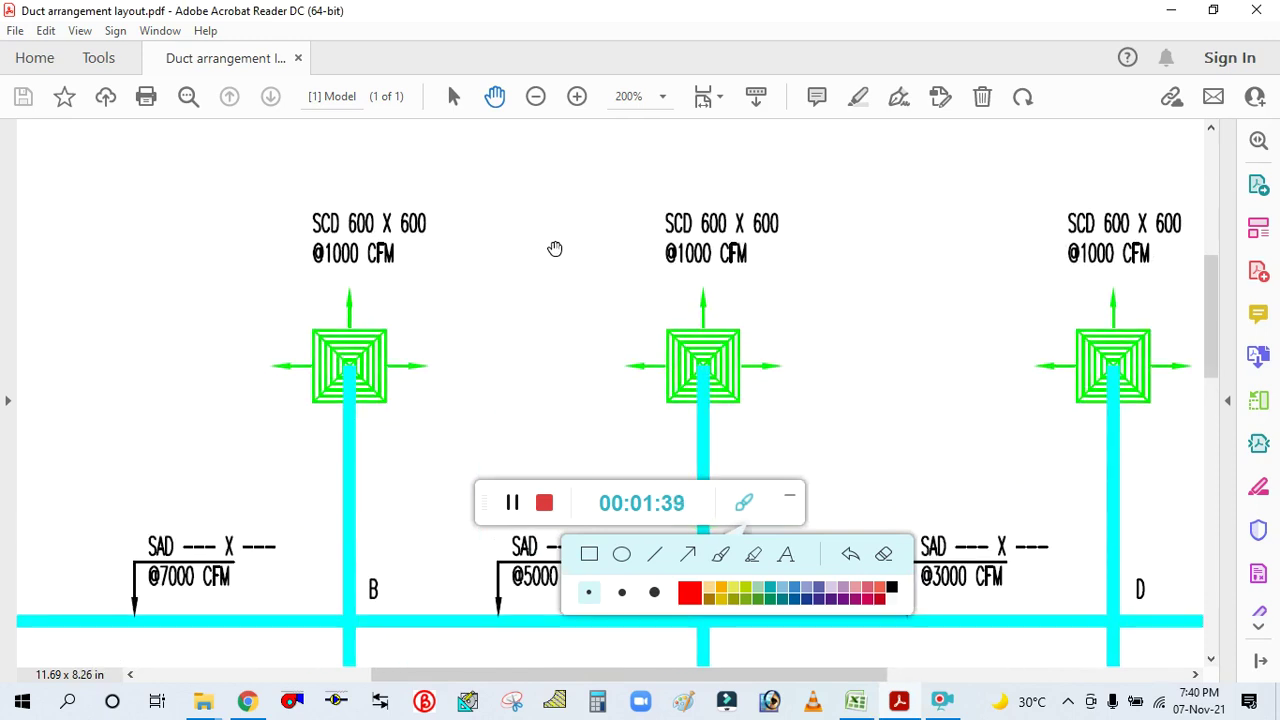
{"action": "left_click", "coordinate": [590, 555]}
{"action": "mouse_move", "coordinate": [271, 232]}
{"action": "left_mouse_down"}
{"action": "mouse_move", "coordinate": [363, 367]}
{"action": "mouse_move", "coordinate": [466, 449]}
{"action": "left_mouse_up"}
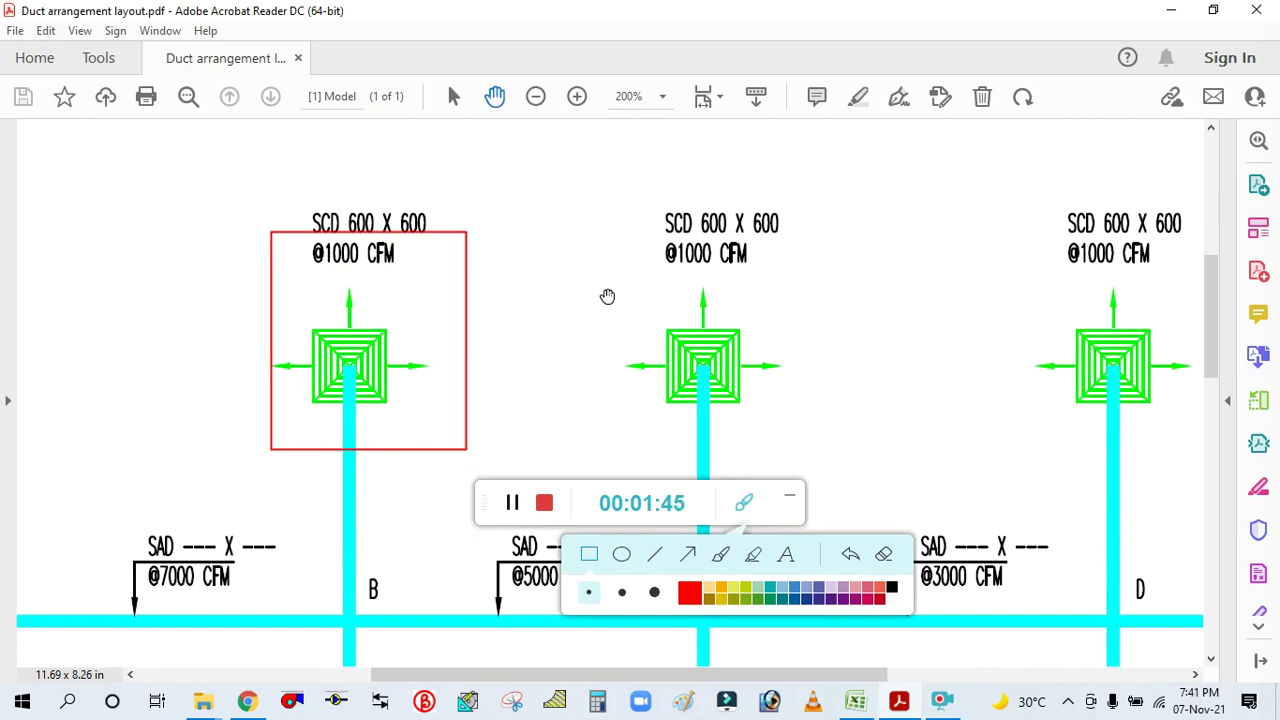
{"action": "mouse_move", "coordinate": [826, 391]}
{"action": "left_mouse_down"}
{"action": "mouse_move", "coordinate": [722, 228]}
{"action": "mouse_move", "coordinate": [727, 237]}
{"action": "left_mouse_up"}
{"action": "left_click_drag", "start_coordinate": [986, 256], "coordinate": [1190, 453]}
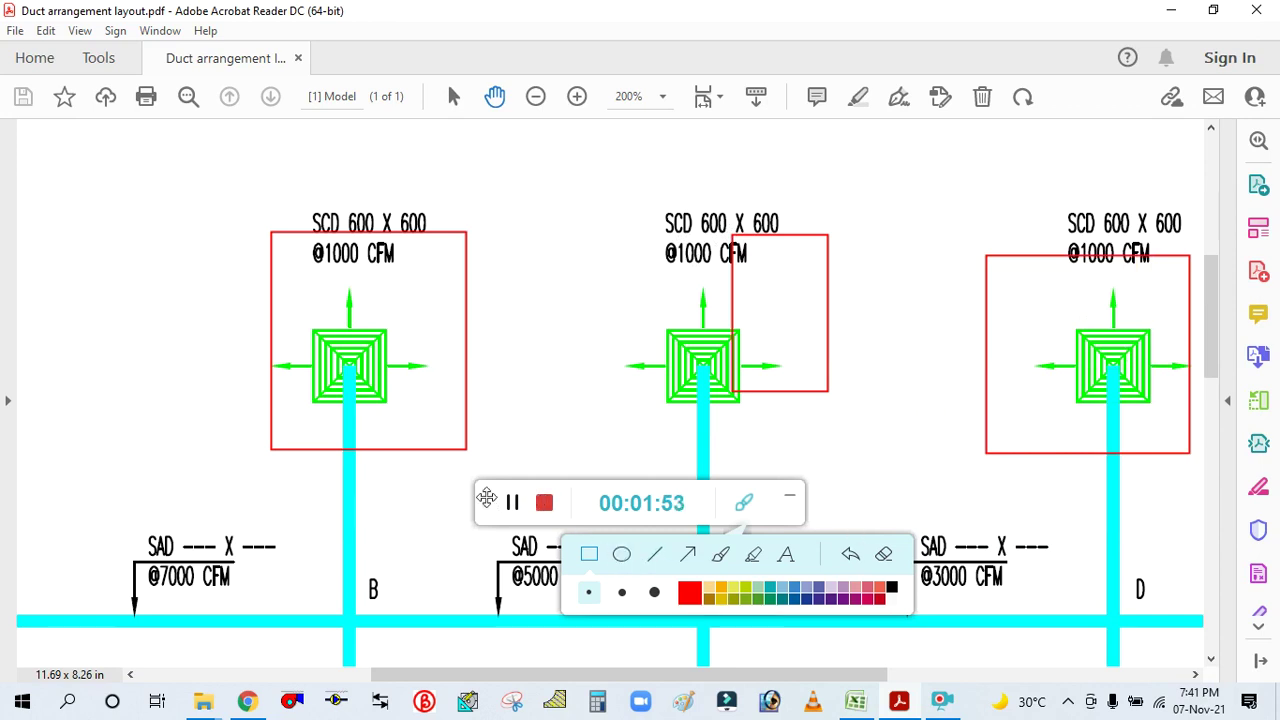
Erase all the red rectangles from the drawing and put the annotation tools away
{"action": "left_click_drag", "start_coordinate": [484, 499], "coordinate": [837, 582]}
{"action": "left_click_drag", "start_coordinate": [569, 554], "coordinate": [1025, 567]}
{"action": "scroll", "coordinate": [797, 380], "scroll_direction": "down", "scroll_amount": 4}
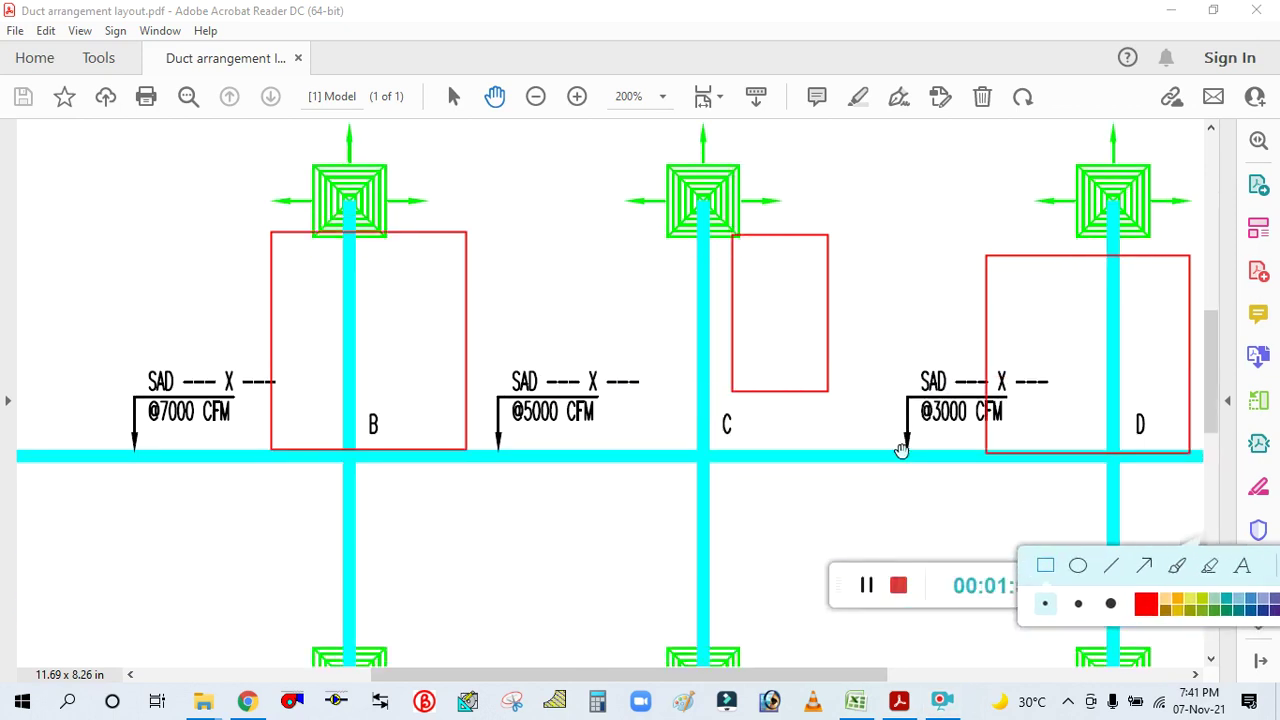
{"action": "left_click_drag", "start_coordinate": [1025, 563], "coordinate": [905, 557]}
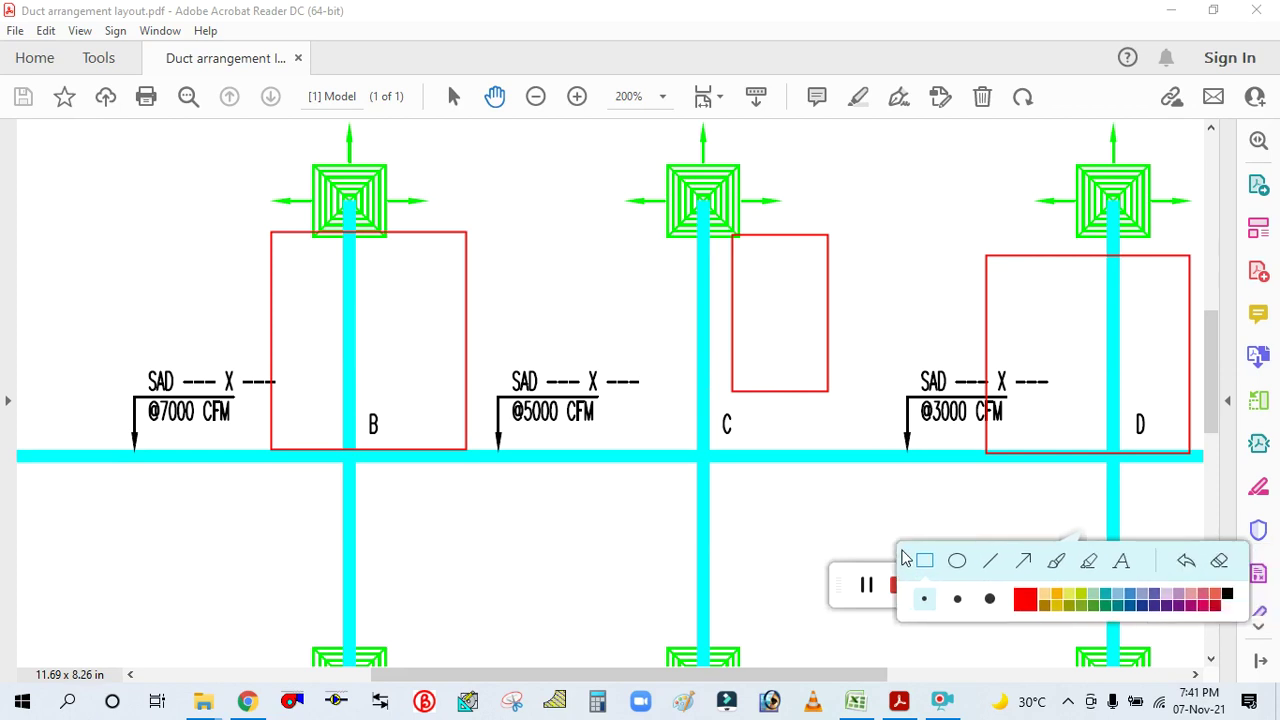
{"action": "left_click", "coordinate": [1218, 564]}
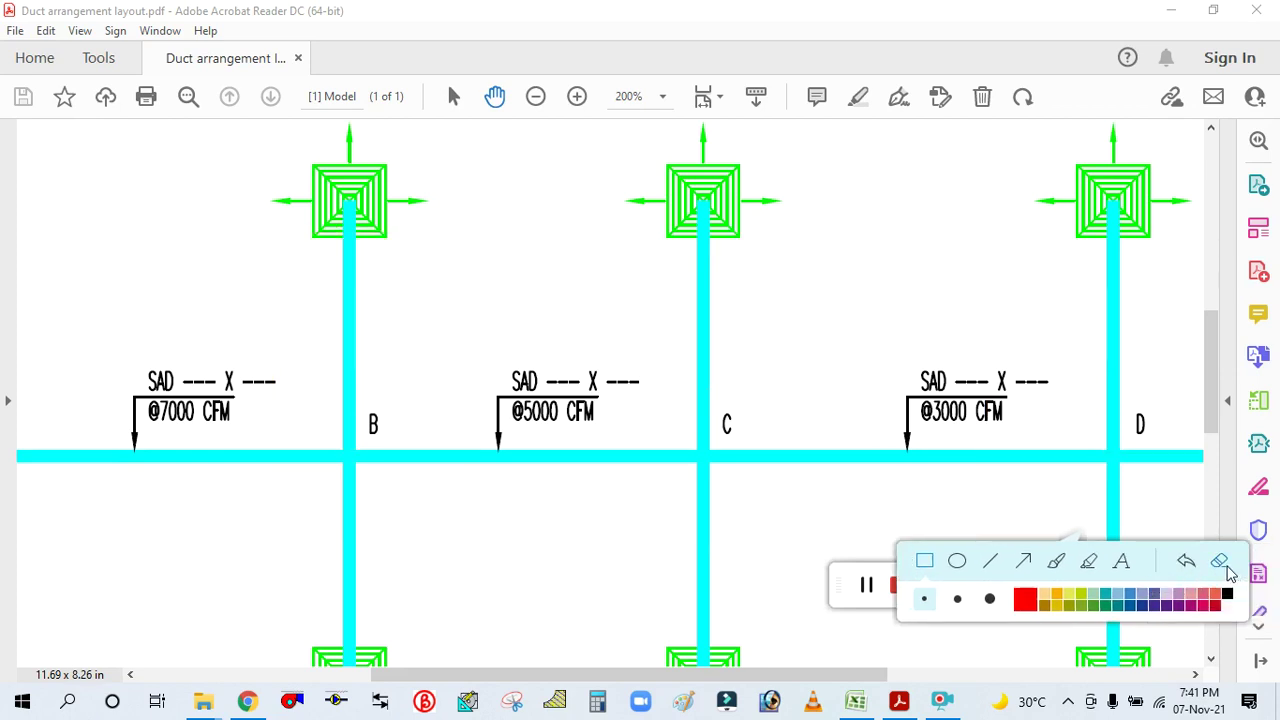
{"action": "left_click", "coordinate": [849, 578]}
{"action": "left_click", "coordinate": [1150, 588]}
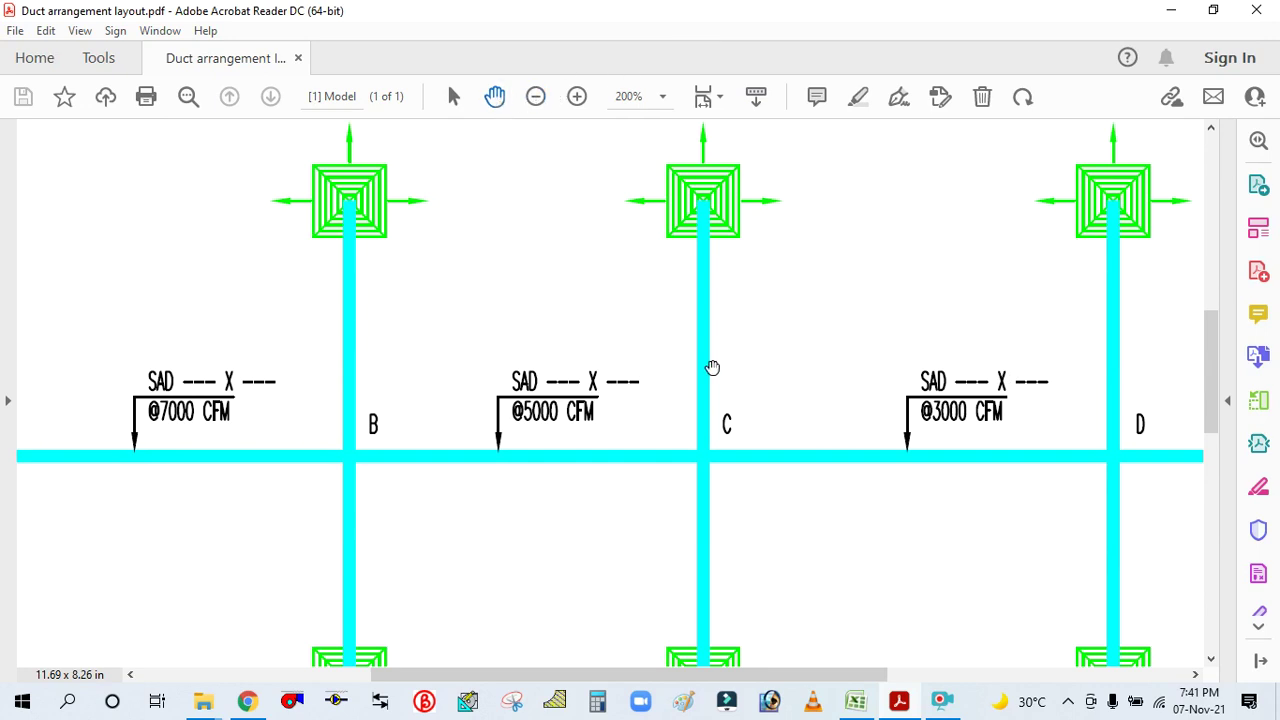
Examine the lower row of diffusers and their airflow labels along branches B, C and D
{"action": "left_click", "coordinate": [708, 421]}
{"action": "scroll", "coordinate": [730, 365], "scroll_direction": "down", "scroll_amount": 4, "text": "ctrl"}
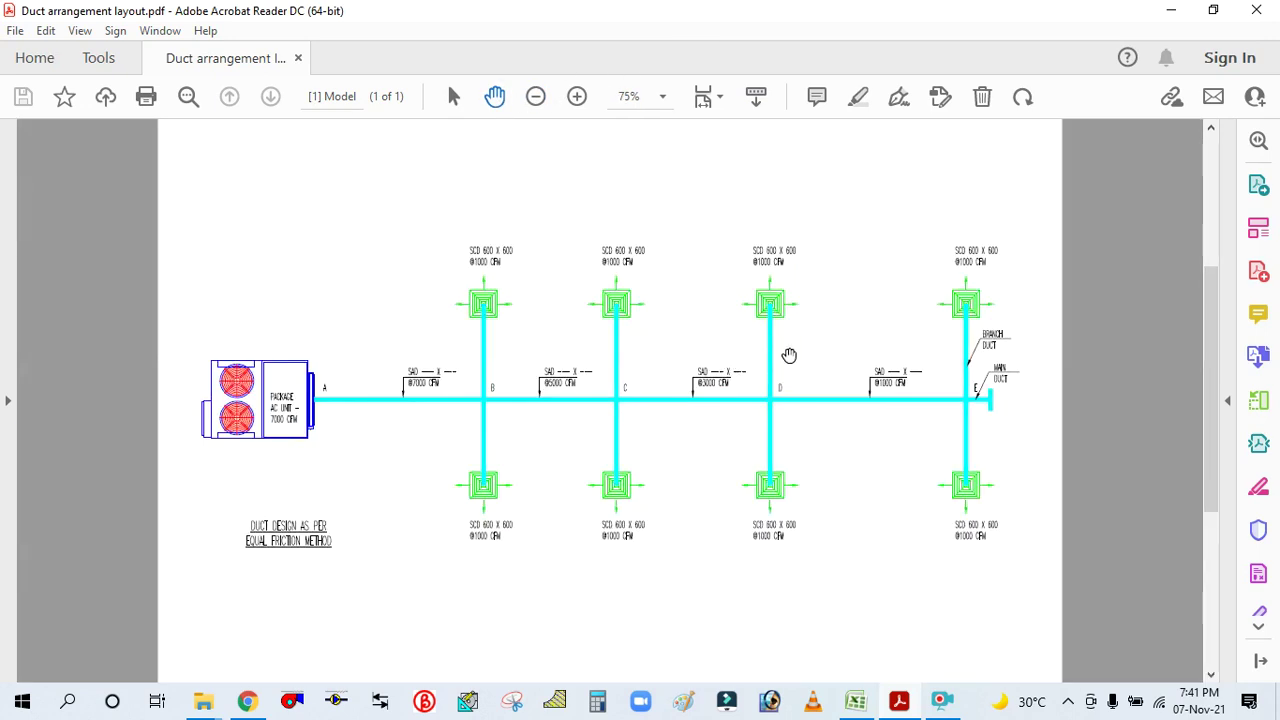
{"action": "scroll", "coordinate": [449, 480], "scroll_direction": "up", "scroll_amount": 3, "text": "ctrl"}
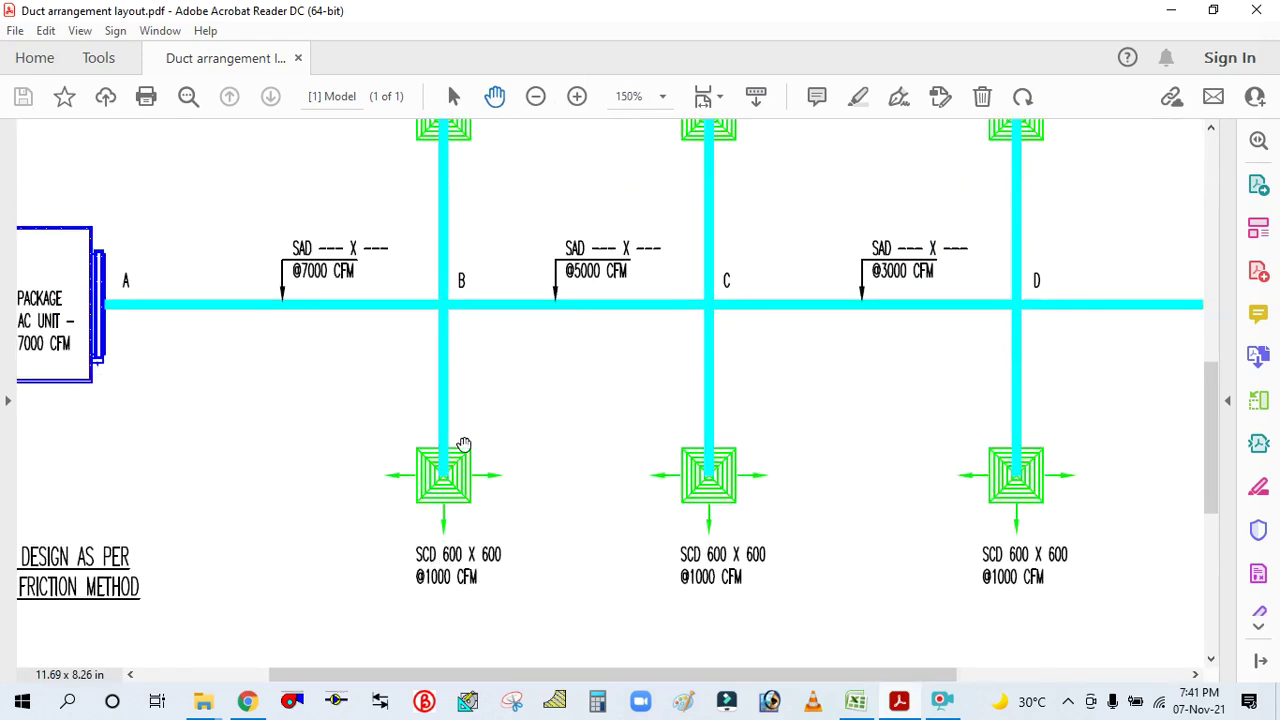
{"action": "scroll", "coordinate": [478, 528], "scroll_direction": "up", "scroll_amount": 2, "text": "ctrl"}
{"action": "scroll", "coordinate": [527, 457], "scroll_direction": "down", "scroll_amount": 2, "text": "ctrl"}
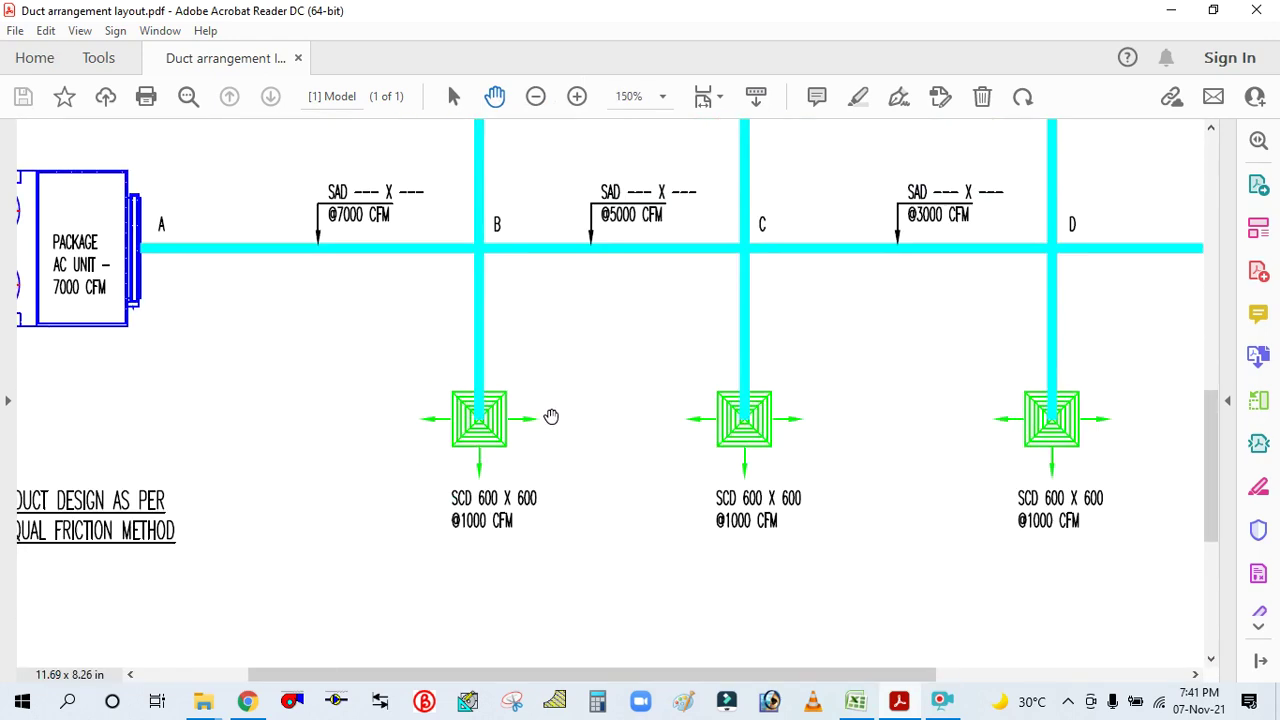
{"action": "scroll", "coordinate": [836, 445], "scroll_direction": "up", "scroll_amount": 1, "text": "ctrl"}
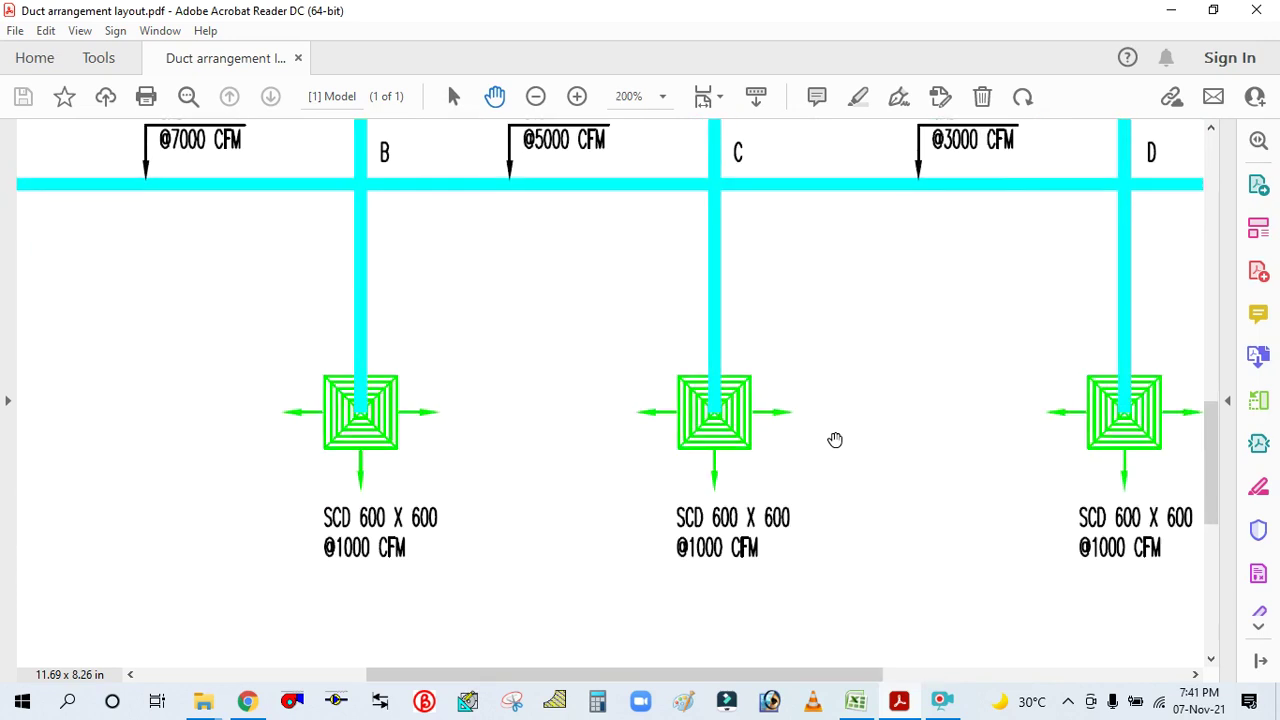
{"action": "scroll", "coordinate": [789, 423], "scroll_direction": "down", "scroll_amount": 1, "text": "ctrl"}
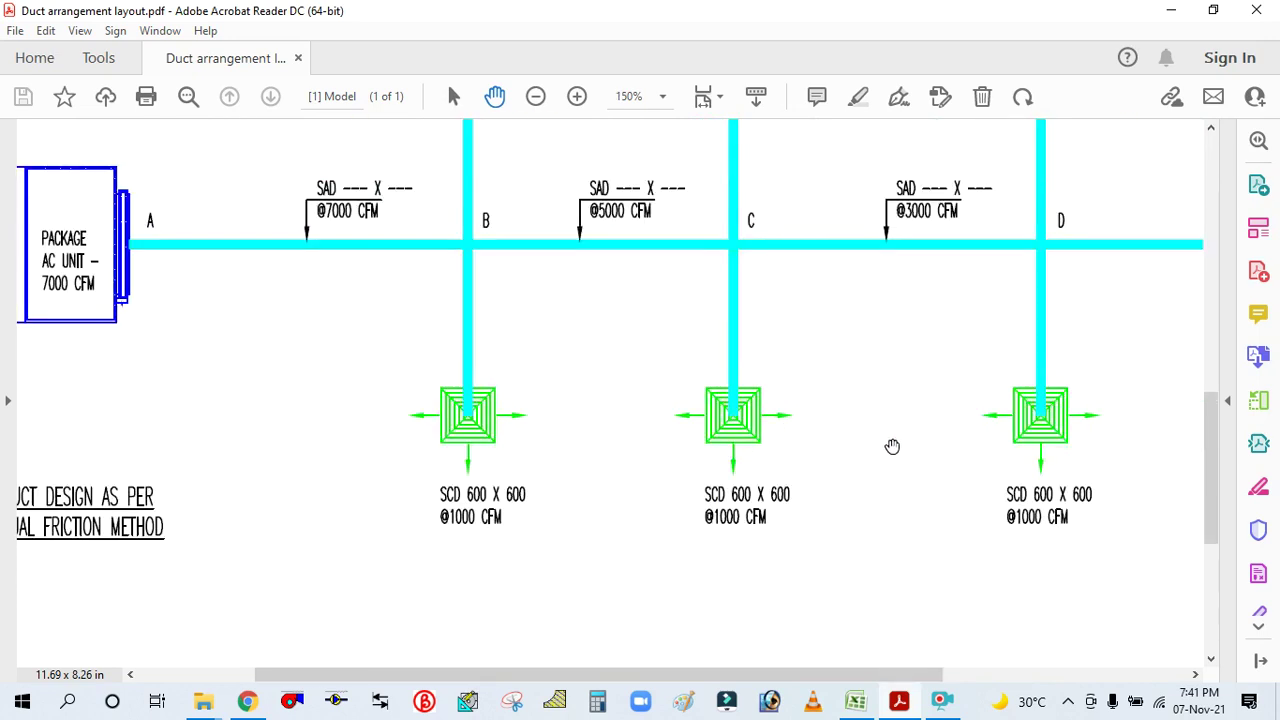
Examine the package AC unit and the start of the main duct at point A in the layout
{"action": "scroll", "coordinate": [964, 415], "scroll_direction": "up", "scroll_amount": 1, "text": "ctrl"}
{"action": "scroll", "coordinate": [974, 414], "scroll_direction": "down", "scroll_amount": 1, "text": "ctrl"}
{"action": "left_click_drag", "start_coordinate": [983, 471], "coordinate": [822, 435]}
{"action": "scroll", "coordinate": [286, 494], "scroll_direction": "up", "scroll_amount": 1, "text": "ctrl"}
{"action": "scroll", "coordinate": [737, 449], "scroll_direction": "down", "scroll_amount": 2, "text": "ctrl"}
{"action": "scroll", "coordinate": [672, 429], "scroll_direction": "down", "scroll_amount": 1, "text": "ctrl"}
{"action": "scroll", "coordinate": [315, 271], "scroll_direction": "up", "scroll_amount": 1, "text": "ctrl"}
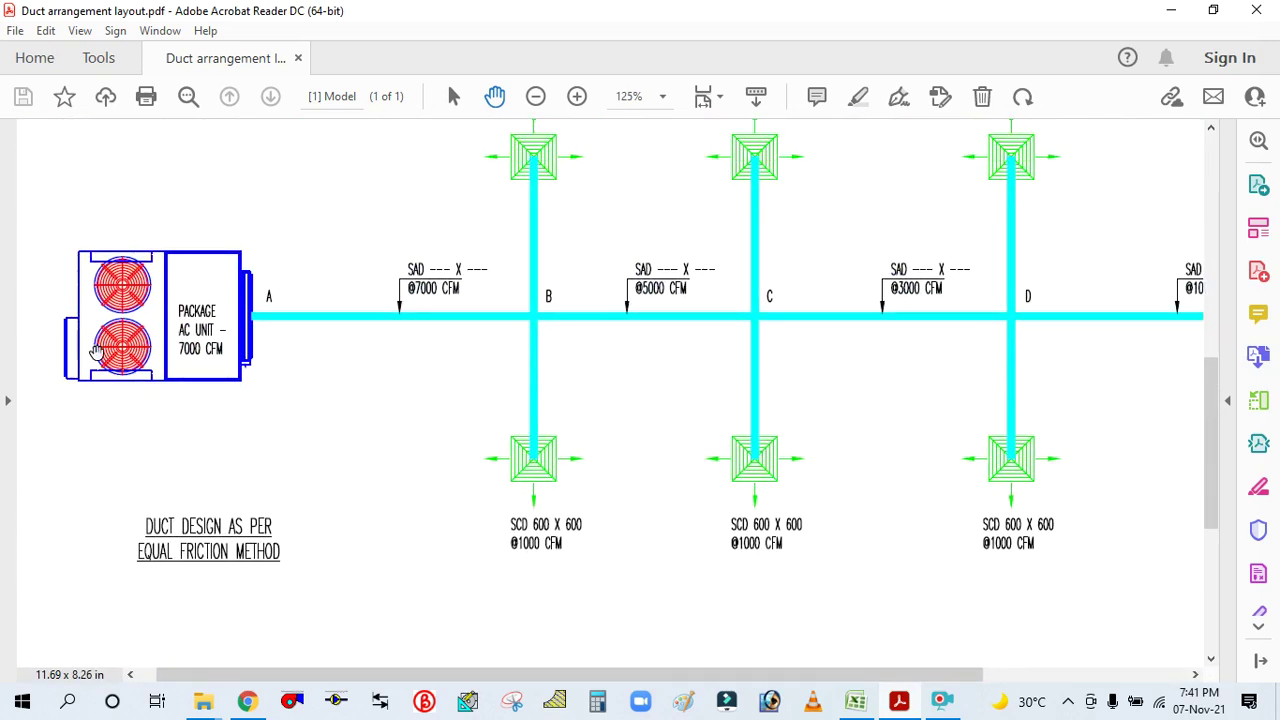
{"action": "scroll", "coordinate": [98, 355], "scroll_direction": "up", "scroll_amount": 2, "text": "ctrl"}
{"action": "scroll", "coordinate": [236, 342], "scroll_direction": "down", "scroll_amount": 1, "text": "ctrl"}
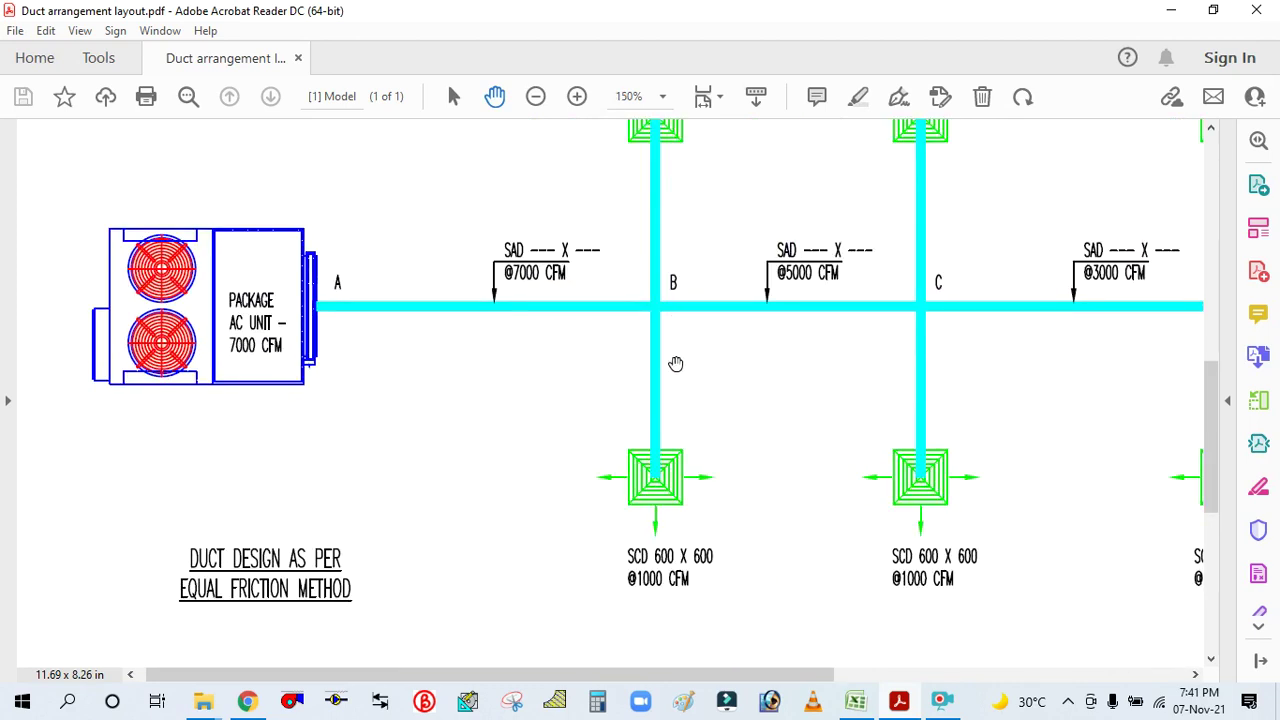
Examine the airflow labels of the main duct sections from A-B through D-E and the branches at each point
{"action": "left_click_drag", "start_coordinate": [676, 364], "coordinate": [634, 410]}
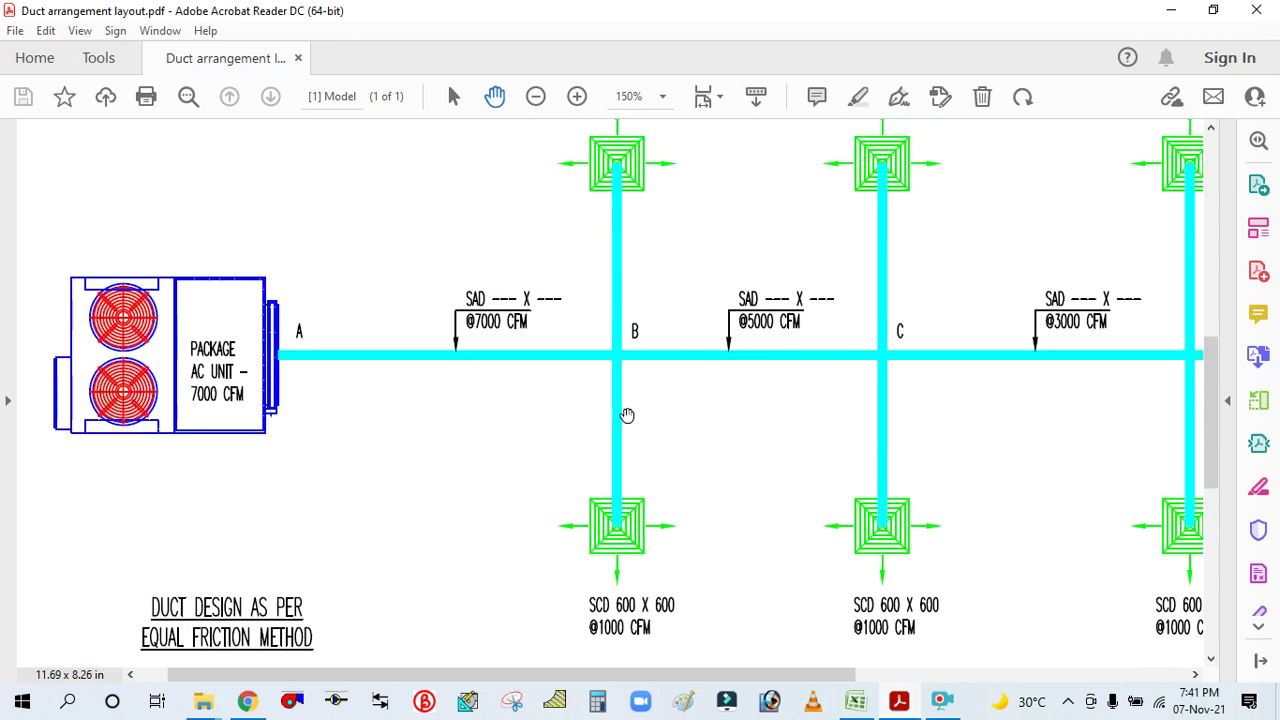
{"action": "left_click_drag", "start_coordinate": [658, 195], "coordinate": [643, 285]}
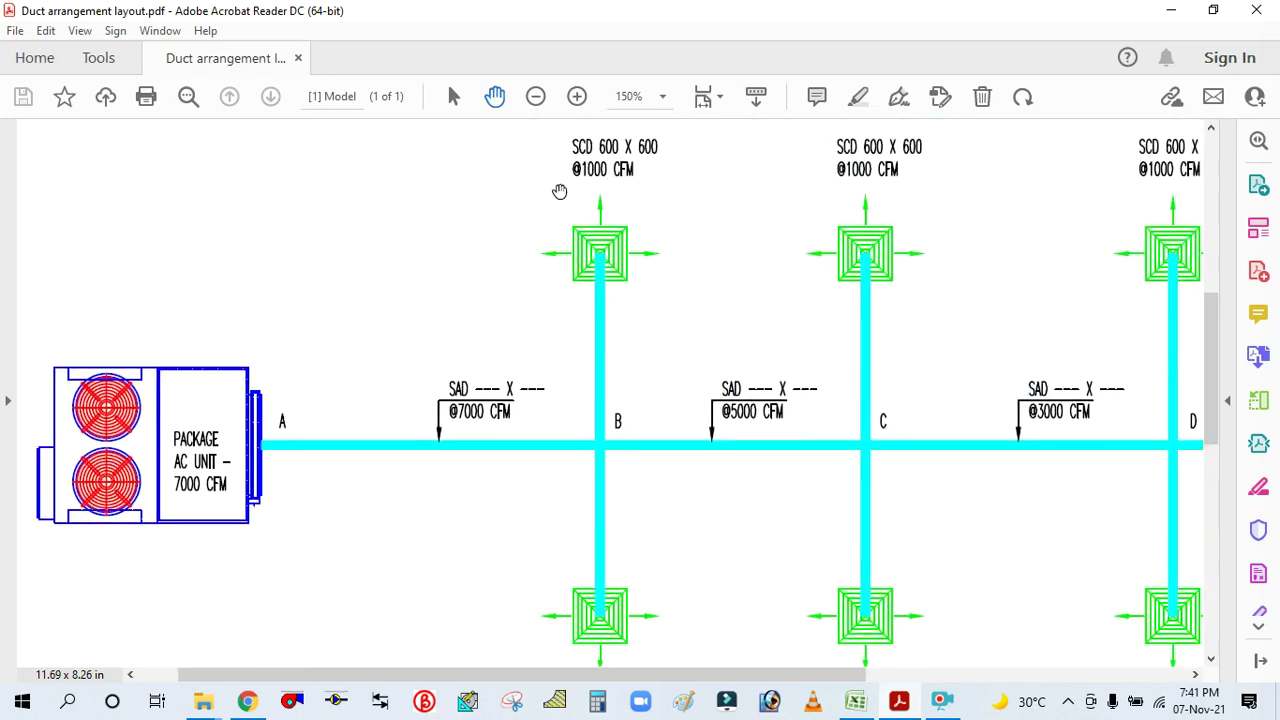
{"action": "left_click_drag", "start_coordinate": [694, 353], "coordinate": [581, 264]}
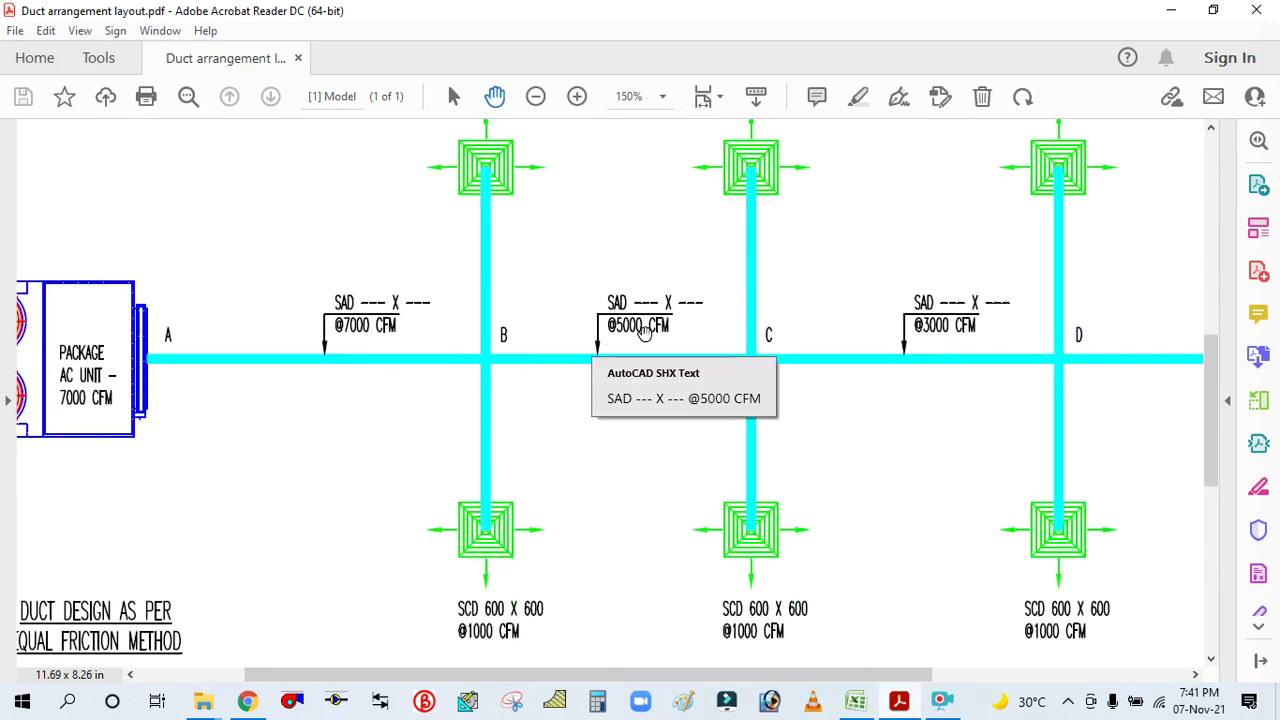
{"action": "scroll", "coordinate": [645, 333], "scroll_direction": "up", "scroll_amount": 1}
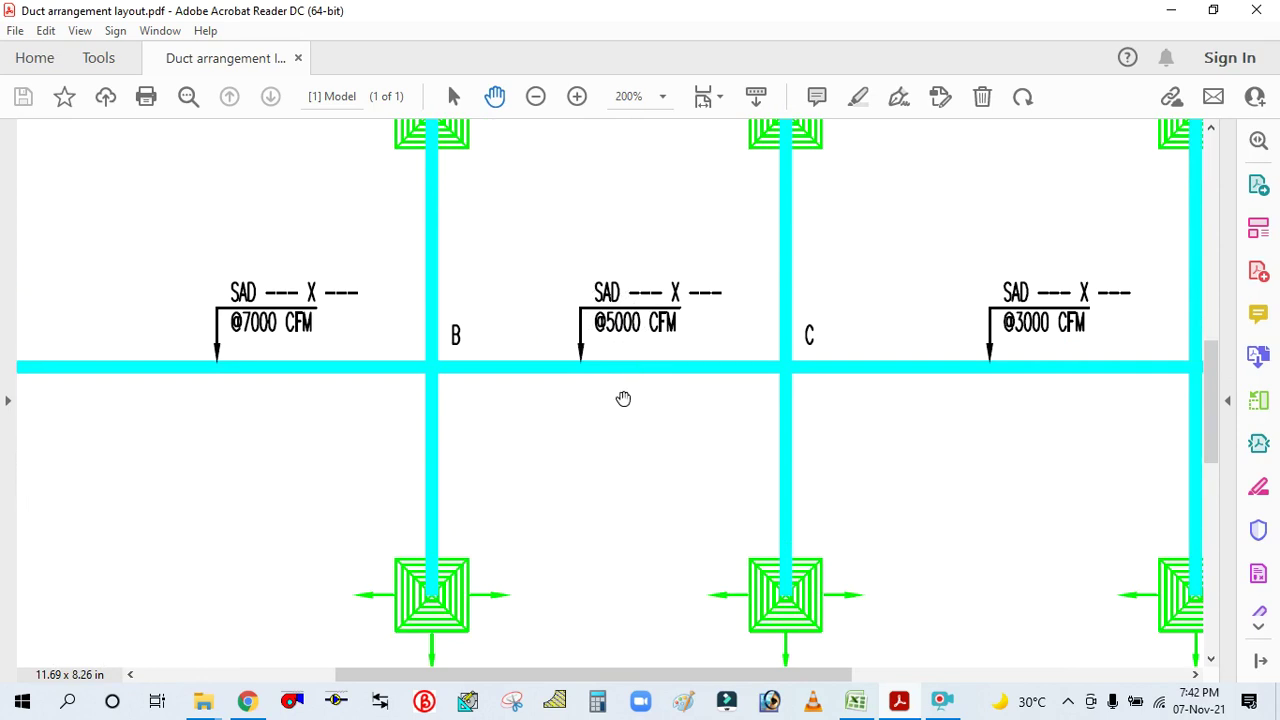
{"action": "scroll", "coordinate": [623, 398], "scroll_direction": "down", "scroll_amount": 3}
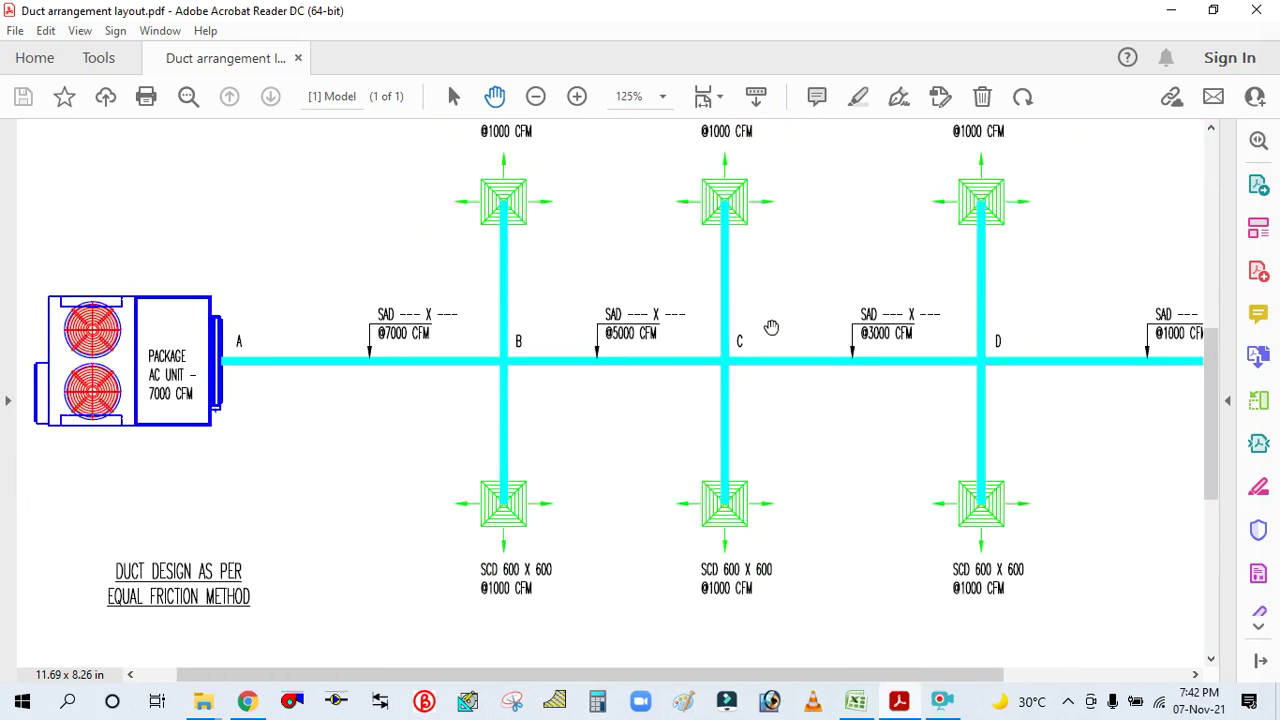
{"action": "scroll", "coordinate": [773, 325], "scroll_direction": "up", "scroll_amount": 1}
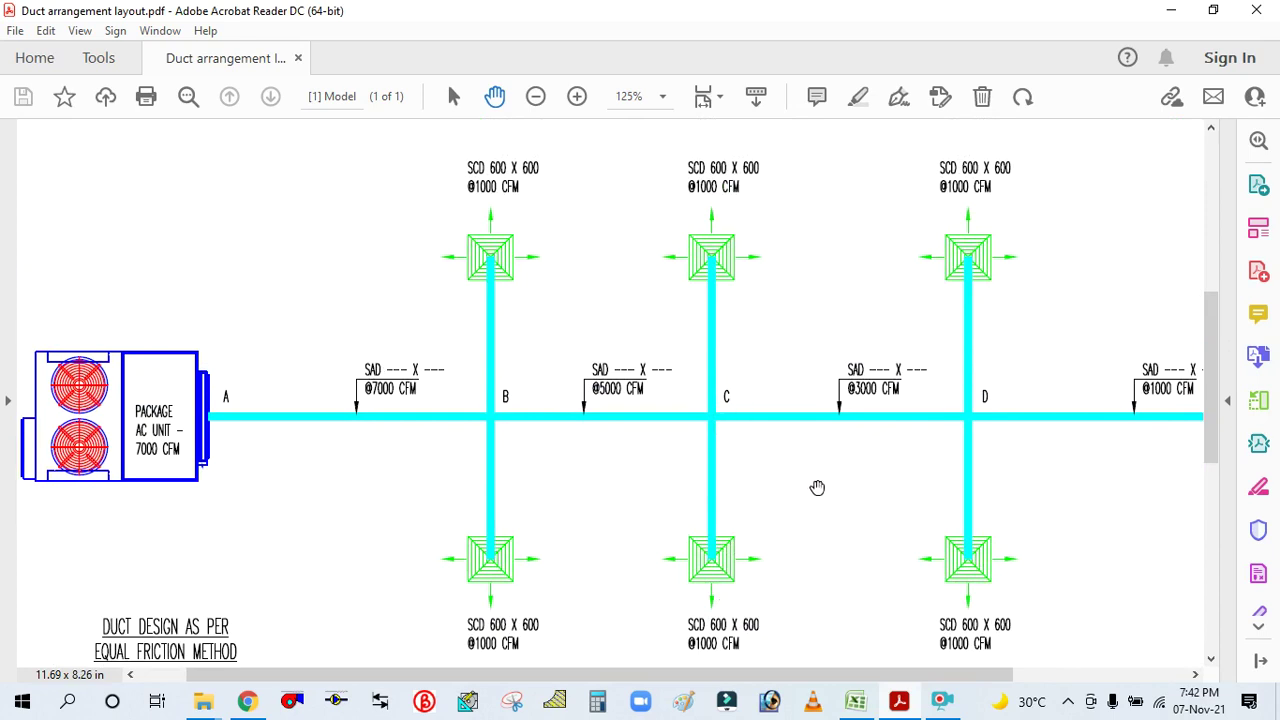
{"action": "left_click_drag", "start_coordinate": [817, 487], "coordinate": [700, 480]}
{"action": "scroll", "coordinate": [780, 425], "scroll_direction": "up", "scroll_amount": 2}
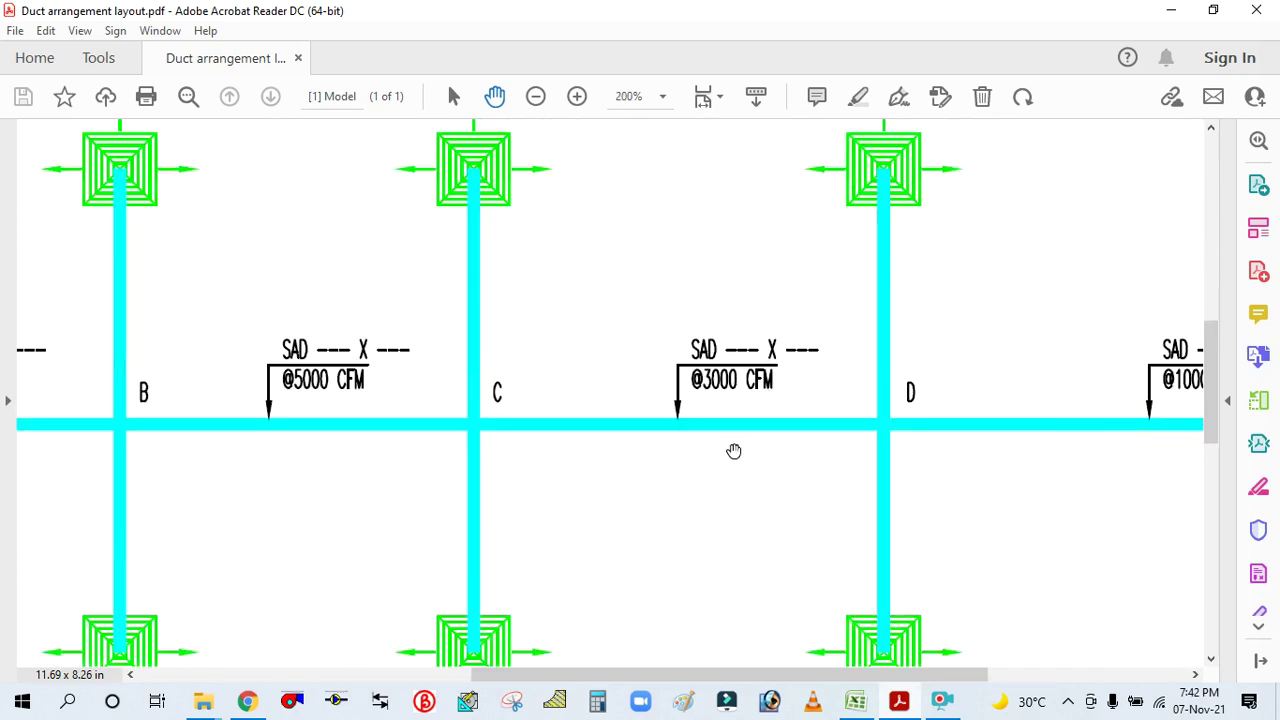
{"action": "scroll", "coordinate": [708, 274], "scroll_direction": "down", "scroll_amount": 1}
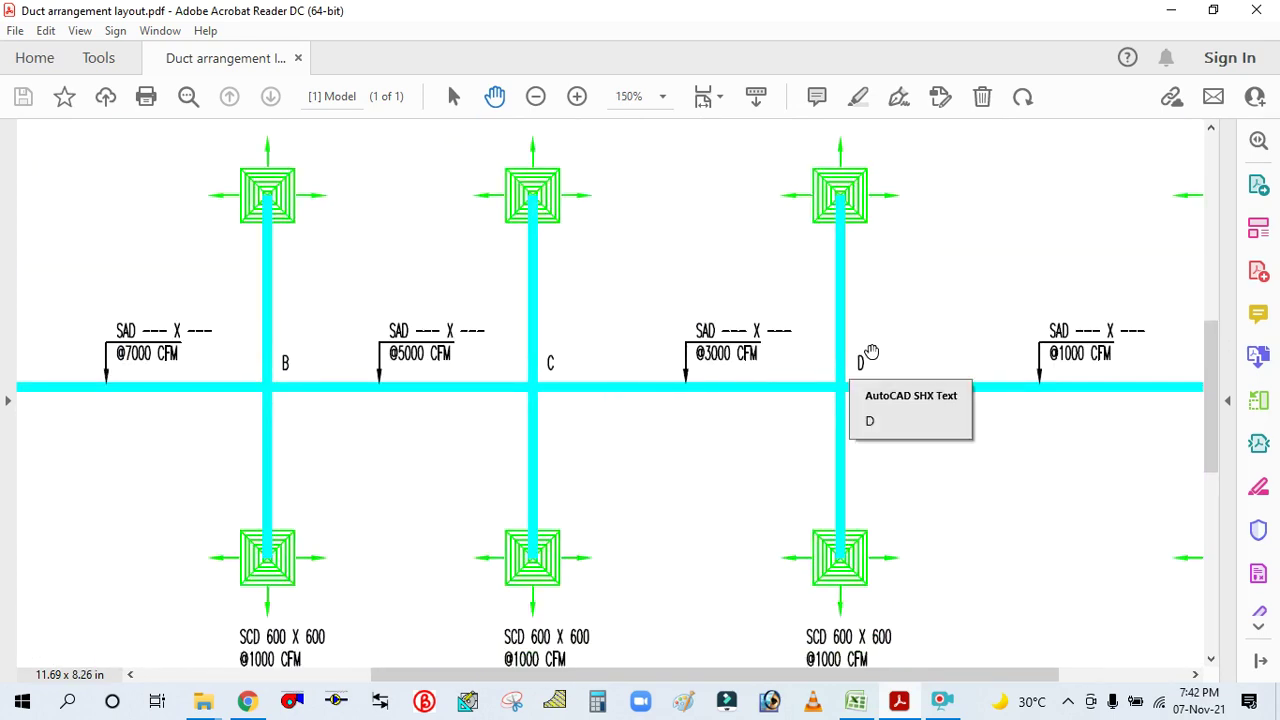
{"action": "scroll", "coordinate": [934, 286], "scroll_direction": "down", "scroll_amount": 1}
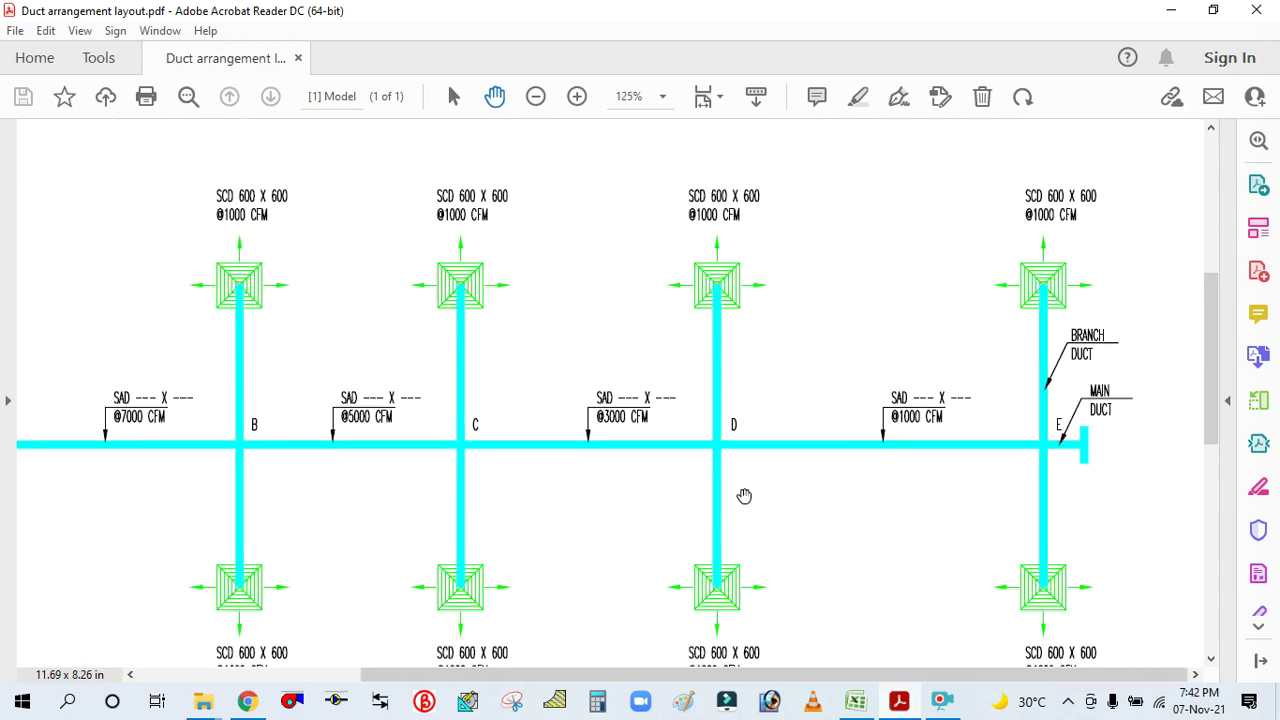
{"action": "scroll", "coordinate": [984, 418], "scroll_direction": "up", "scroll_amount": 2}
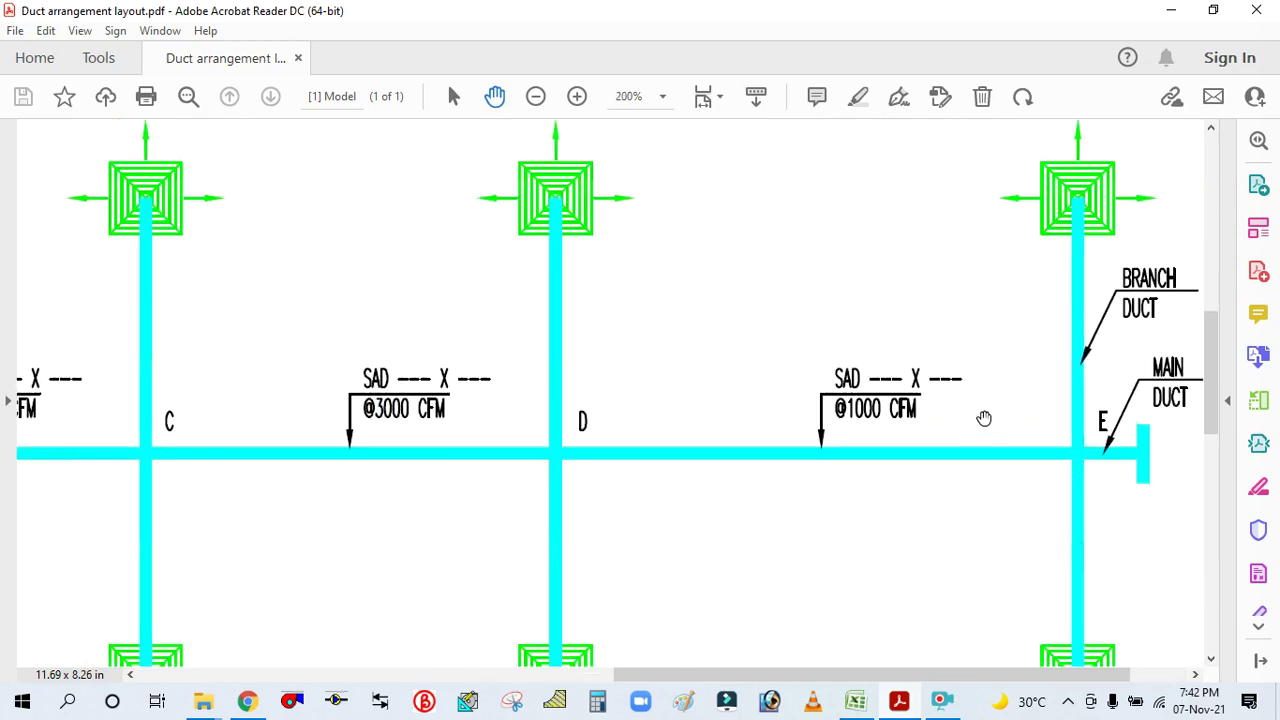
{"action": "scroll", "coordinate": [783, 331], "scroll_direction": "down", "scroll_amount": 2}
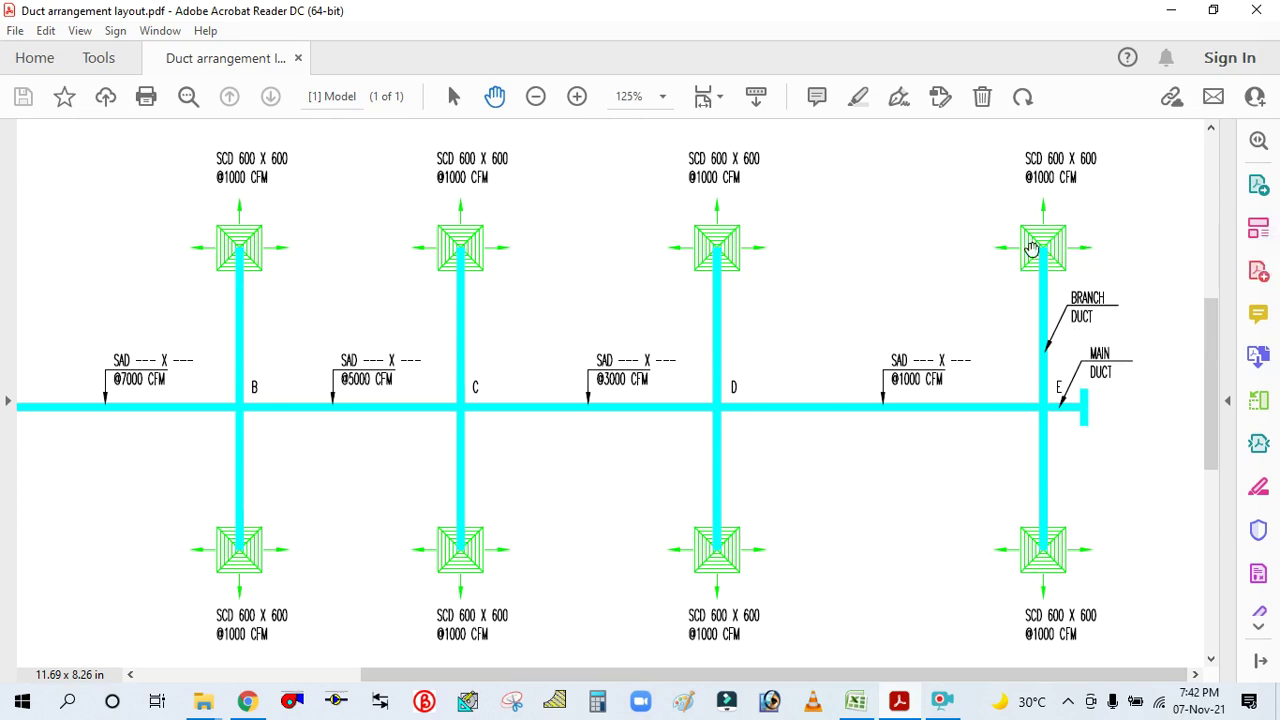
Examine the branch, main duct and diffuser labels around point E, and view the whole duct layout
{"action": "scroll", "coordinate": [1030, 241], "scroll_direction": "down", "scroll_amount": 2}
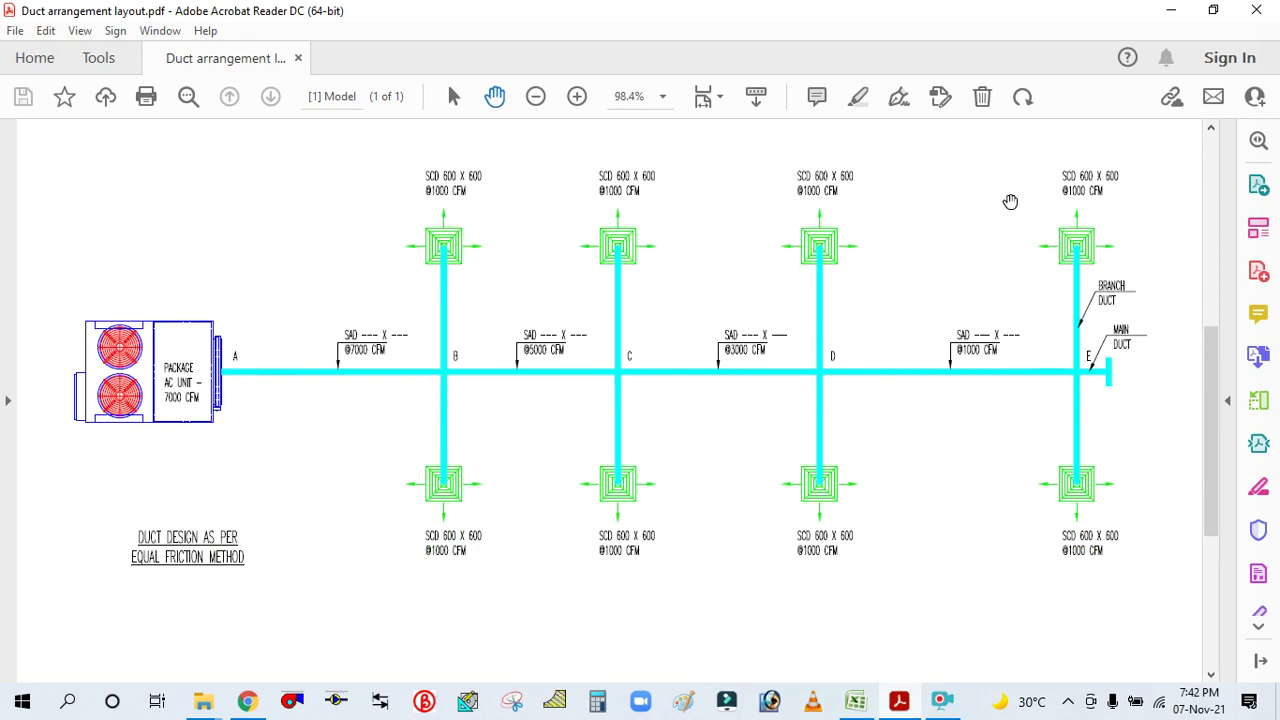
{"action": "scroll", "coordinate": [1140, 230], "scroll_direction": "up", "scroll_amount": 1}
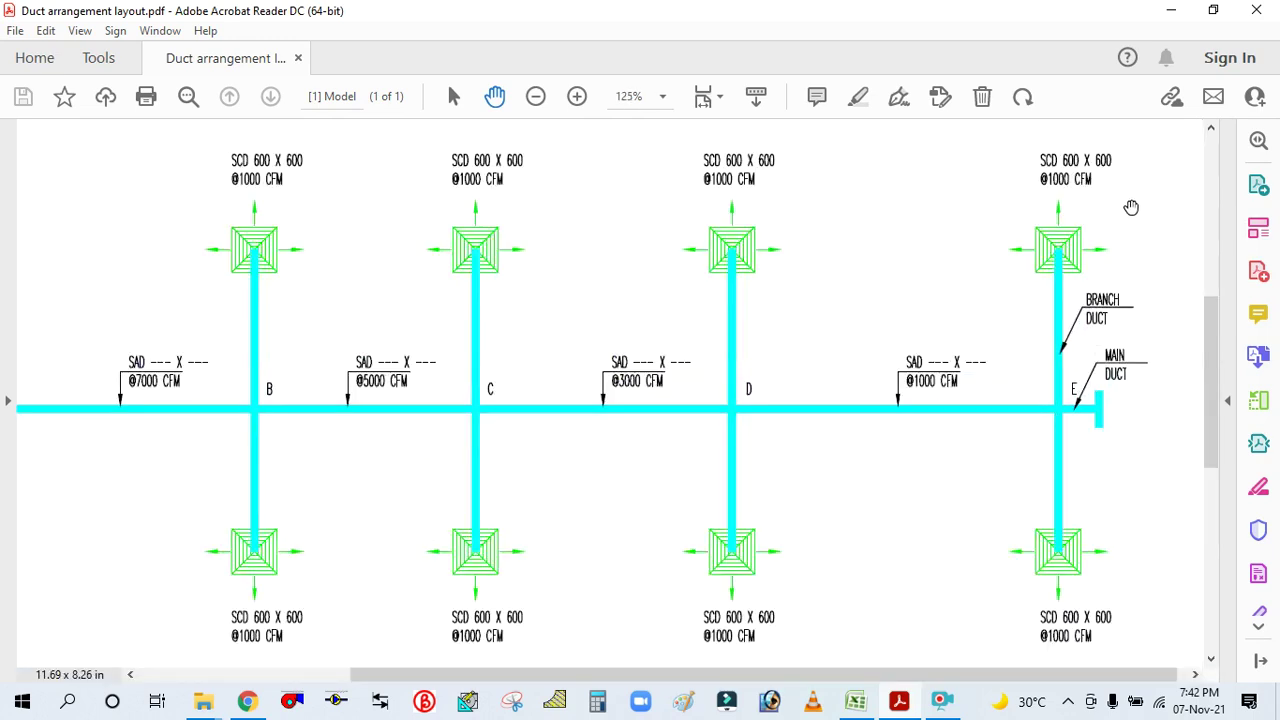
{"action": "scroll", "coordinate": [1131, 205], "scroll_direction": "up", "scroll_amount": 1}
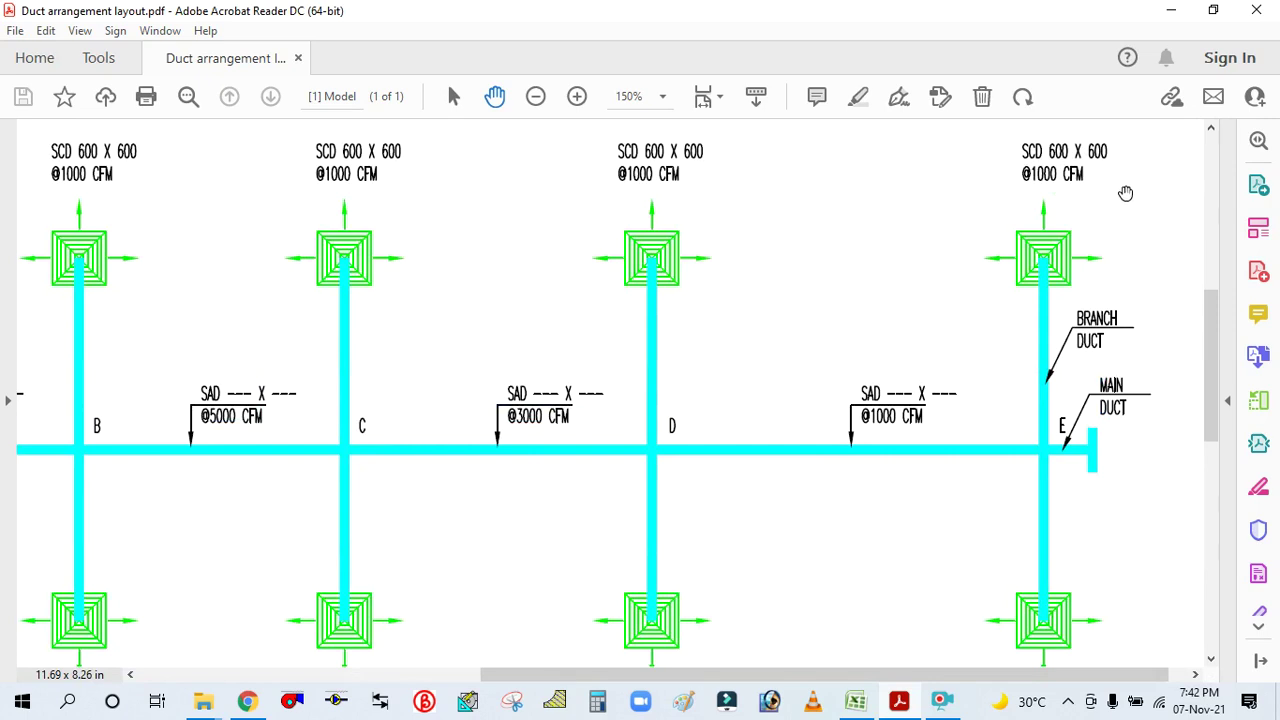
{"action": "scroll", "coordinate": [1124, 193], "scroll_direction": "down", "scroll_amount": 1}
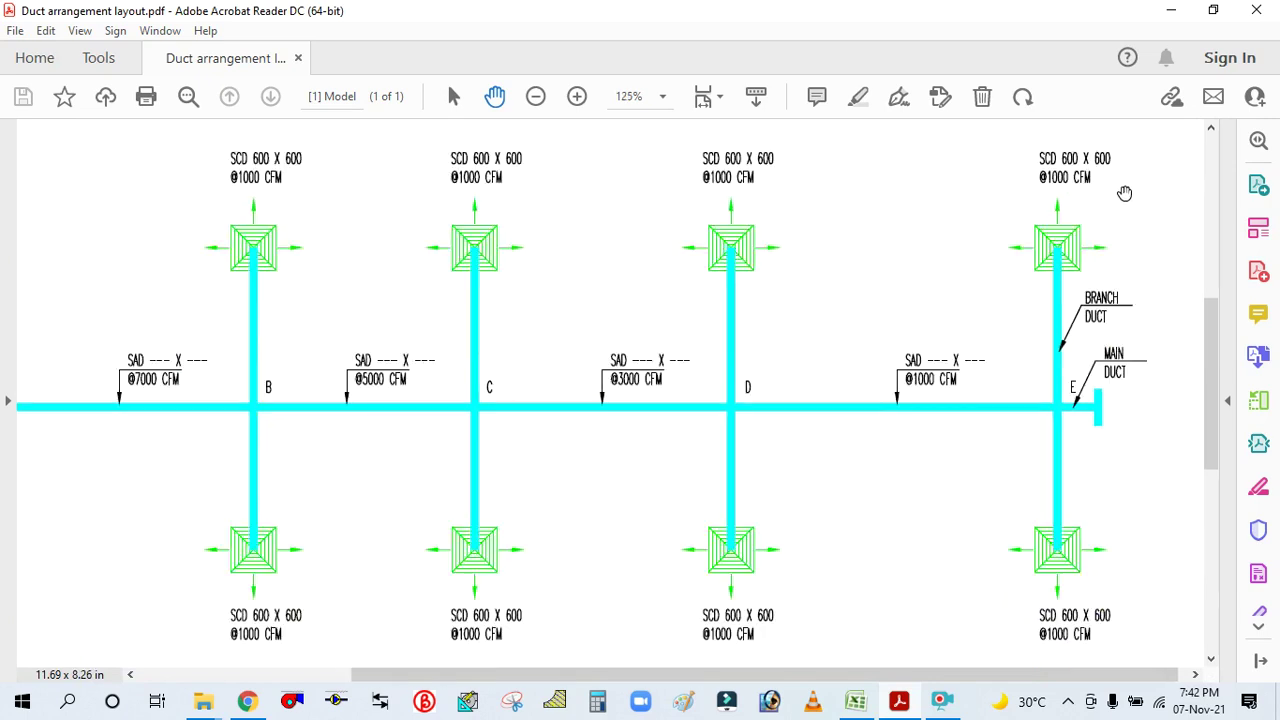
{"action": "scroll", "coordinate": [1123, 192], "scroll_direction": "down", "scroll_amount": 1}
{"action": "scroll", "coordinate": [1122, 190], "scroll_direction": "down", "scroll_amount": 1}
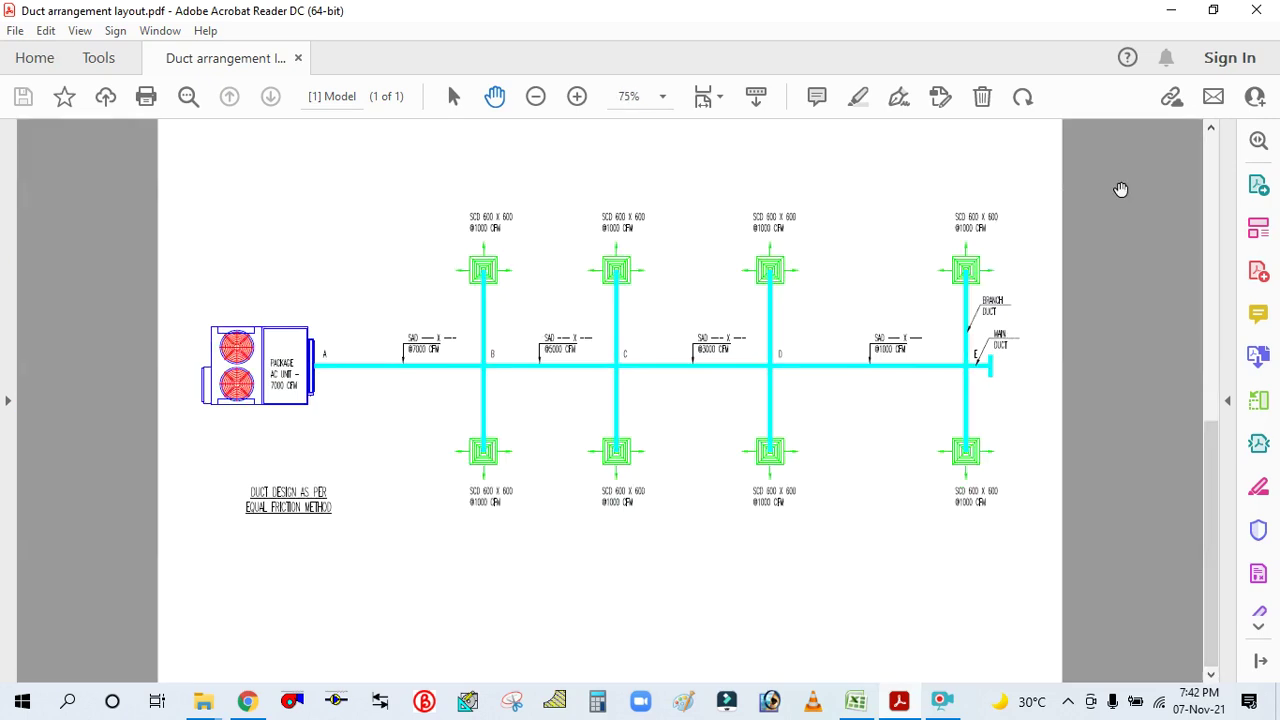
Examine the duct design method note below the package AC unit, the unit's capacity label and the main duct
{"action": "scroll", "coordinate": [280, 510], "scroll_direction": "up", "scroll_amount": 1}
{"action": "scroll", "coordinate": [131, 541], "scroll_direction": "up", "scroll_amount": 2}
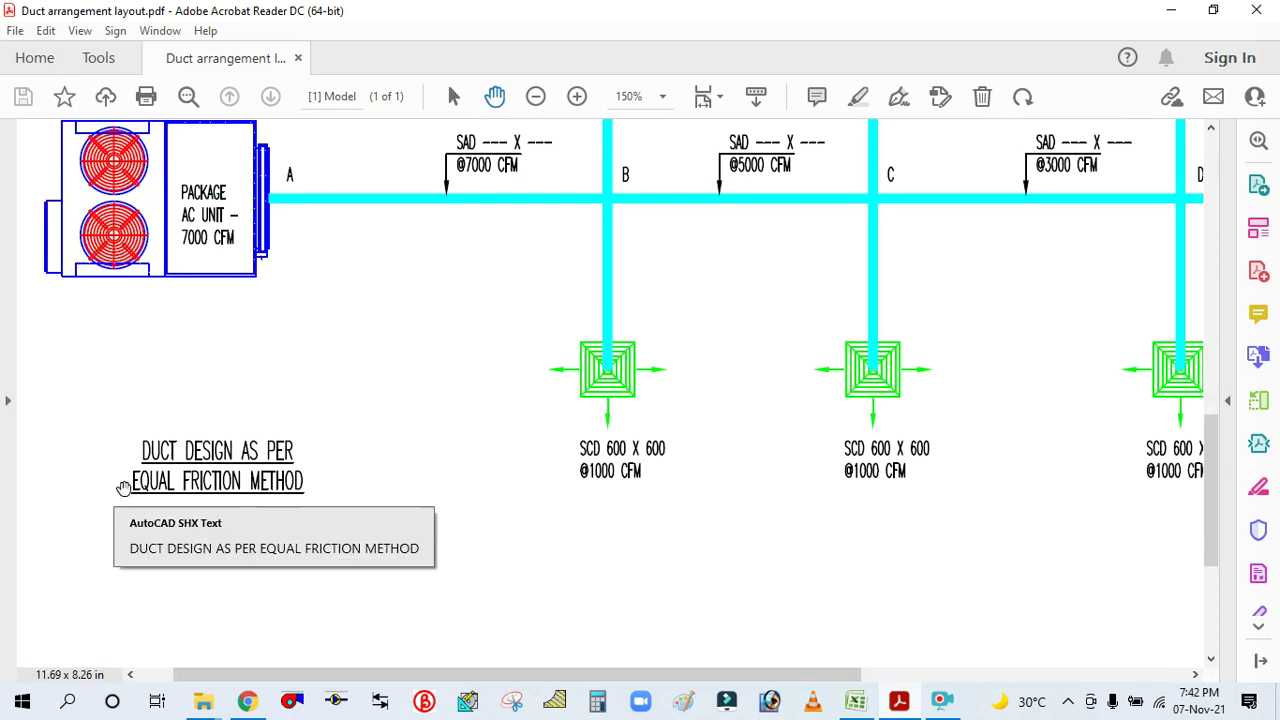
{"action": "scroll", "coordinate": [125, 489], "scroll_direction": "up", "scroll_amount": 1}
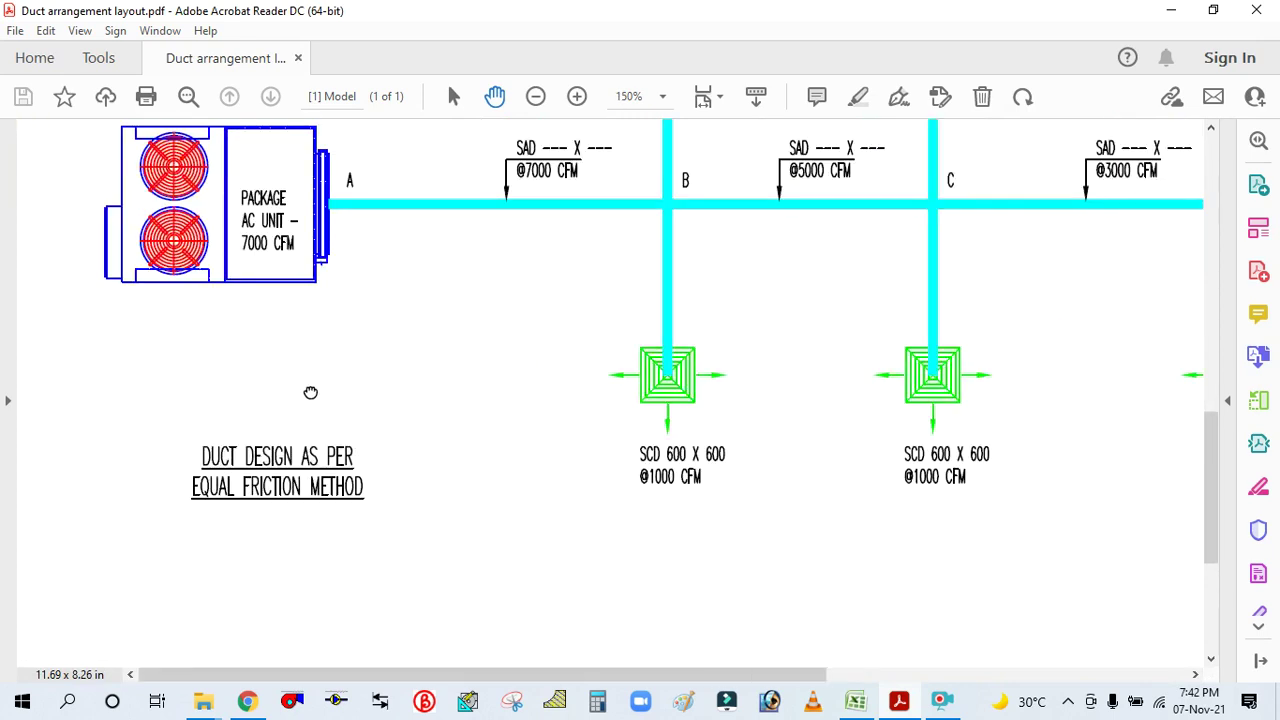
{"action": "left_click_drag", "start_coordinate": [306, 400], "coordinate": [314, 466]}
{"action": "scroll", "coordinate": [215, 547], "scroll_direction": "up", "scroll_amount": 1}
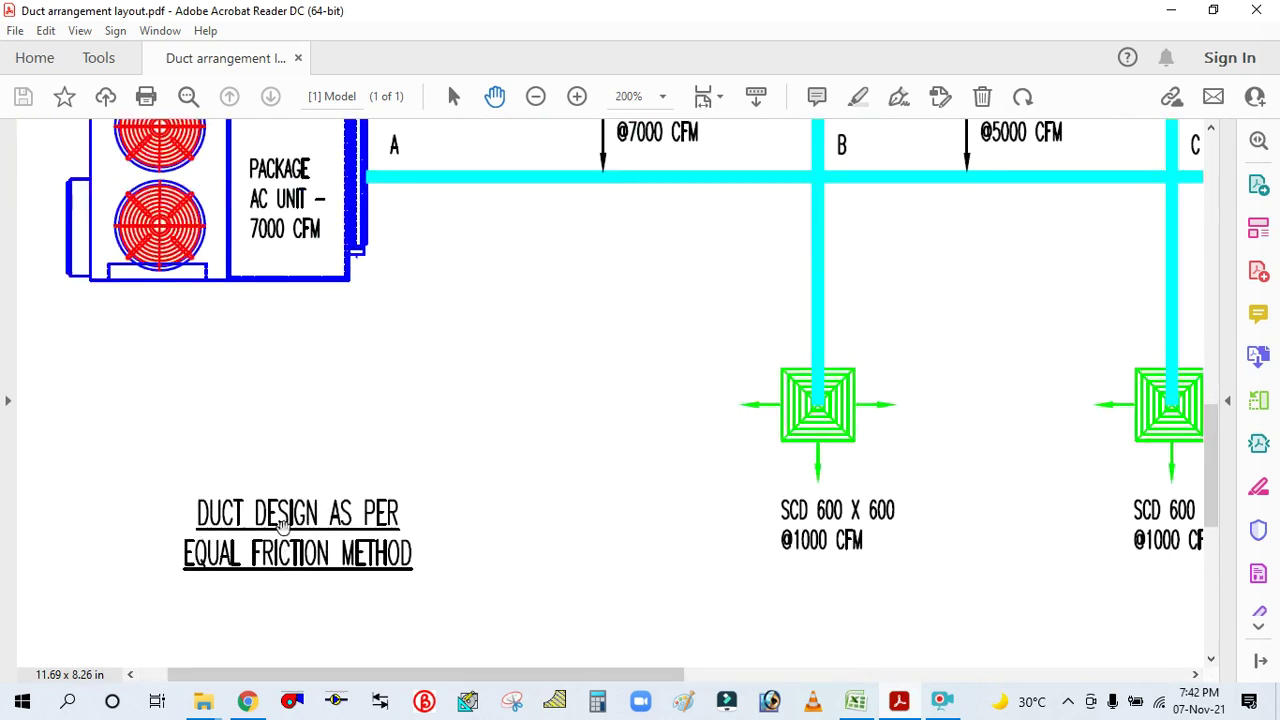
{"action": "scroll", "coordinate": [283, 527], "scroll_direction": "down", "scroll_amount": 1}
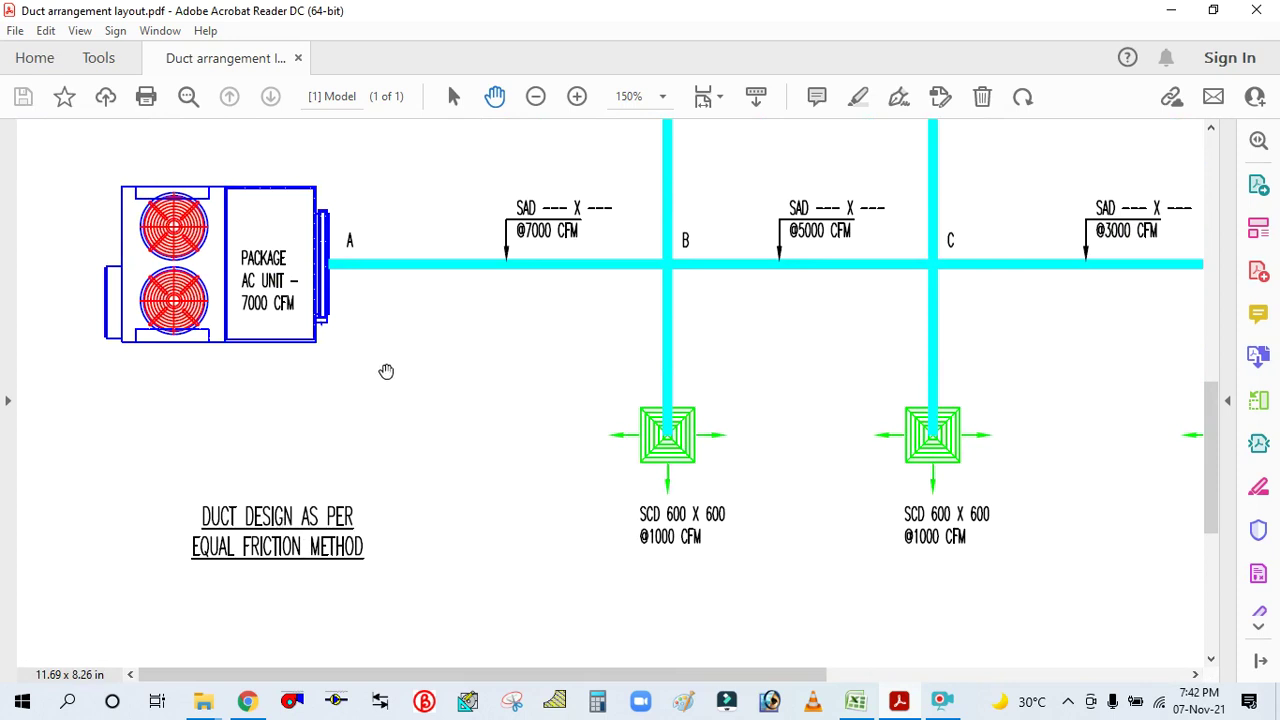
{"action": "scroll", "coordinate": [386, 371], "scroll_direction": "down", "scroll_amount": 1}
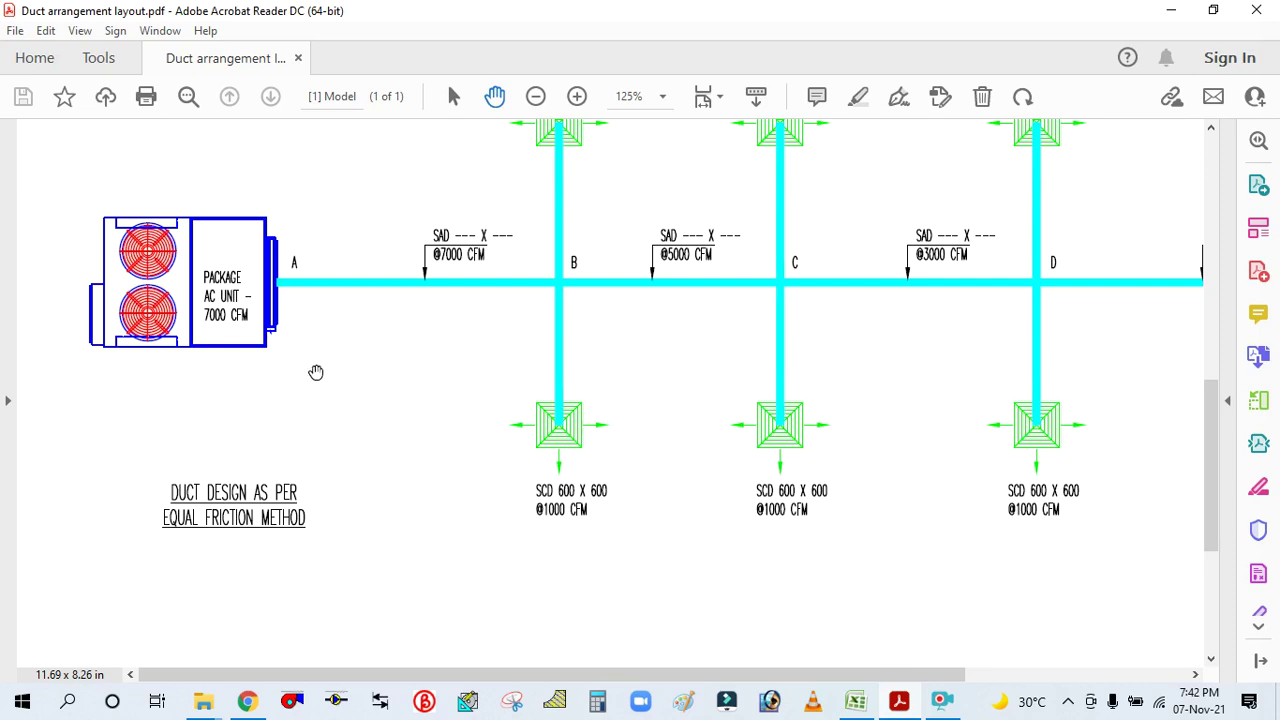
{"action": "key", "text": "ctrl+2"}
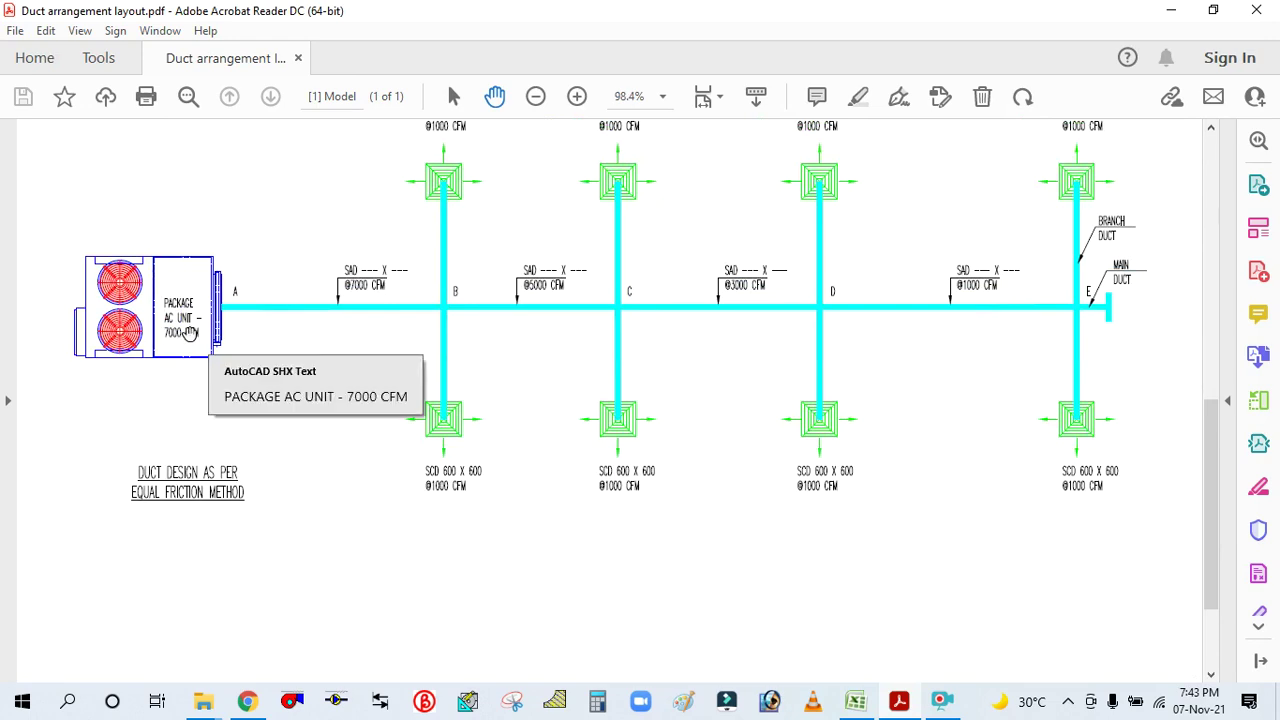
{"action": "scroll", "coordinate": [190, 335], "scroll_direction": "up", "scroll_amount": 1, "text": "ctrl"}
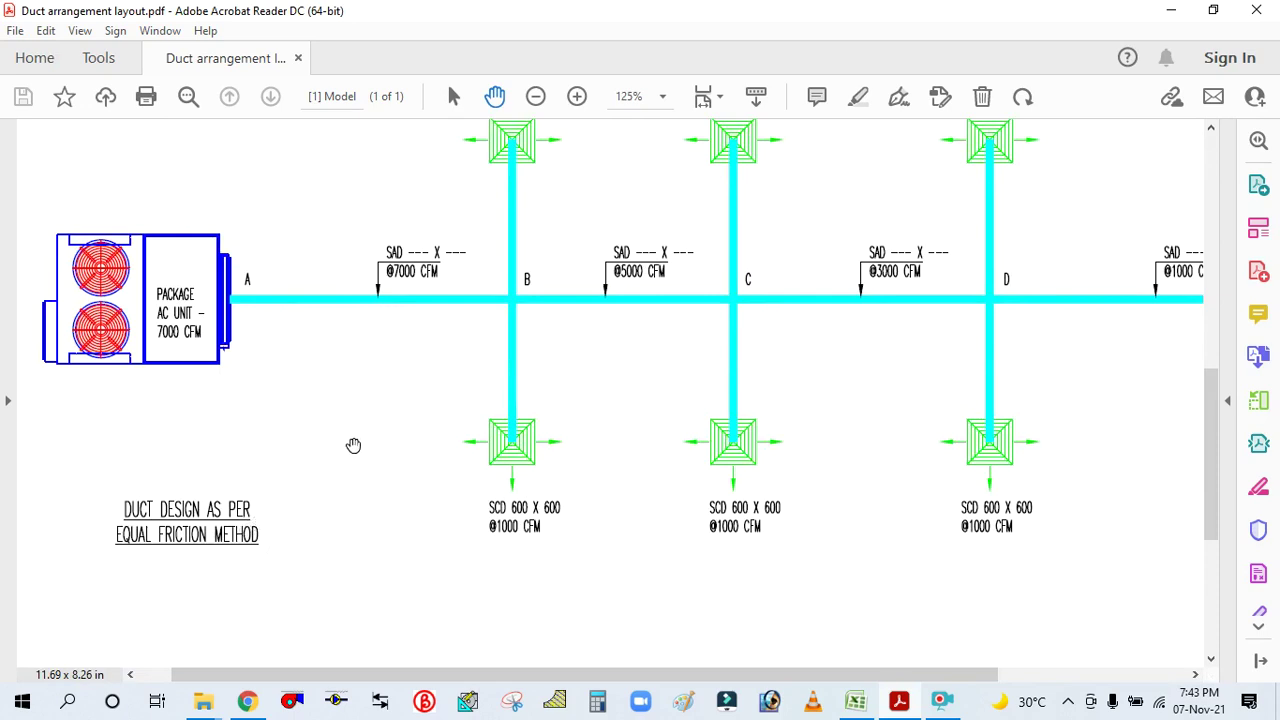
{"action": "mouse_move", "coordinate": [408, 369]}
{"action": "left_mouse_down"}
{"action": "mouse_move", "coordinate": [441, 448]}
{"action": "mouse_move", "coordinate": [411, 428]}
{"action": "left_mouse_up"}
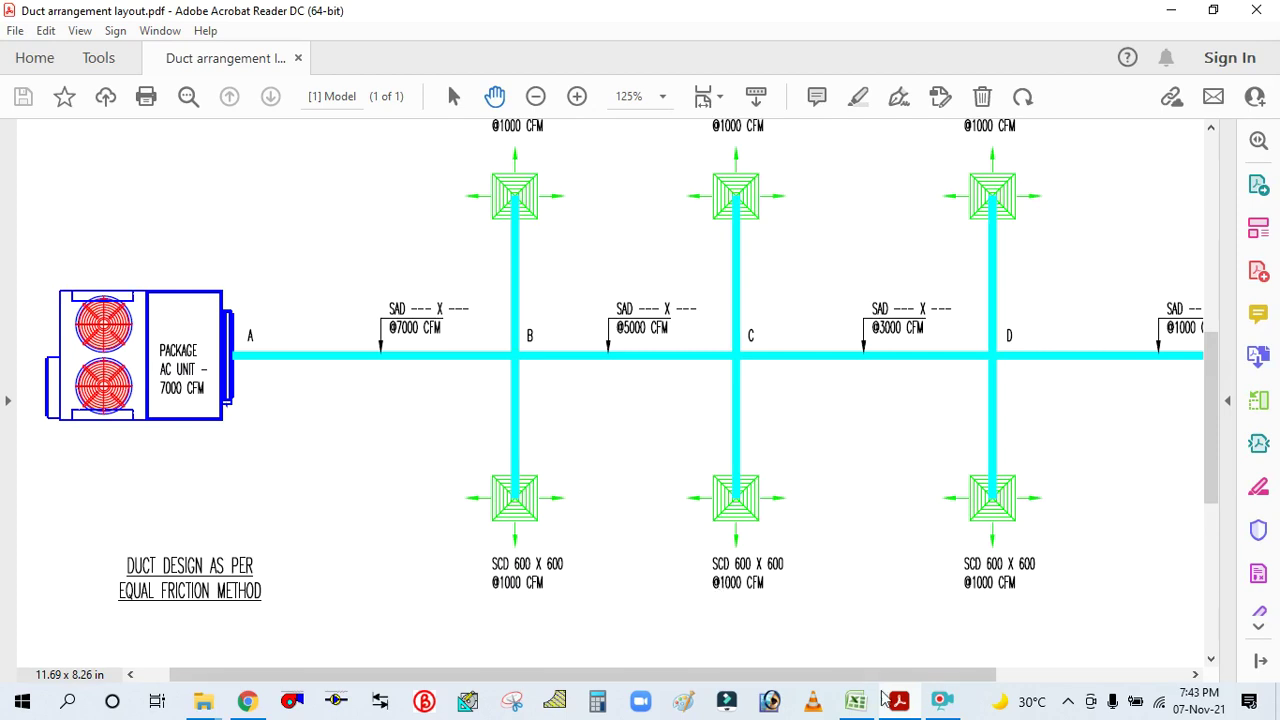
Switch to Excel to review the duct sizing format sheet, and minimise both it and the PDF layout to reach the desktop
{"action": "left_click", "coordinate": [856, 700]}
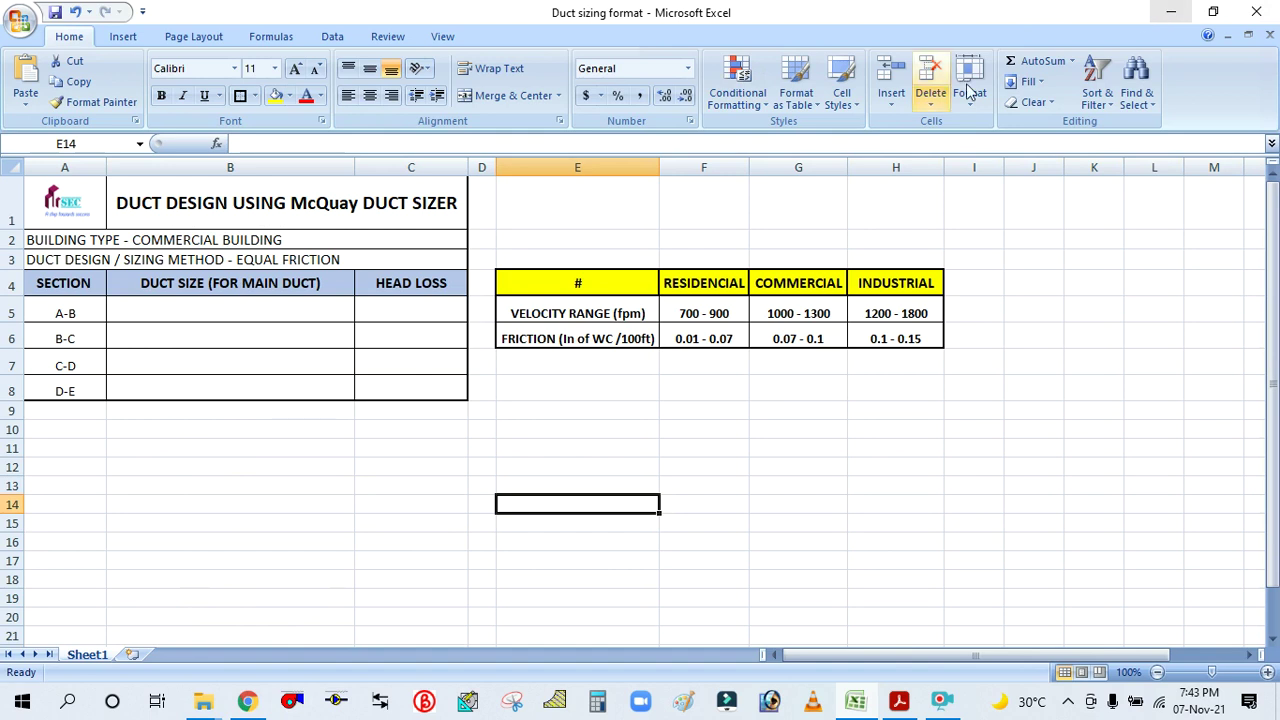
{"action": "left_click", "coordinate": [1186, 12]}
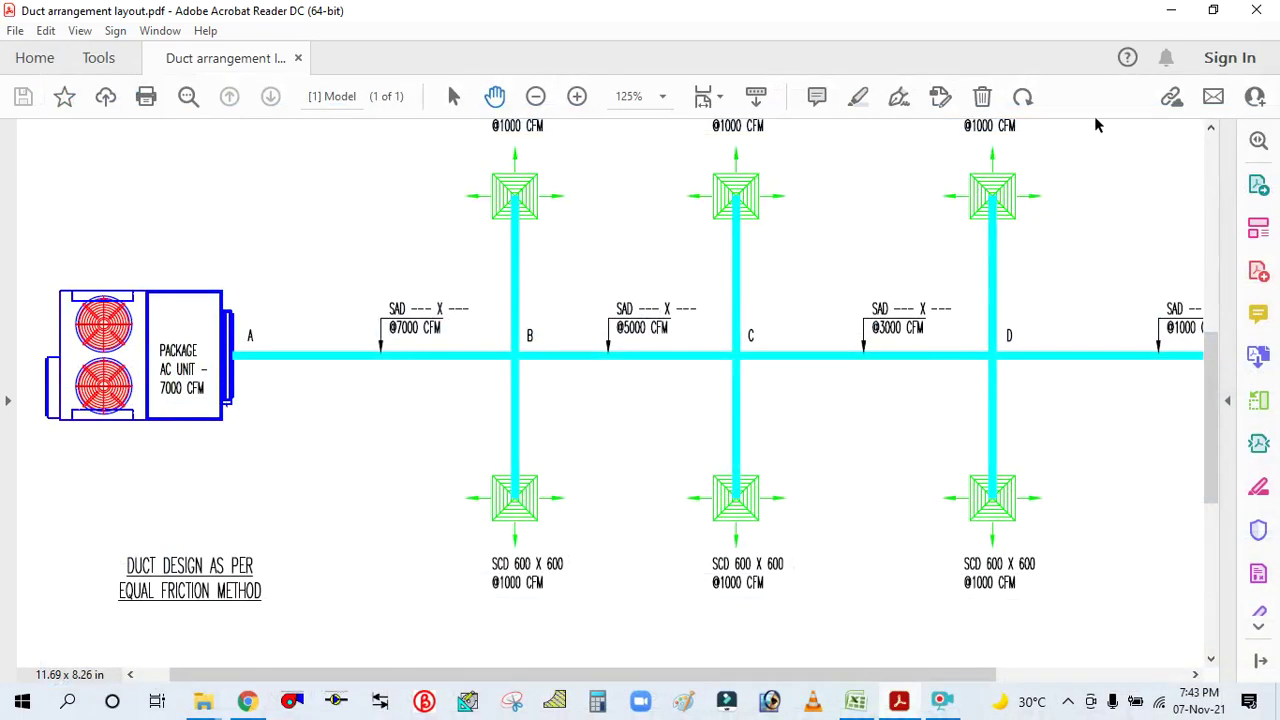
{"action": "left_click", "coordinate": [1172, 11]}
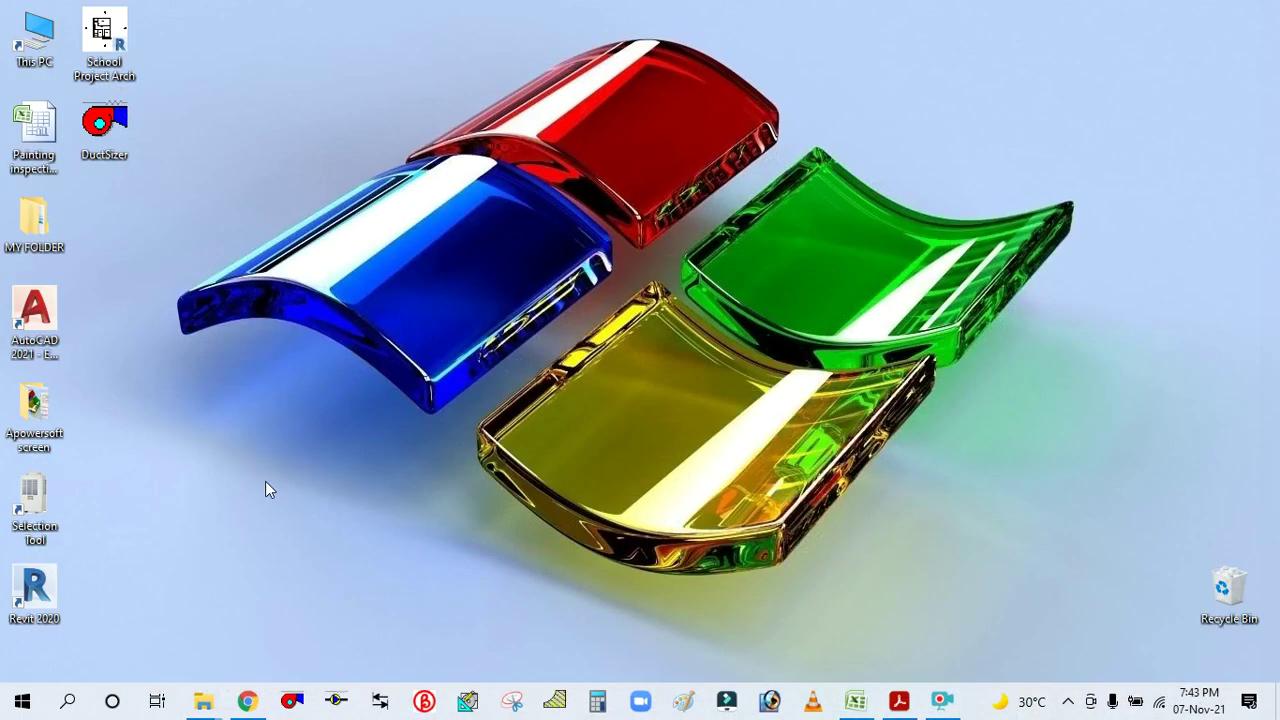
{"action": "double_click", "coordinate": [106, 125]}
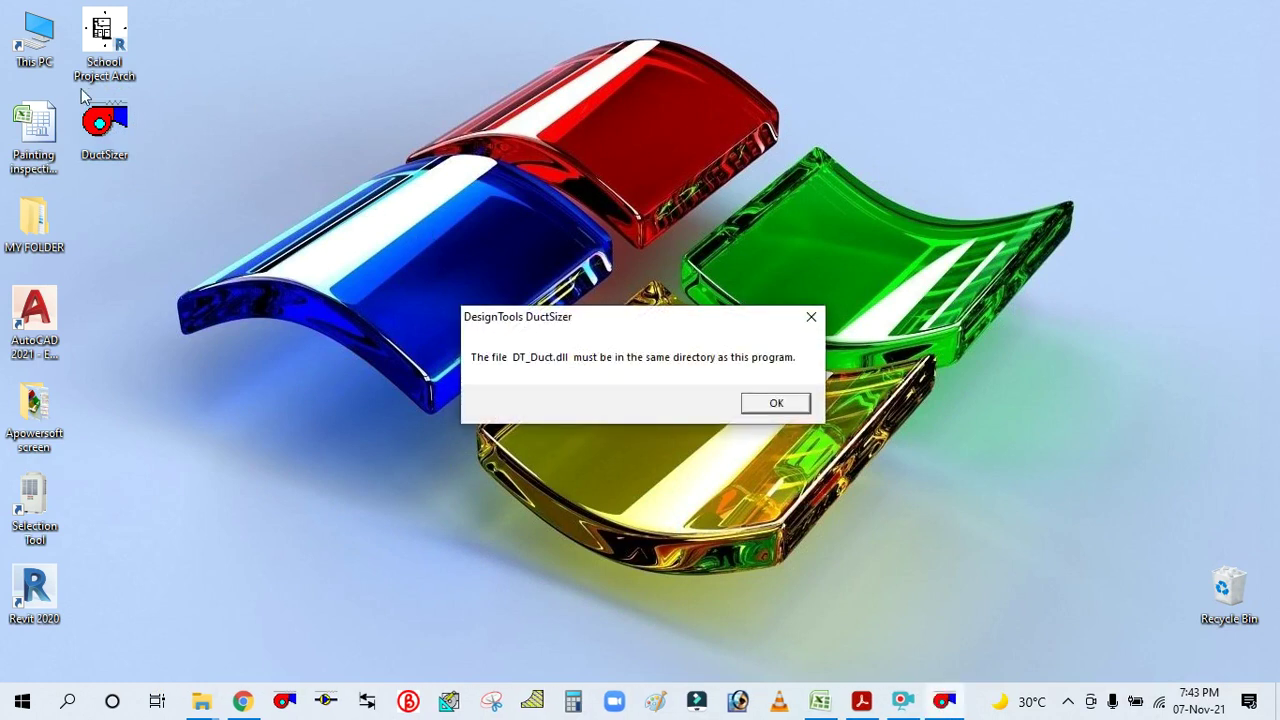
{"action": "key", "text": "Return"}
{"action": "key", "text": "Return"}
{"action": "left_click", "coordinate": [757, 407]}
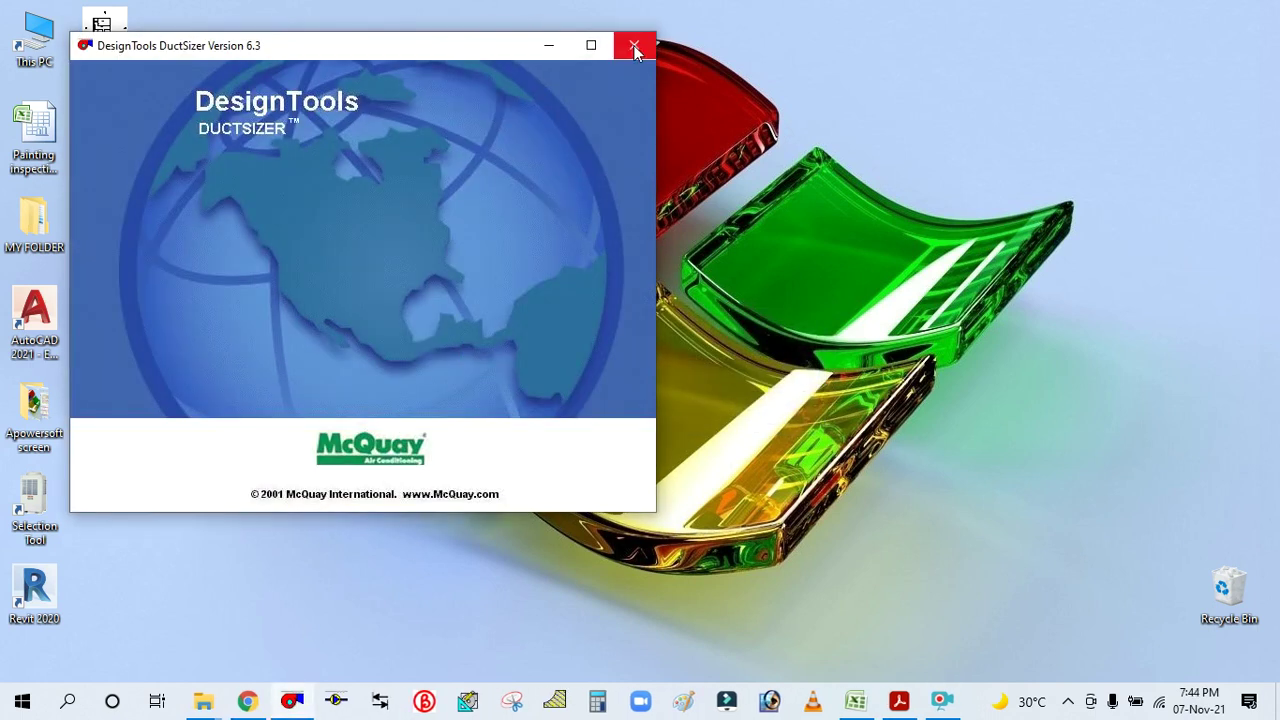
{"action": "left_click", "coordinate": [634, 46]}
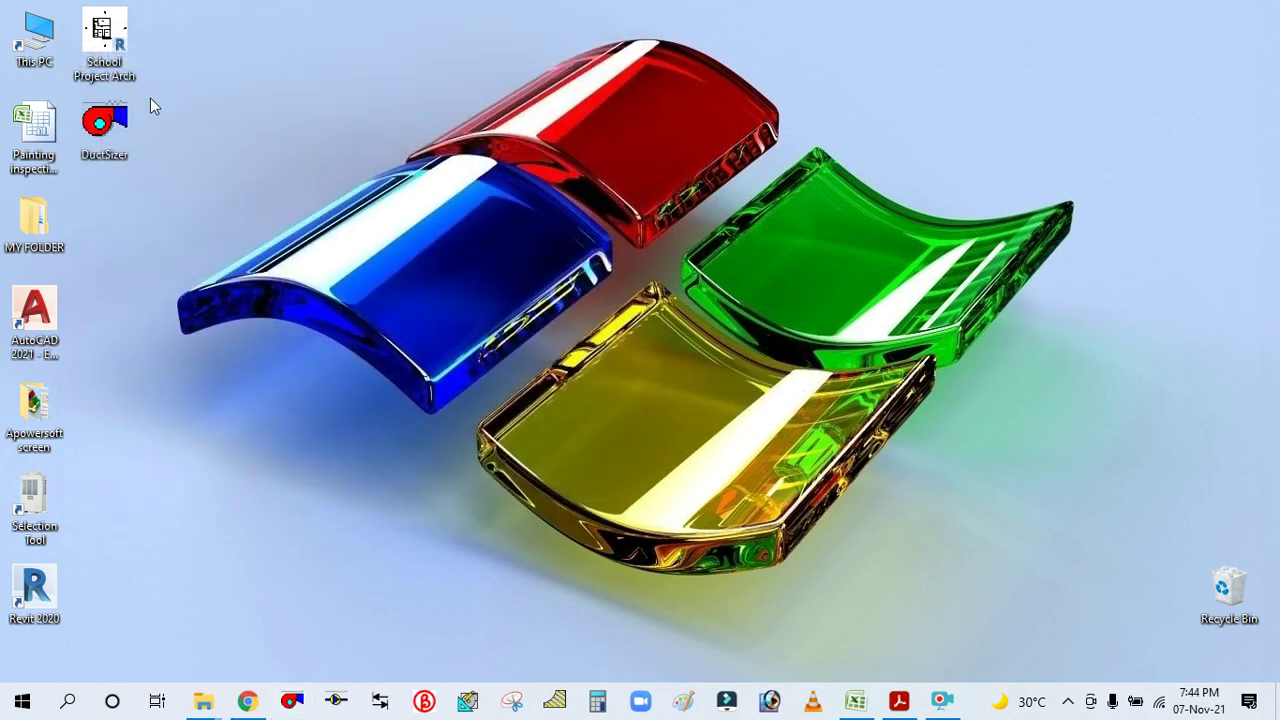
Launch DuctSizer from the desktop and maximise its window
{"action": "right_click", "coordinate": [127, 130]}
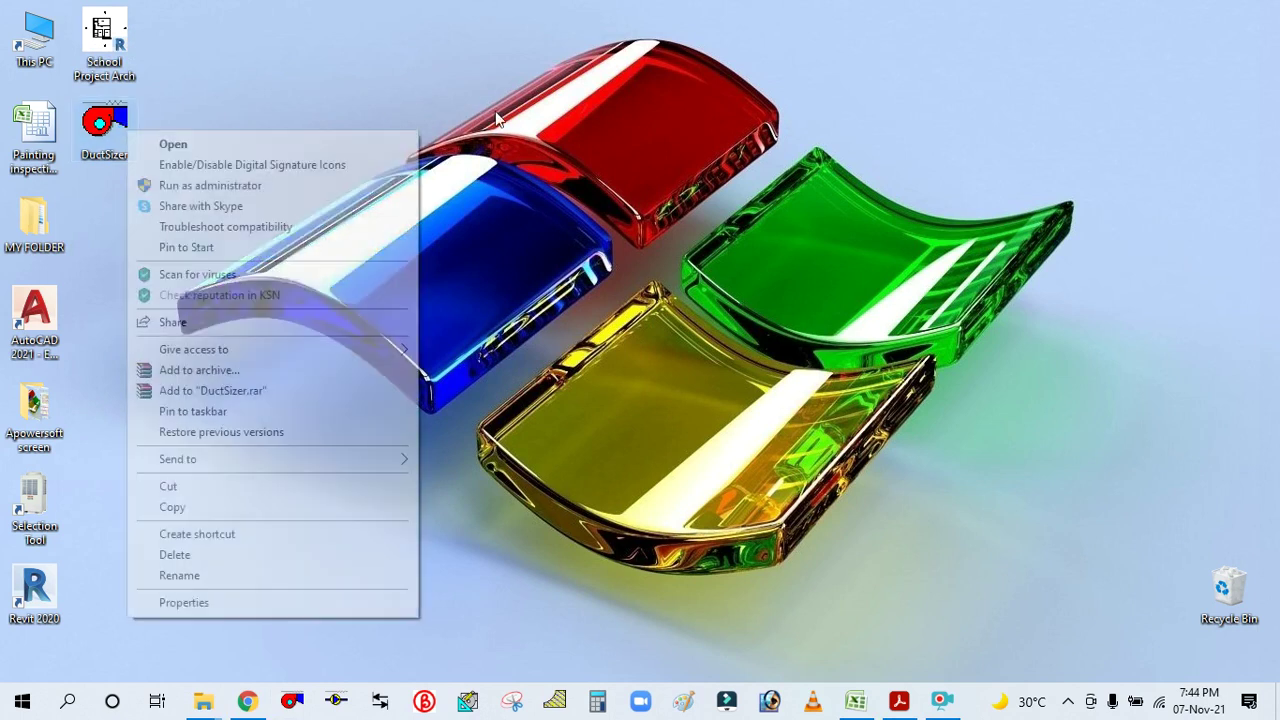
{"action": "left_click", "coordinate": [476, 78]}
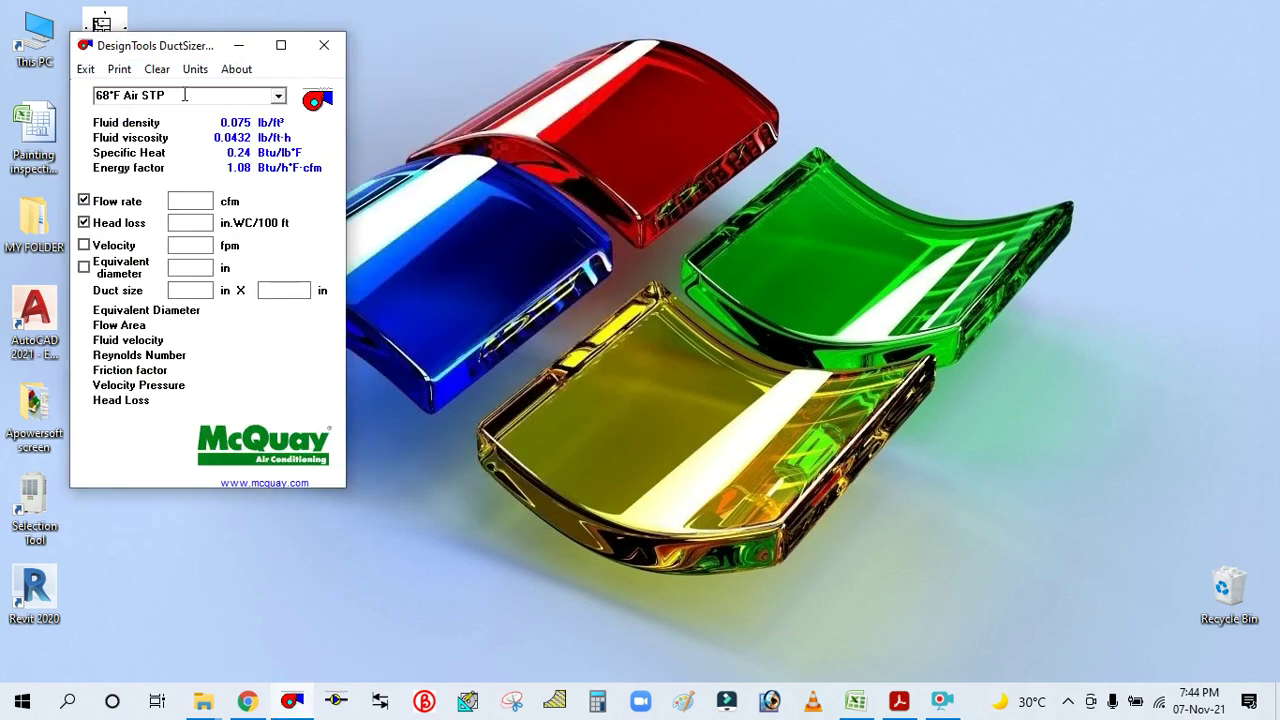
{"action": "double_click", "coordinate": [284, 44]}
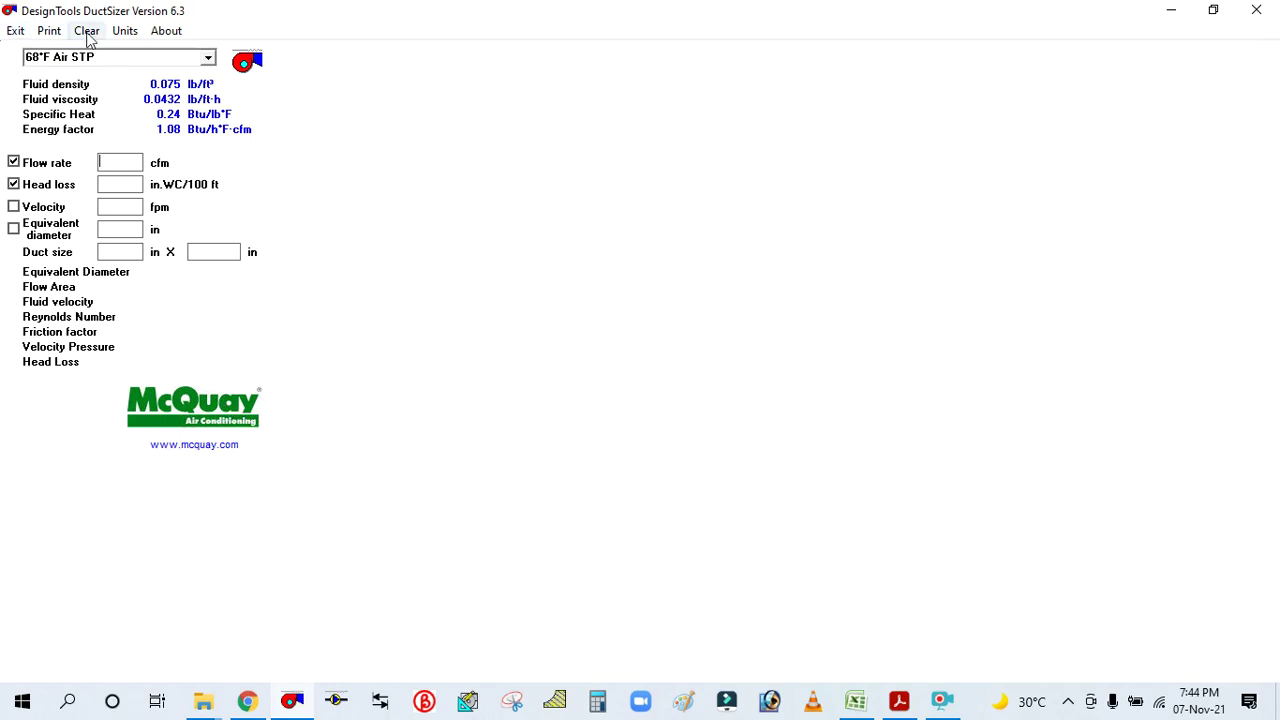
Change the units to SI metric
{"action": "left_click", "coordinate": [122, 31]}
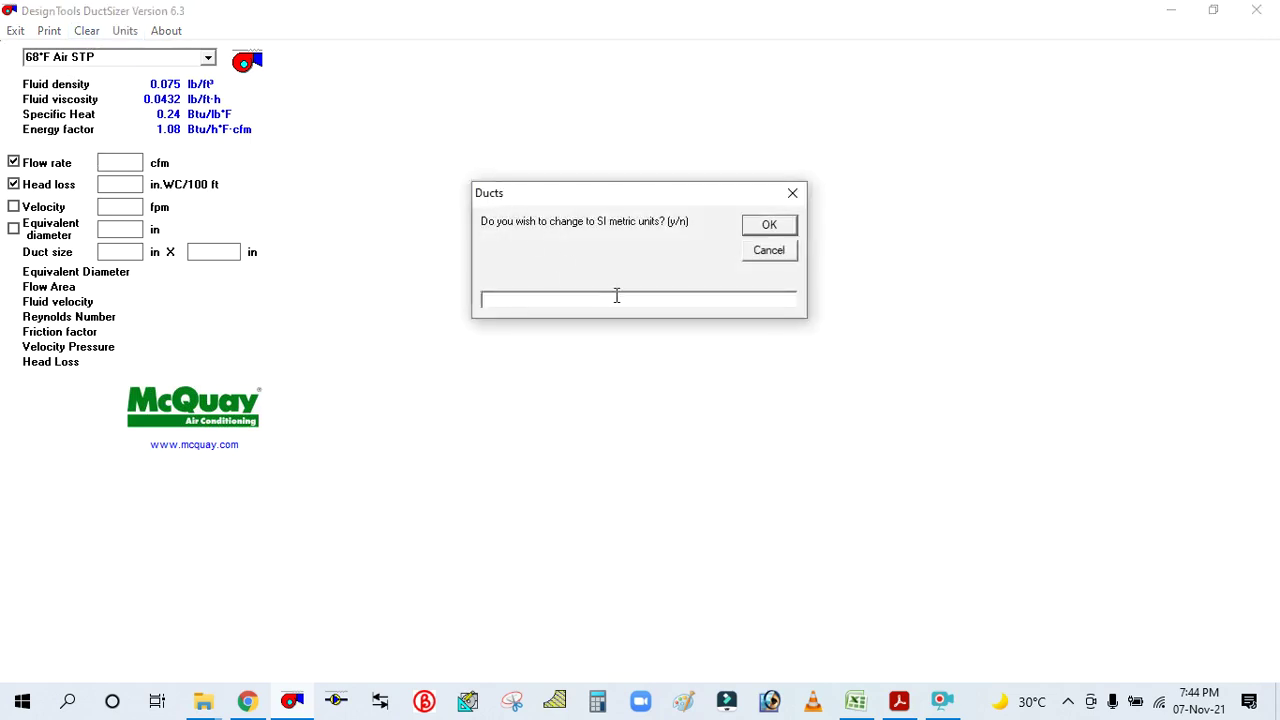
{"action": "left_click", "coordinate": [769, 224]}
{"action": "left_click", "coordinate": [124, 31]}
{"action": "left_click", "coordinate": [766, 224]}
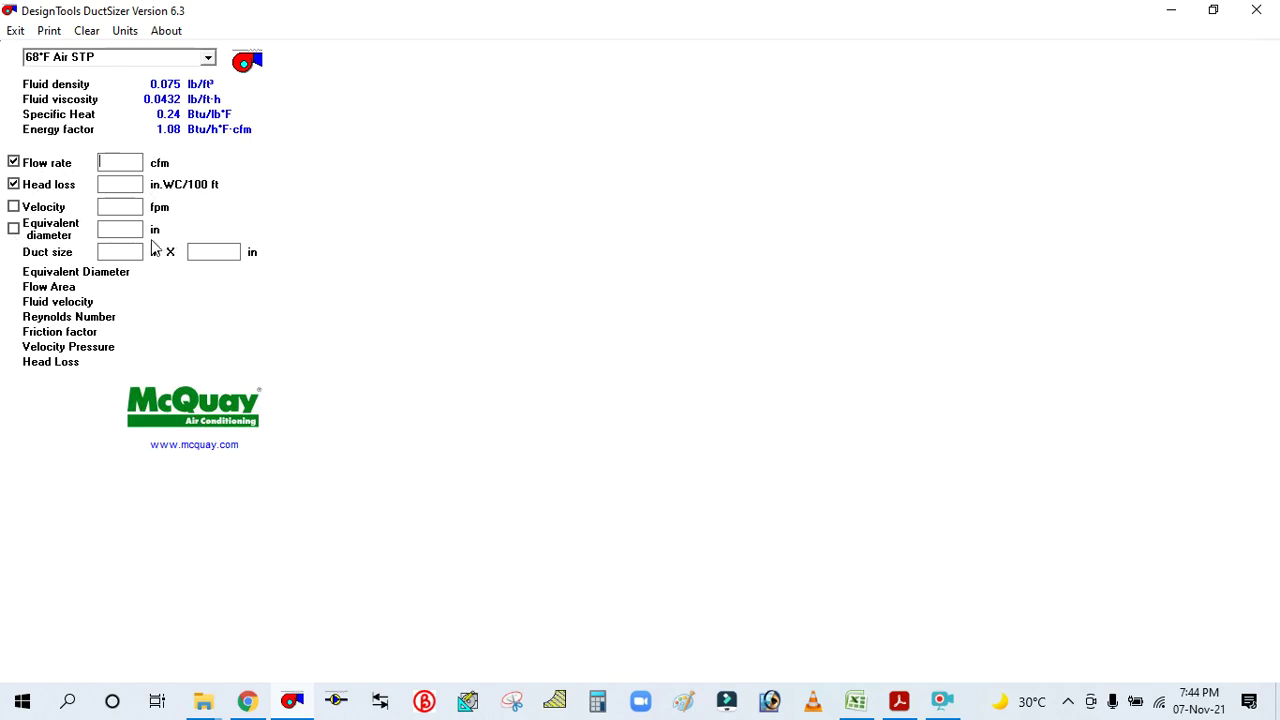
{"action": "left_click", "coordinate": [123, 33]}
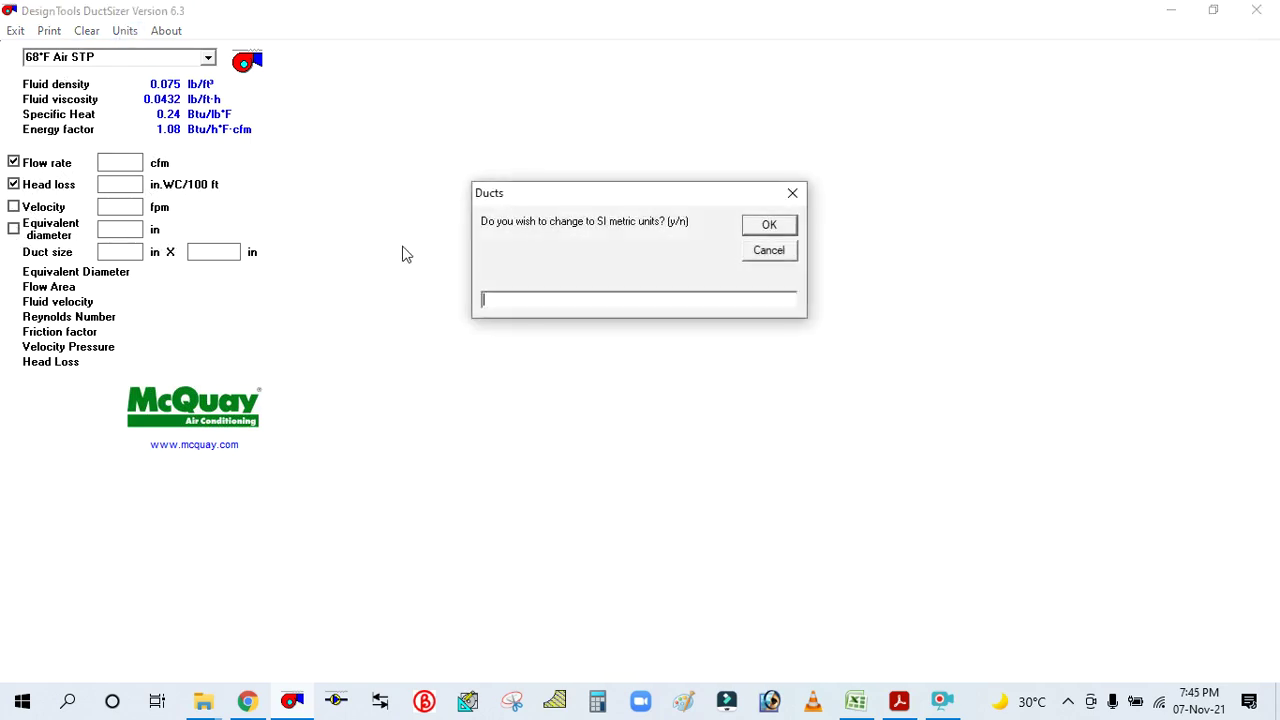
{"action": "type", "text": "y"}
{"action": "left_click", "coordinate": [759, 228]}
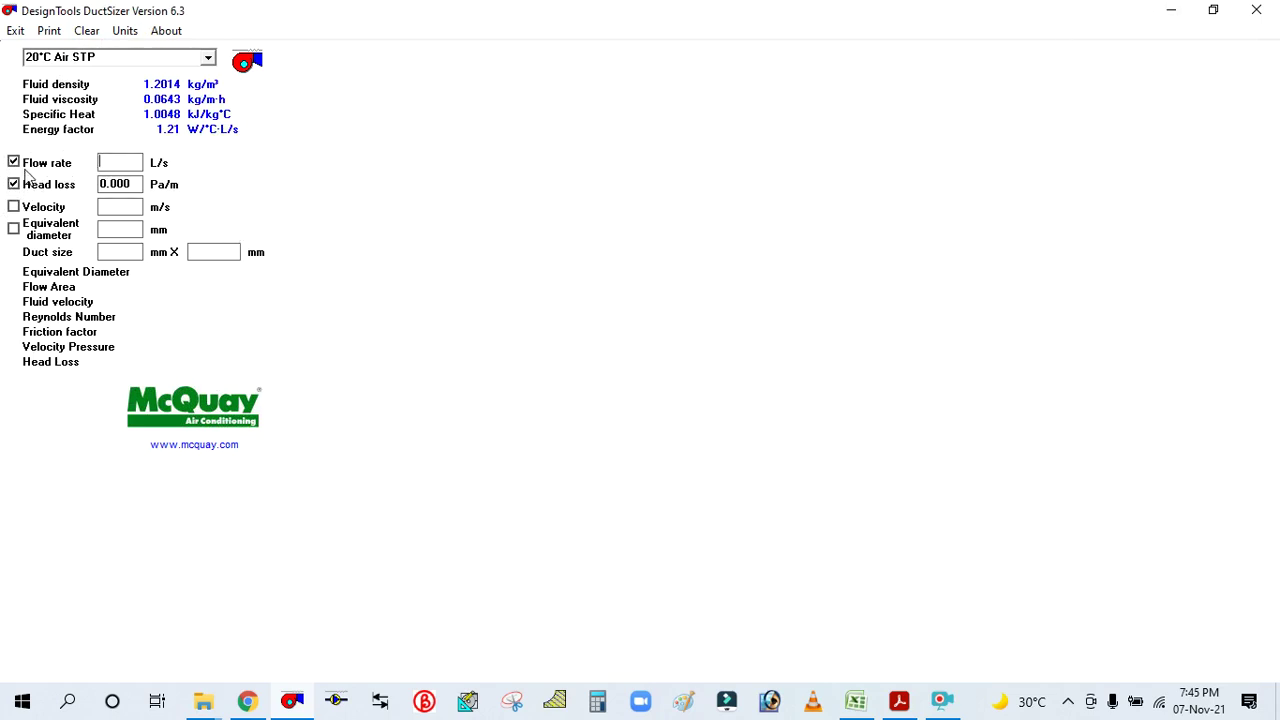
Set the fluid condition to 25°C Air at 50% RH and 1 atm
{"action": "left_click", "coordinate": [1213, 10]}
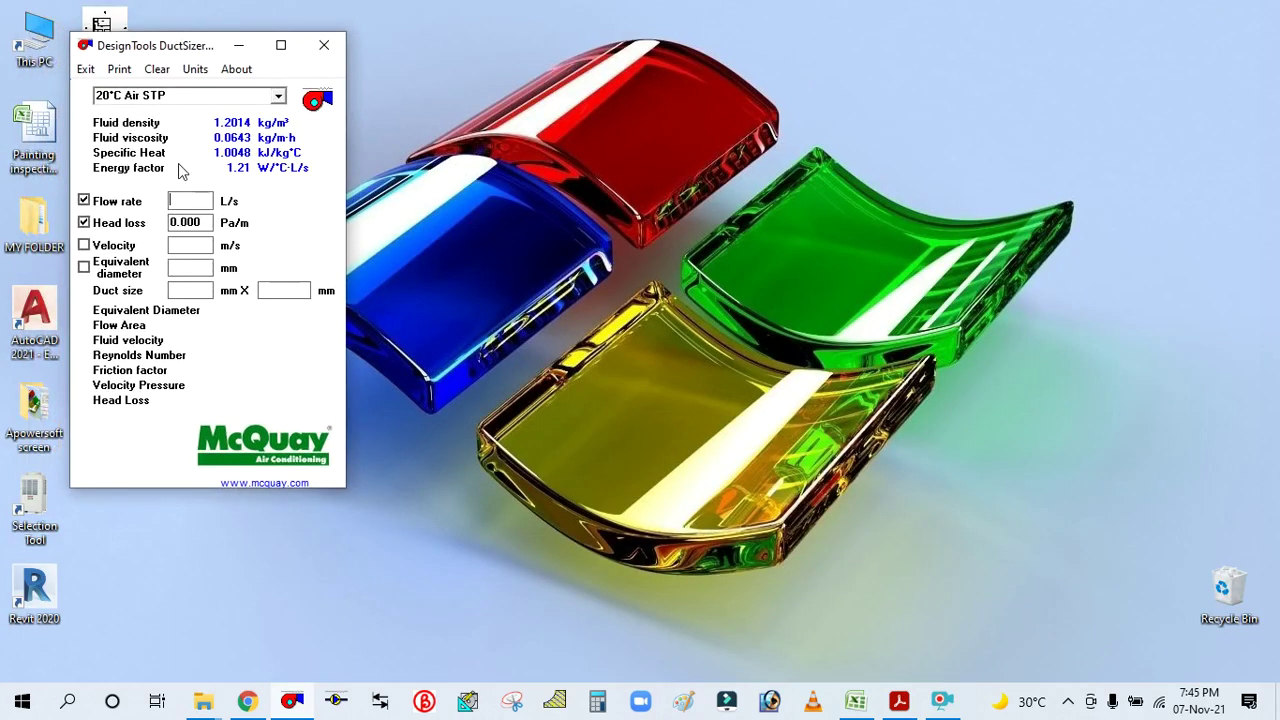
{"action": "left_click_drag", "start_coordinate": [158, 52], "coordinate": [593, 145]}
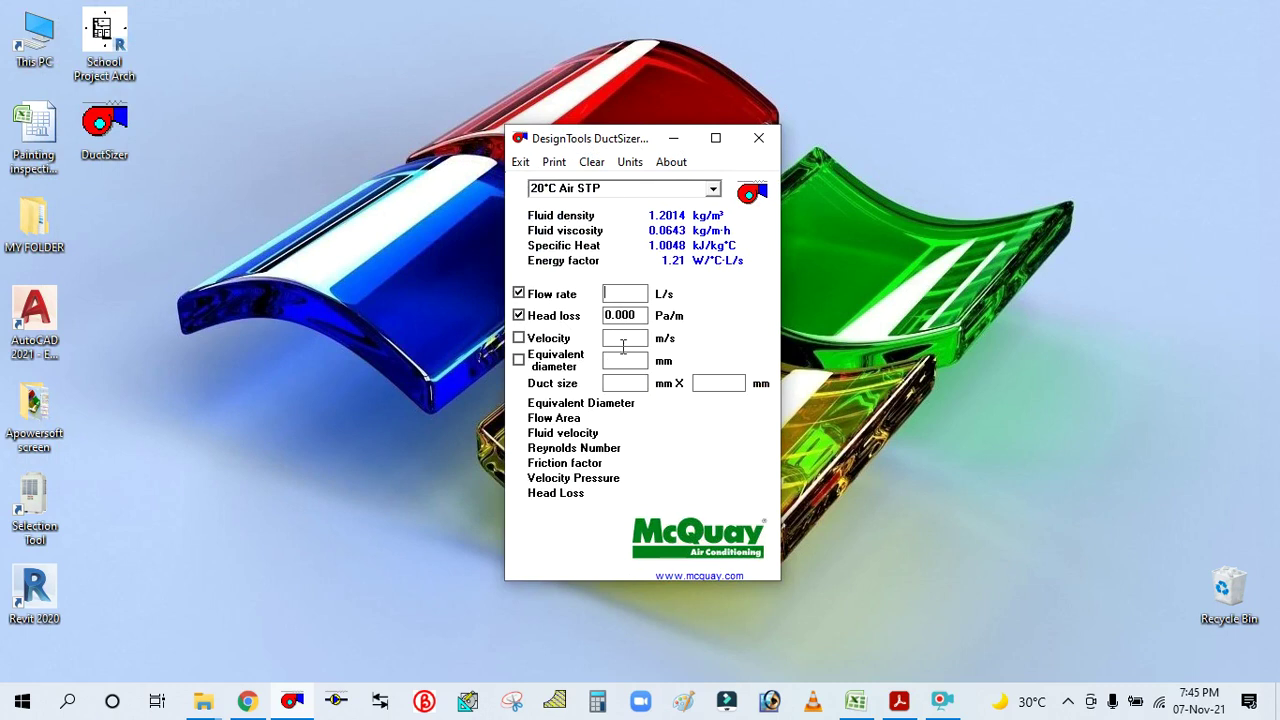
{"action": "left_click", "coordinate": [715, 138]}
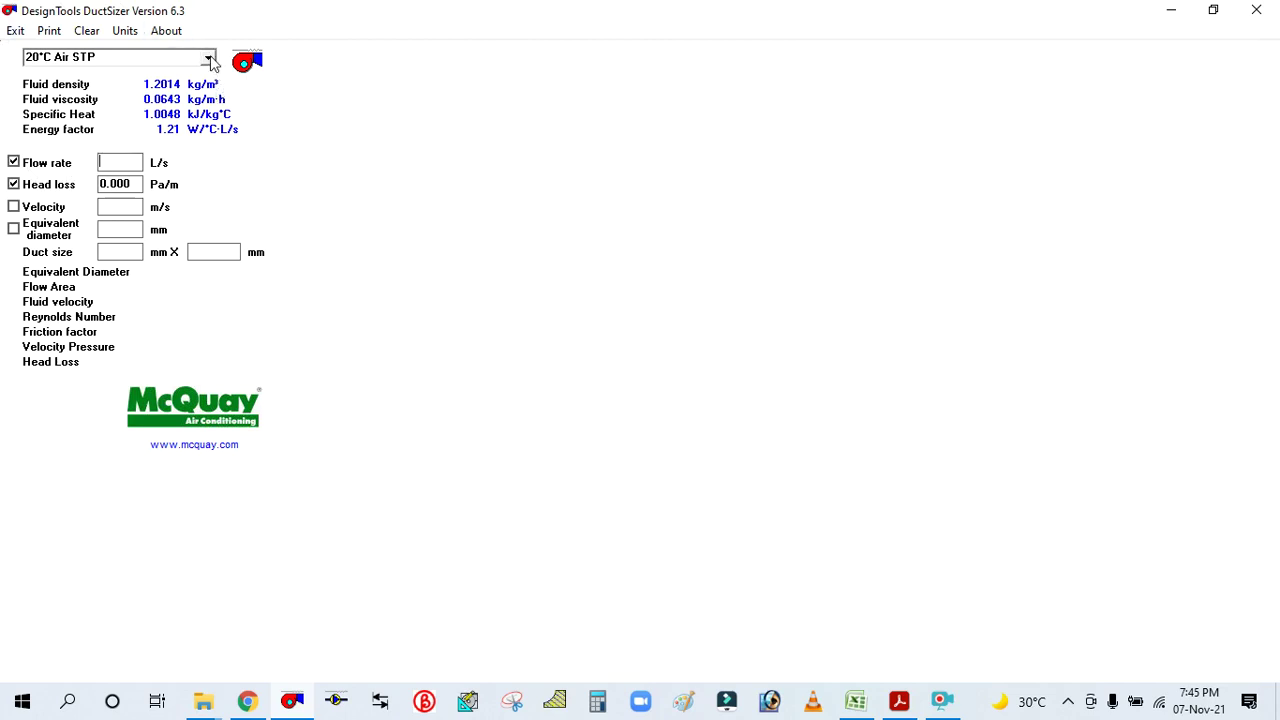
{"action": "left_click", "coordinate": [208, 58]}
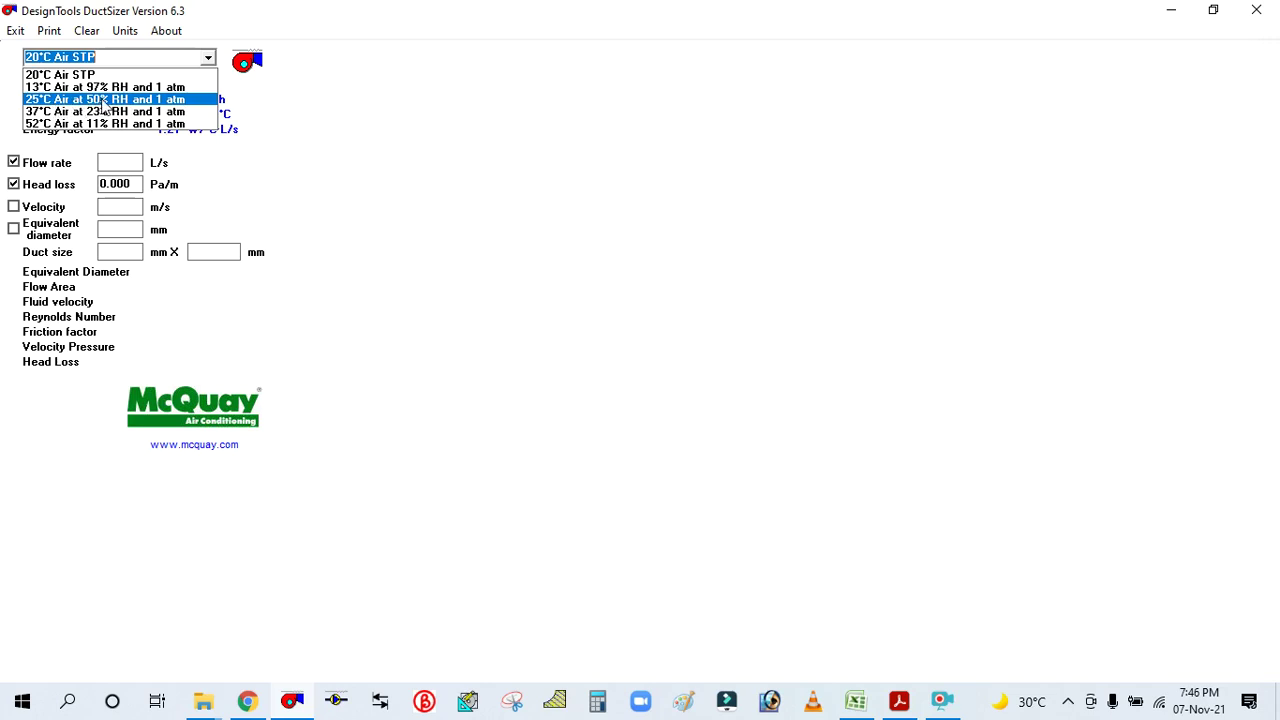
{"action": "left_click", "coordinate": [172, 103]}
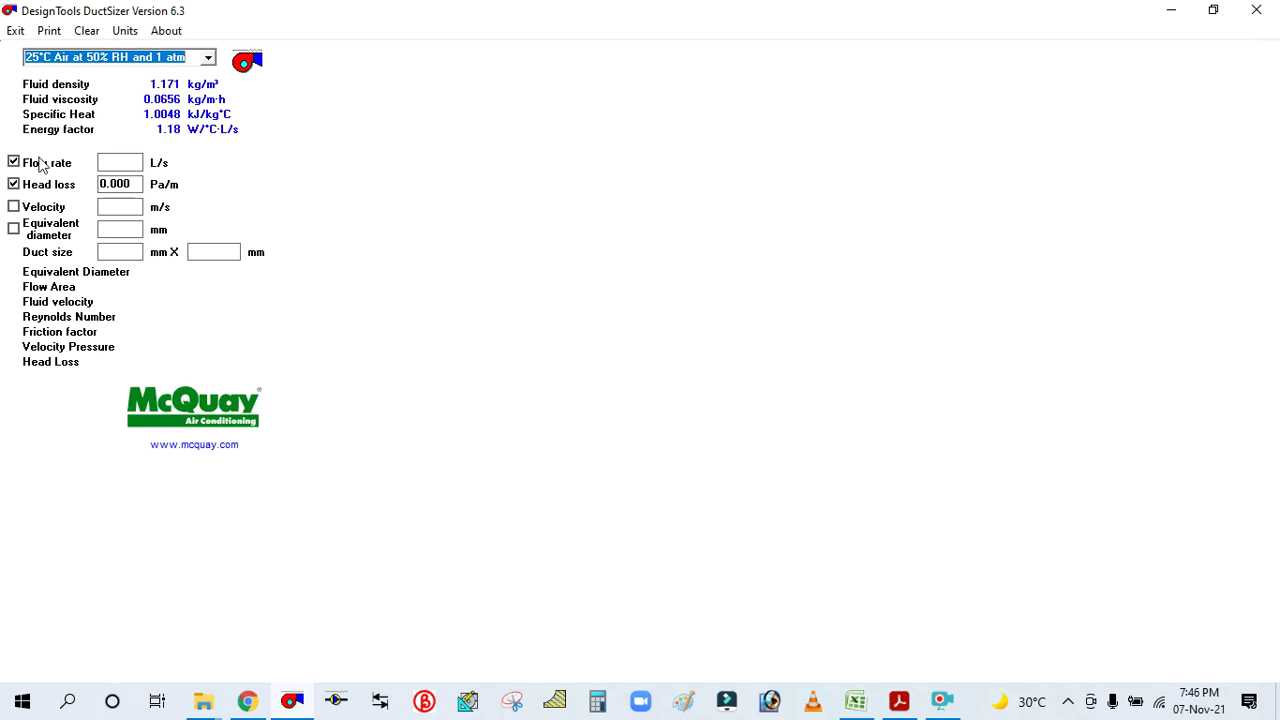
Change the units to ips US and set the fluid condition to 75°F Air at 50% RH and 1 atm
{"action": "left_click", "coordinate": [127, 31]}
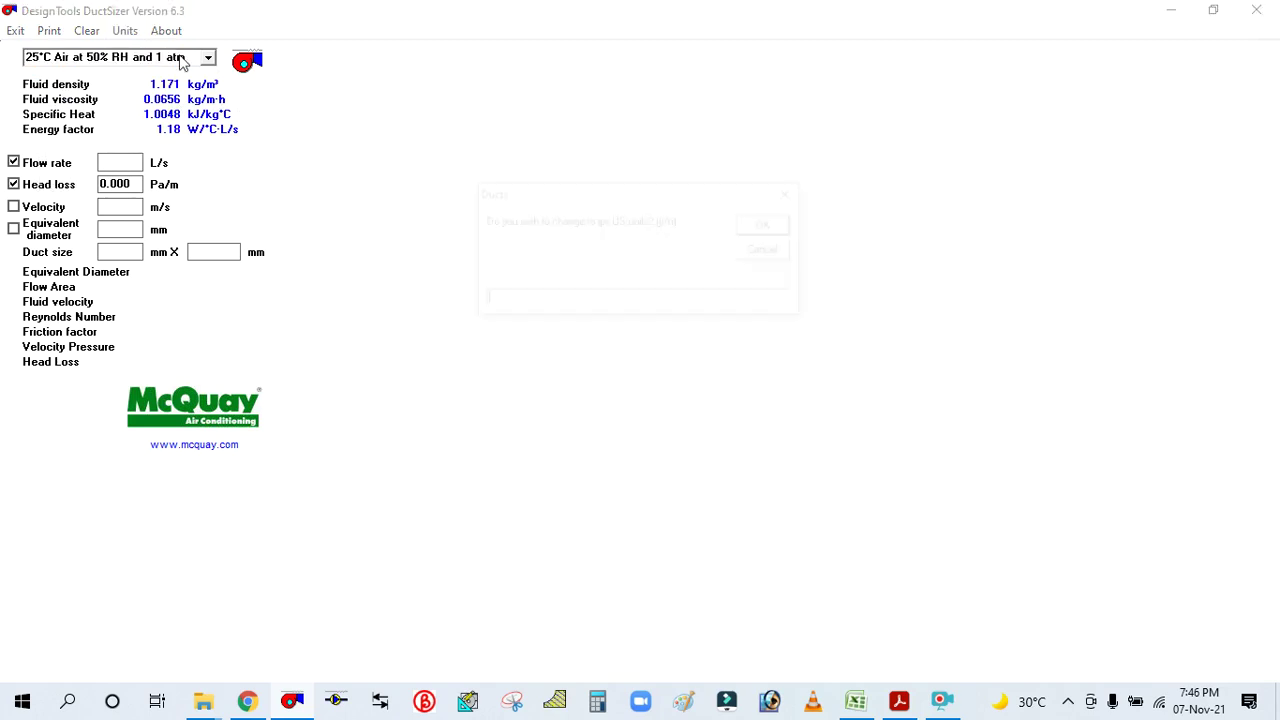
{"action": "type", "text": "y"}
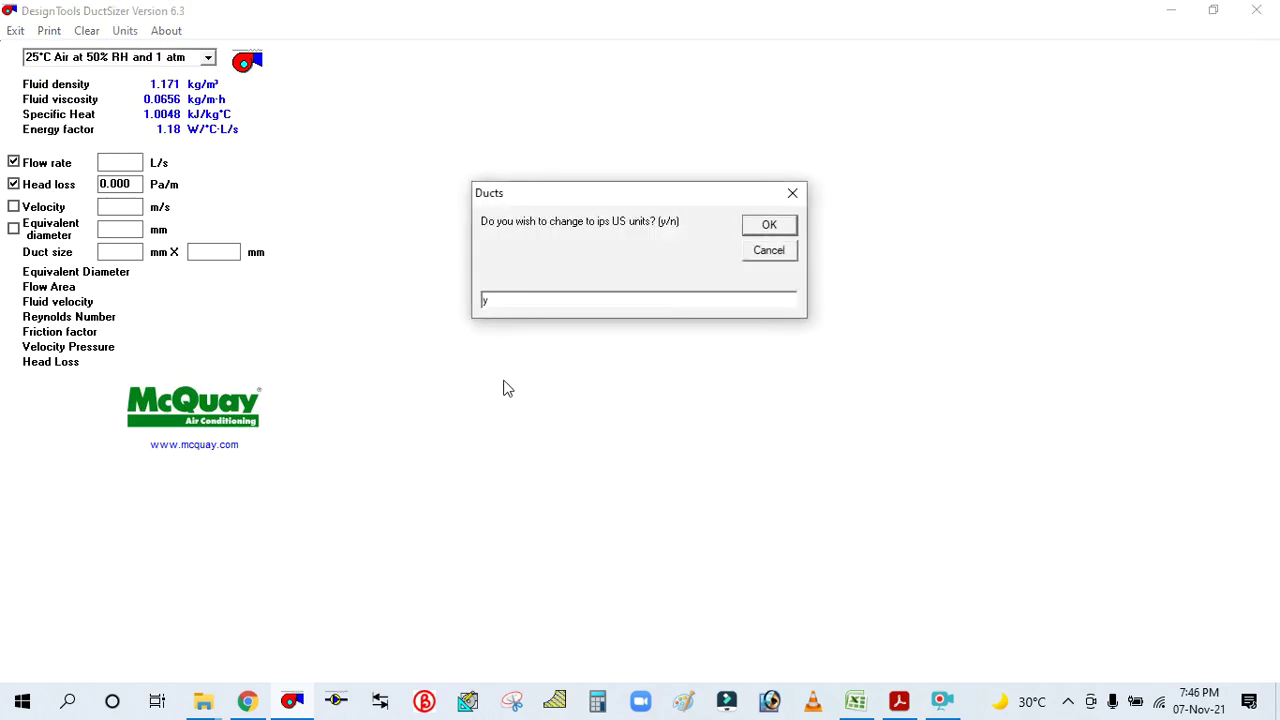
{"action": "key", "text": "Return"}
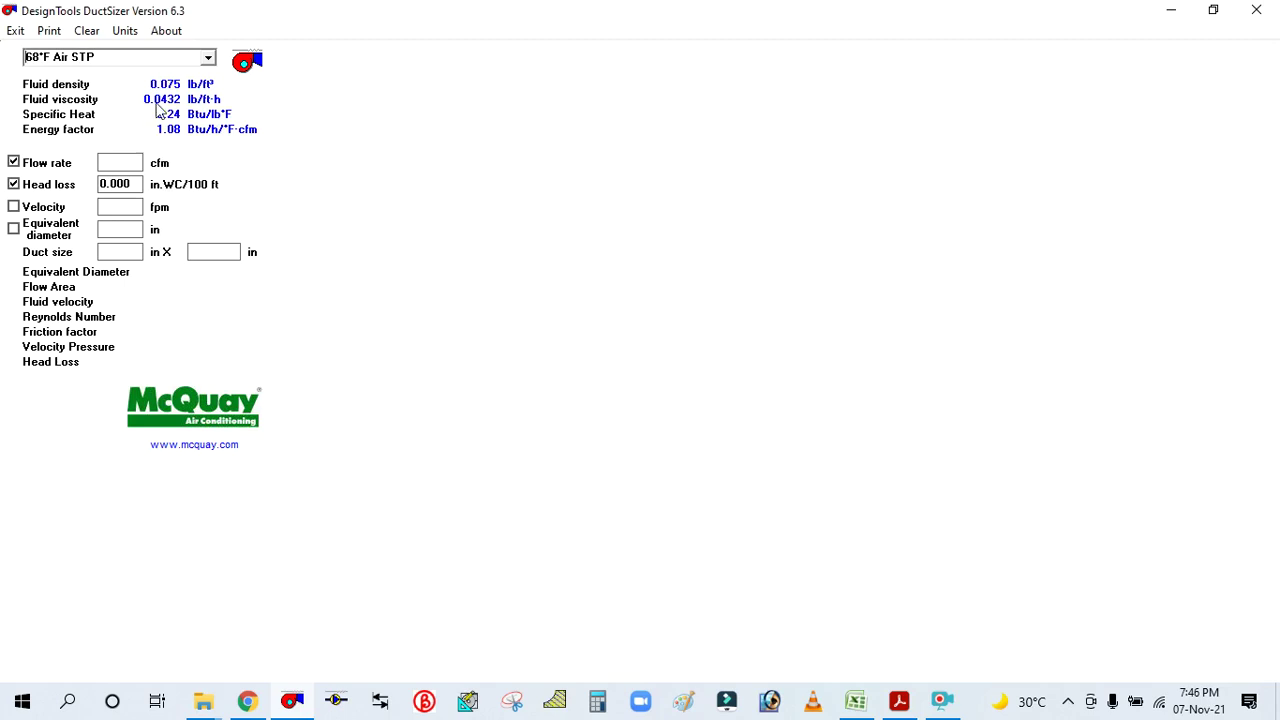
{"action": "left_click", "coordinate": [208, 57]}
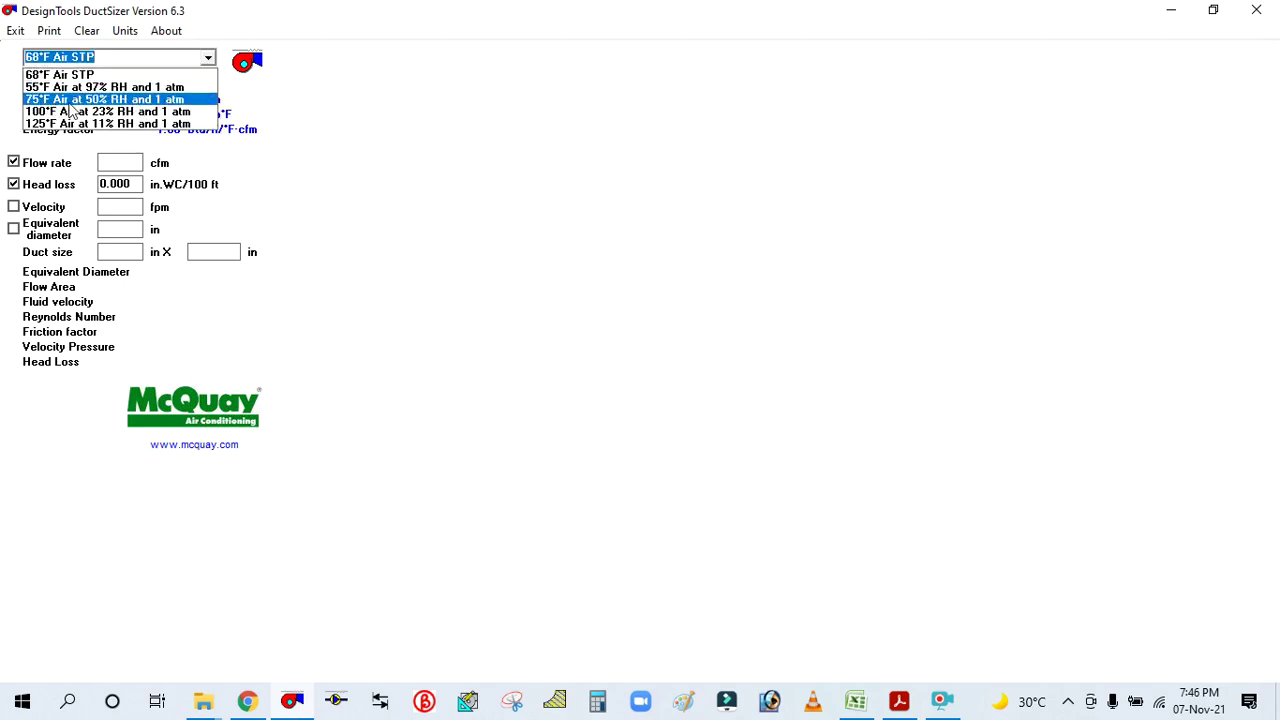
{"action": "left_click", "coordinate": [158, 100]}
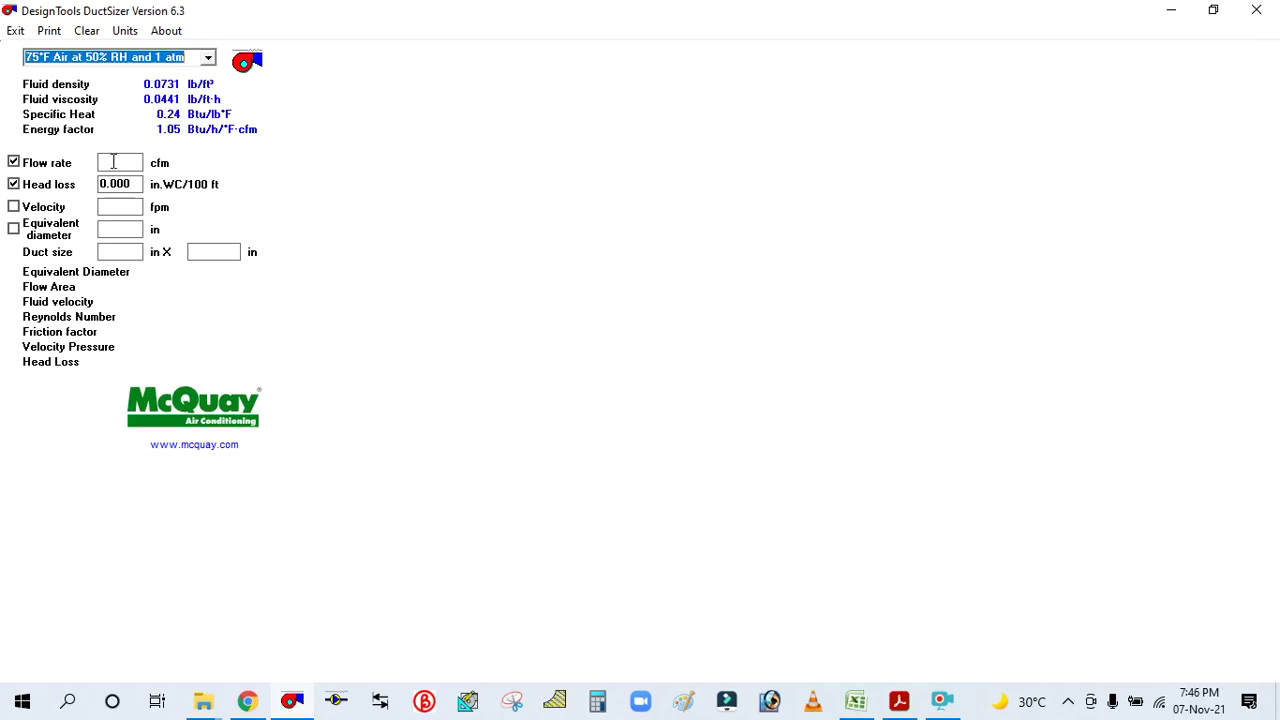
Deselect the flow rate and head loss inputs
{"action": "left_click", "coordinate": [14, 163]}
{"action": "left_click", "coordinate": [14, 185]}
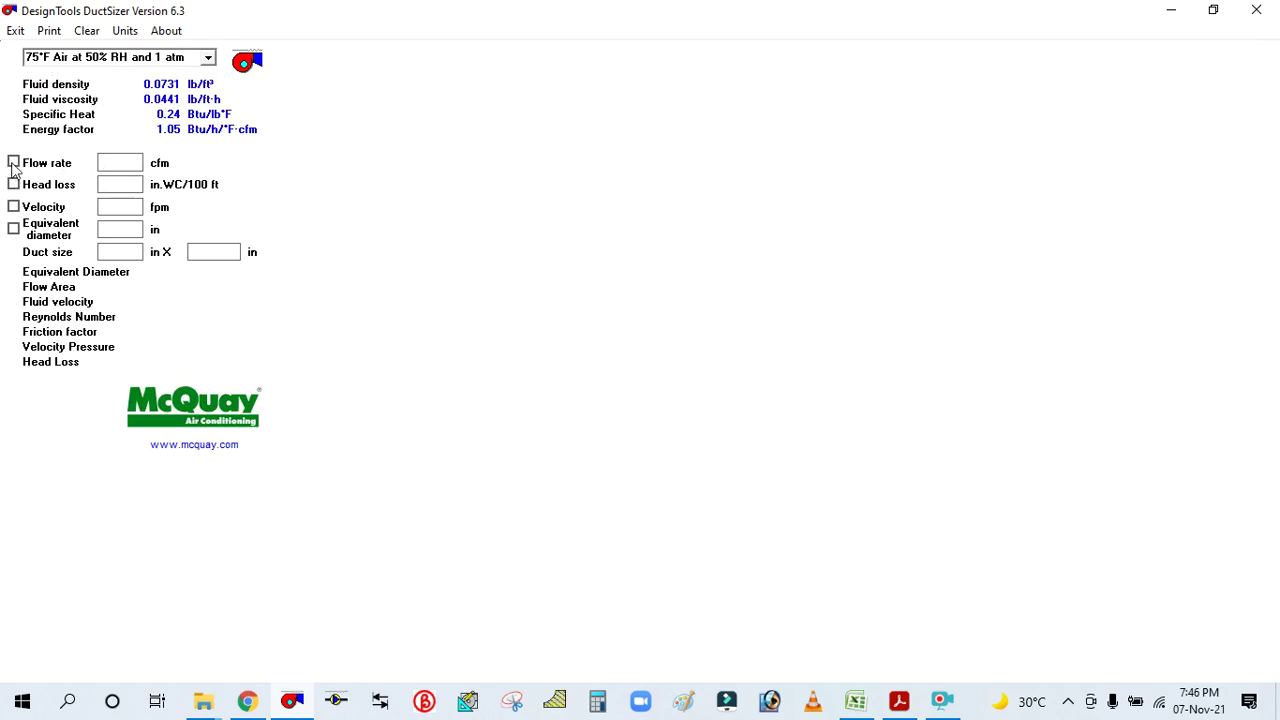
{"action": "left_click", "coordinate": [14, 163]}
{"action": "left_click", "coordinate": [15, 164]}
Switch to the Excel duct sizing sheet and examine the velocity and friction ranges for residential, commercial and industrial buildings
{"action": "left_click", "coordinate": [857, 705]}
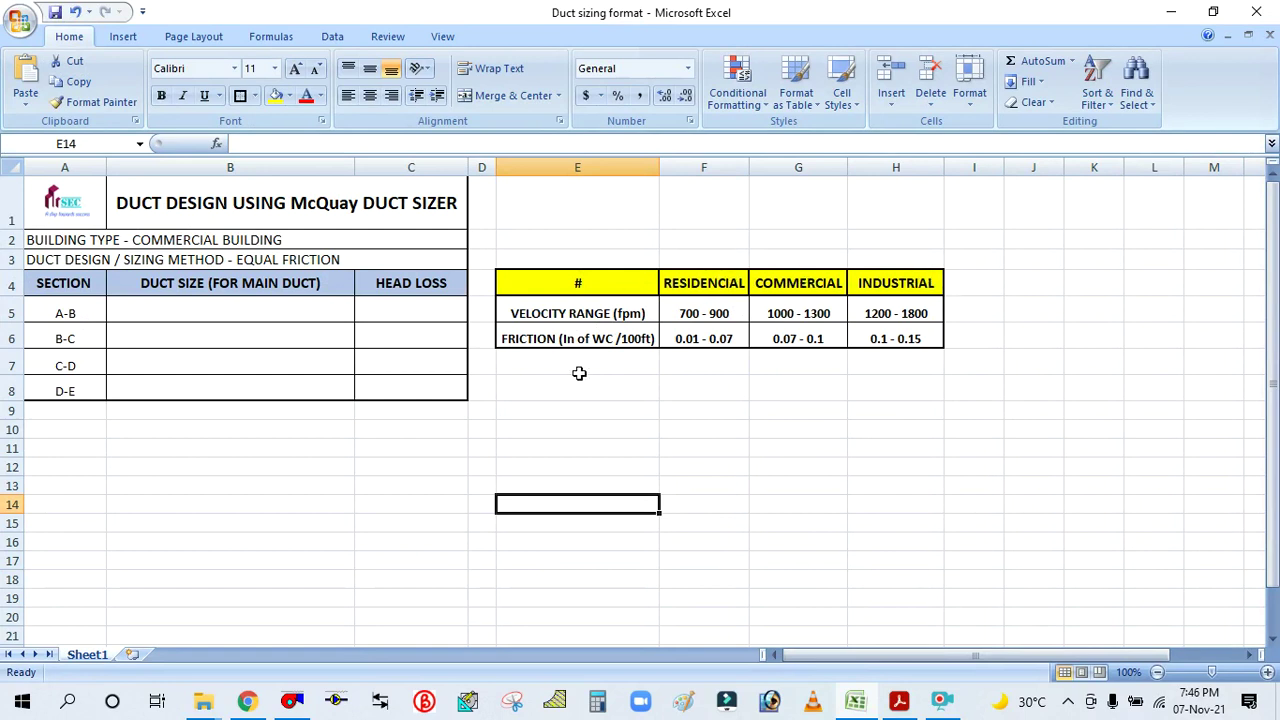
{"action": "scroll", "coordinate": [640, 372], "scroll_direction": "up", "scroll_amount": 1, "text": "ctrl"}
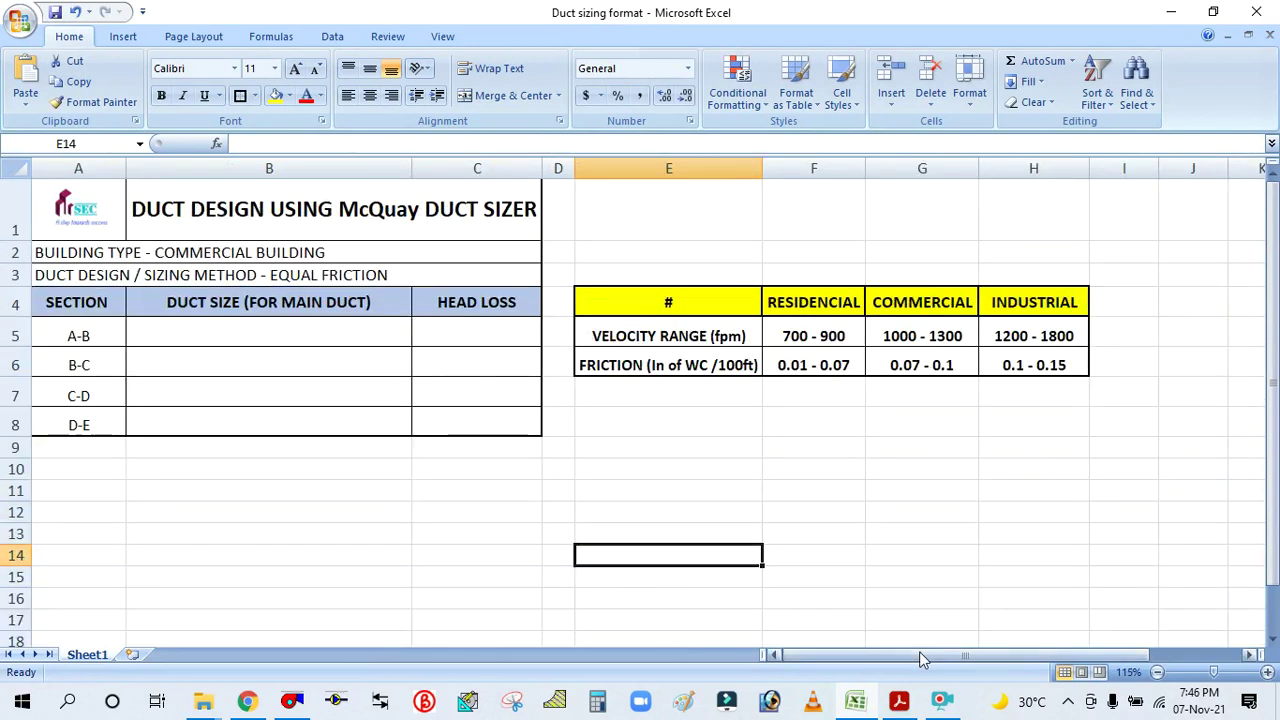
{"action": "scroll", "coordinate": [786, 408], "scroll_direction": "up", "scroll_amount": 1, "text": "ctrl"}
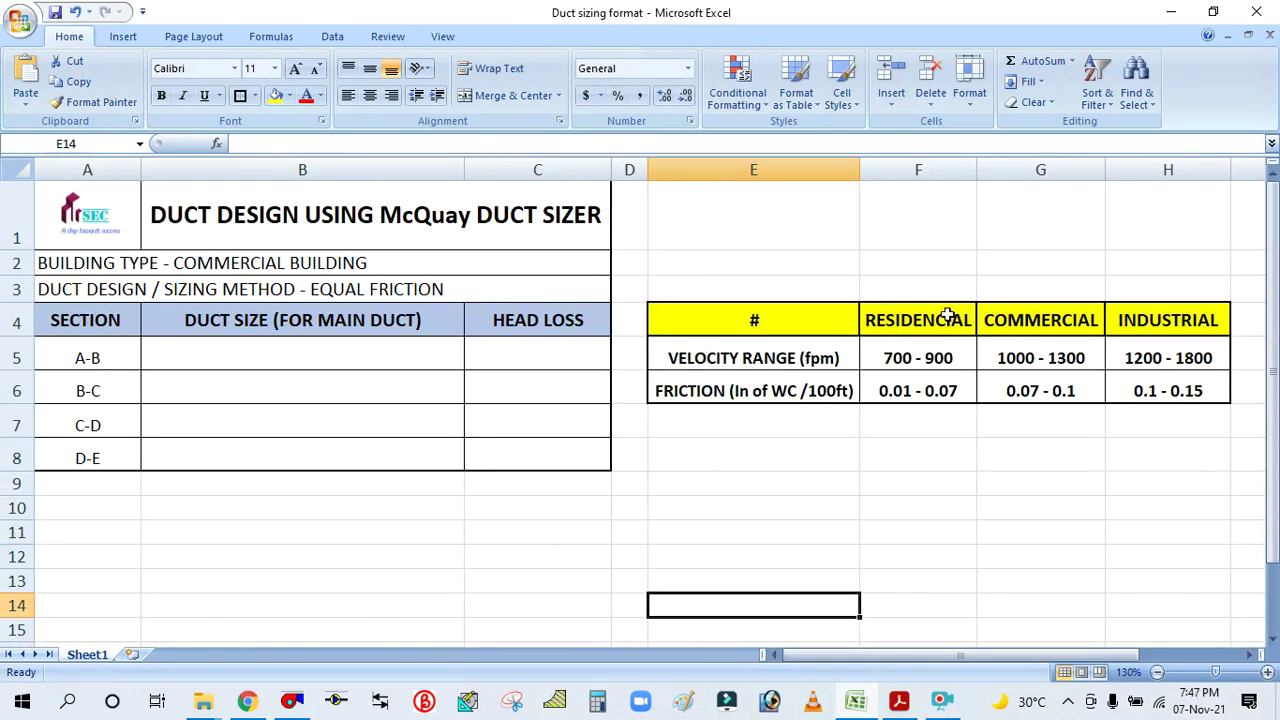
{"action": "left_click", "coordinate": [1056, 320]}
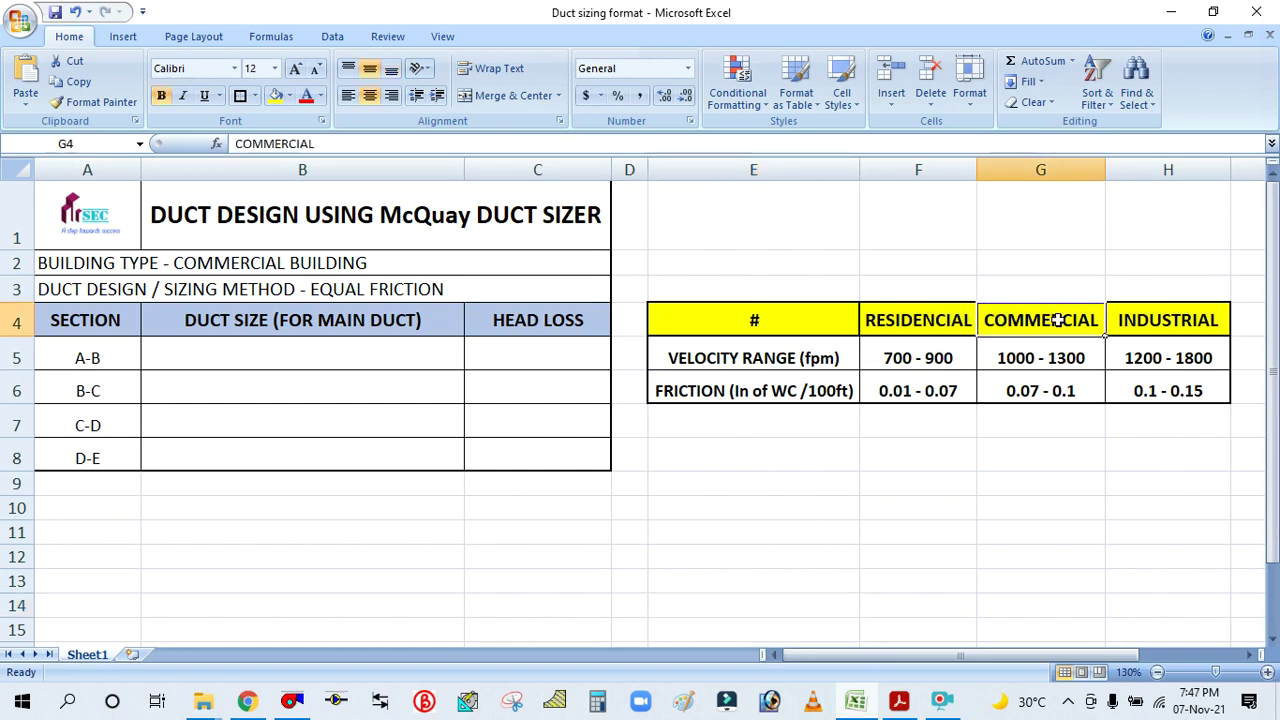
{"action": "left_click", "coordinate": [1037, 356]}
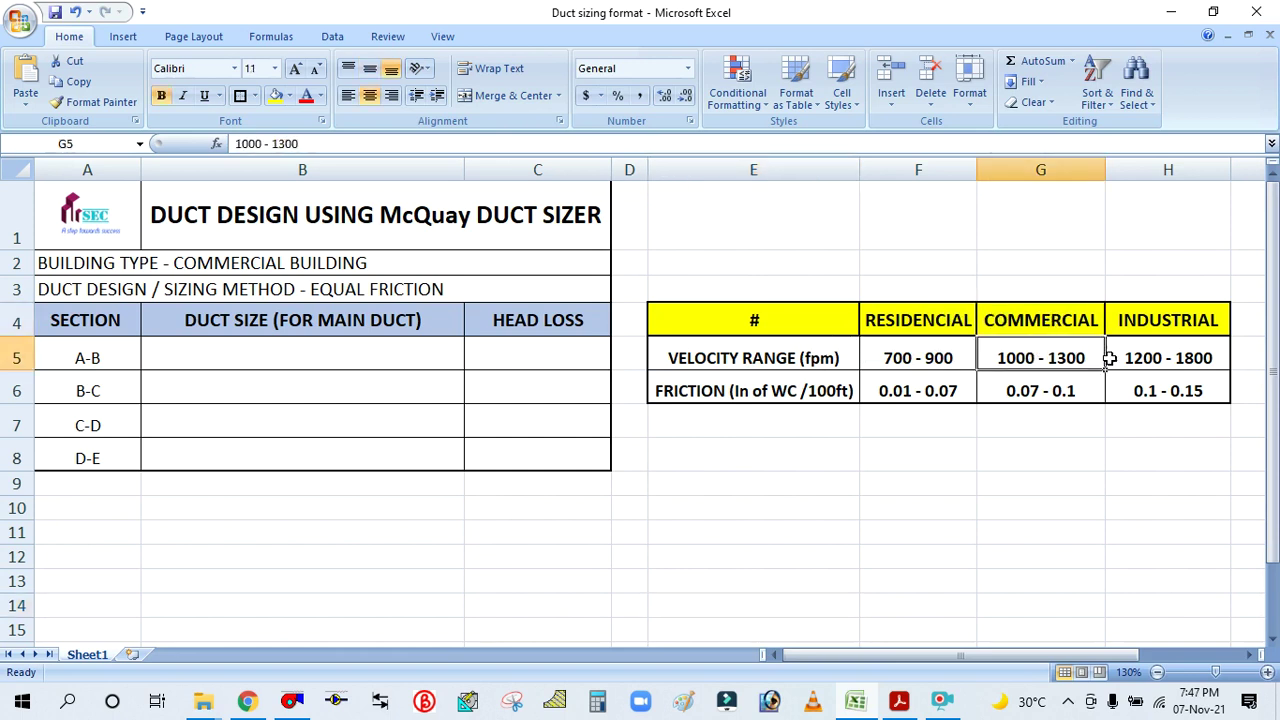
{"action": "left_click", "coordinate": [1198, 322]}
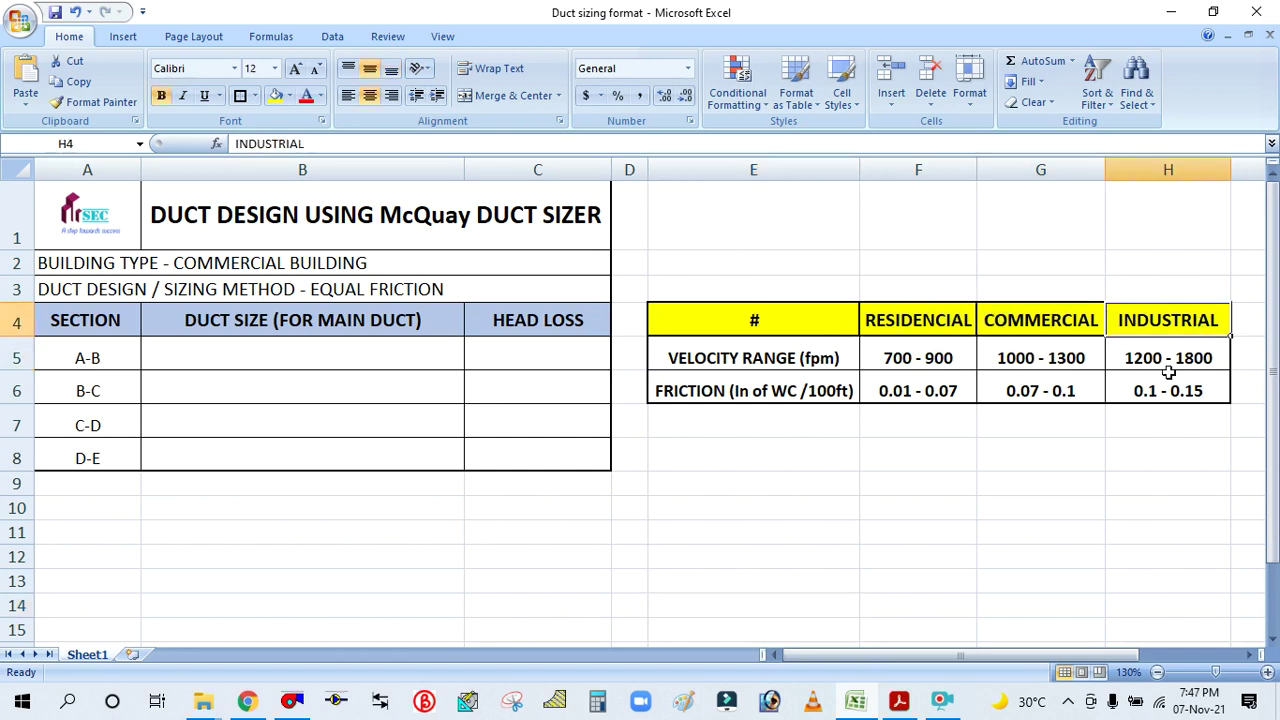
{"action": "left_click", "coordinate": [1173, 355]}
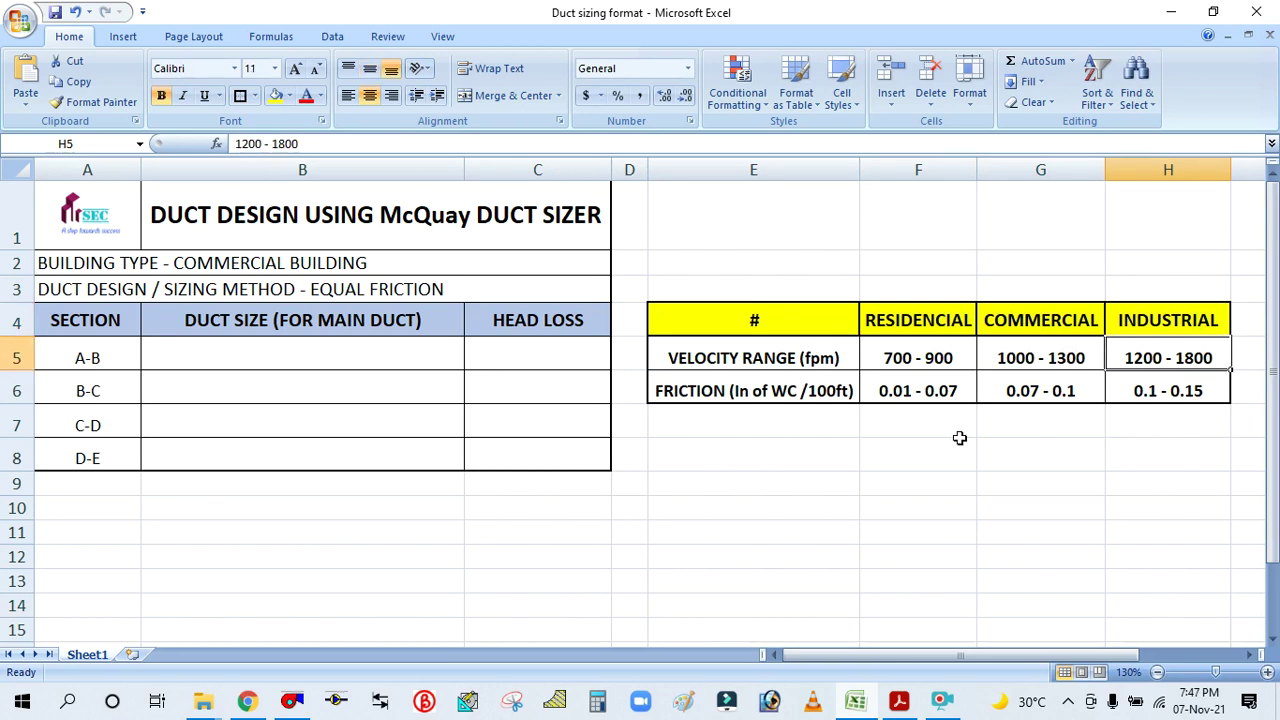
{"action": "left_click", "coordinate": [759, 390]}
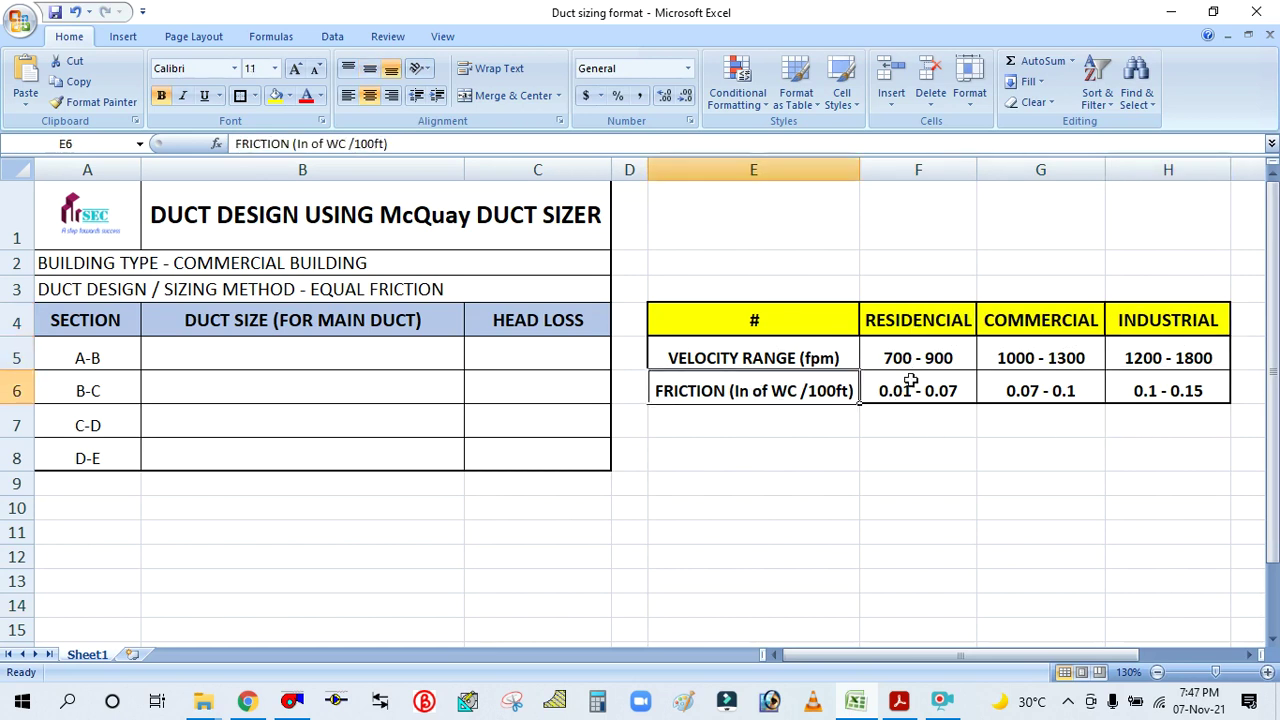
{"action": "left_click", "coordinate": [905, 390]}
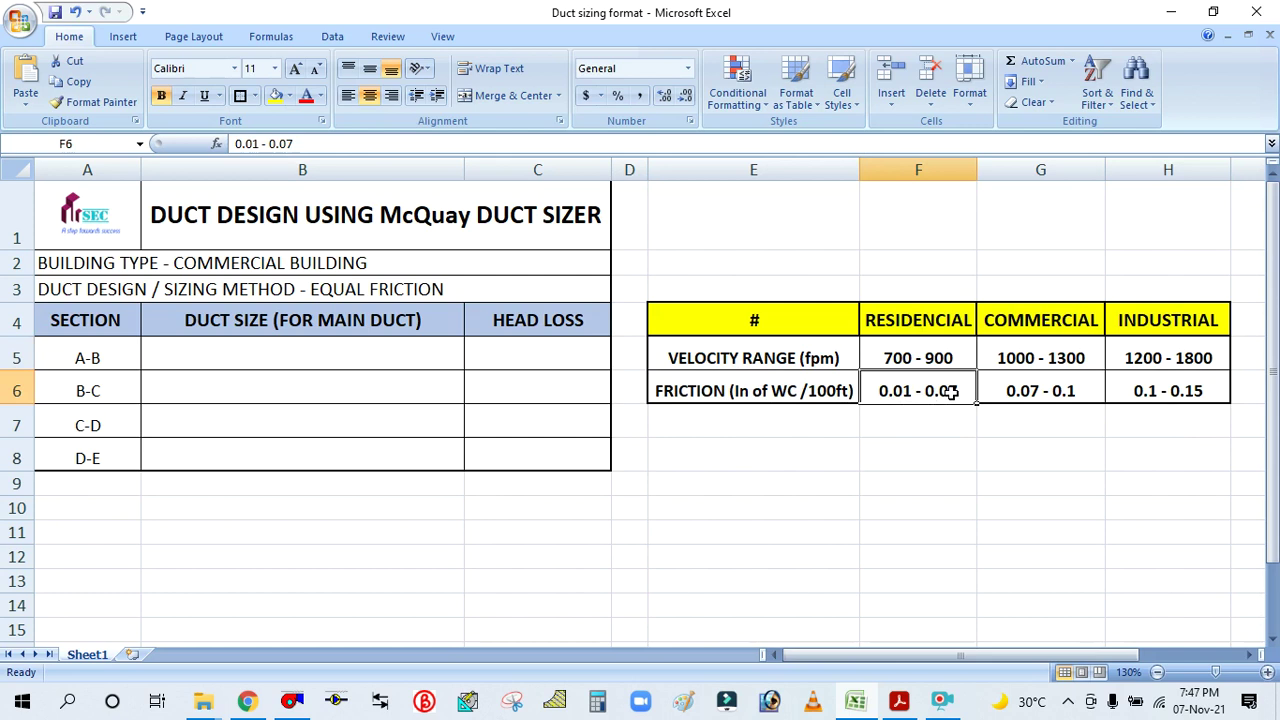
{"action": "left_click", "coordinate": [1058, 388]}
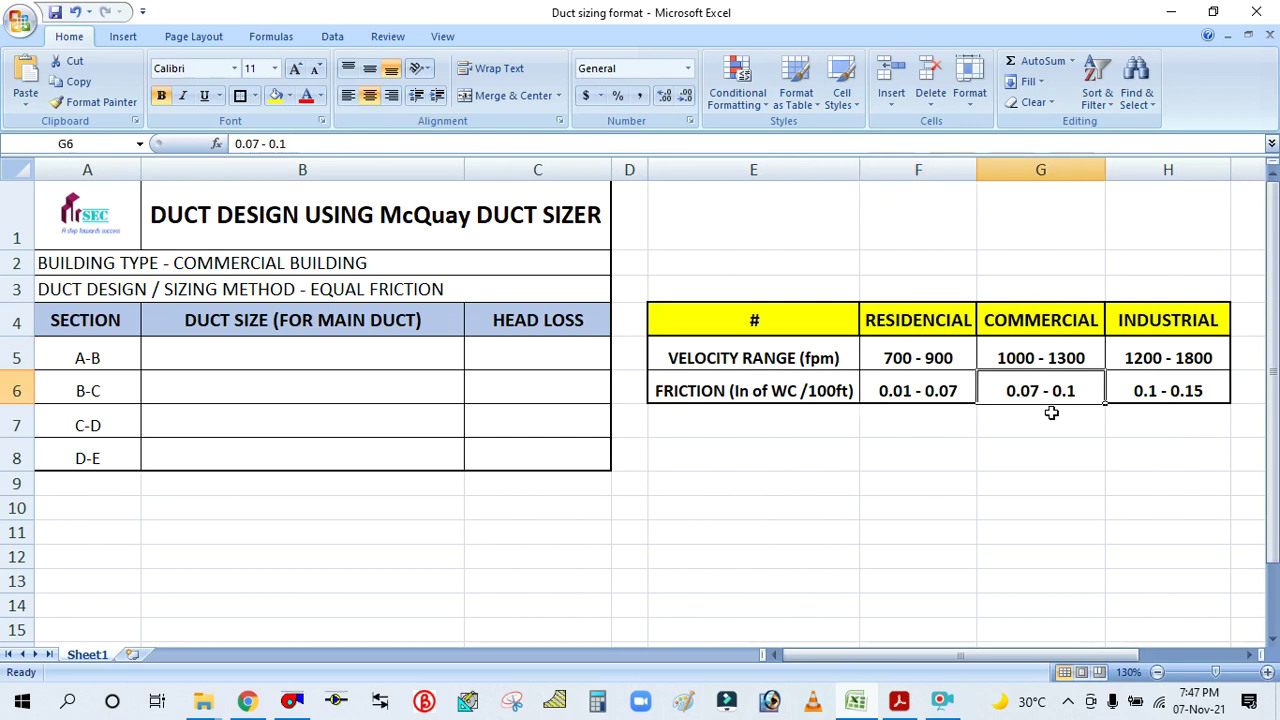
{"action": "left_click", "coordinate": [1188, 390]}
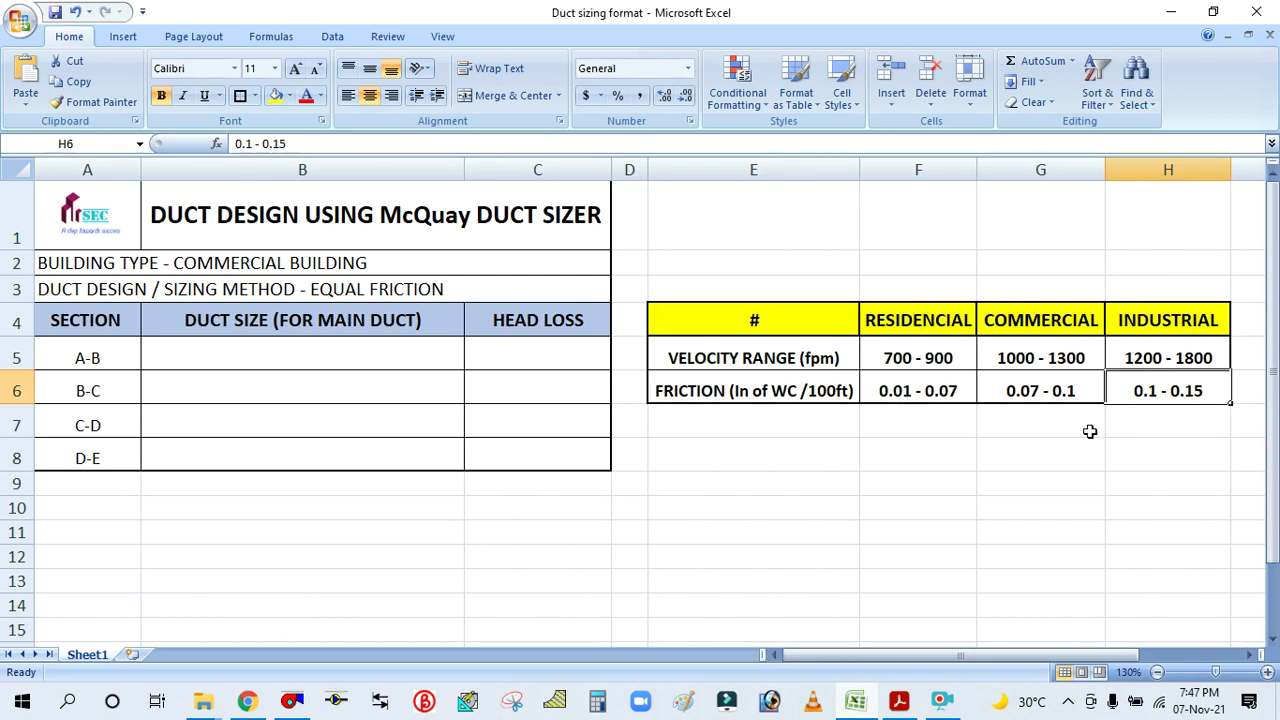
{"action": "left_click", "coordinate": [827, 458]}
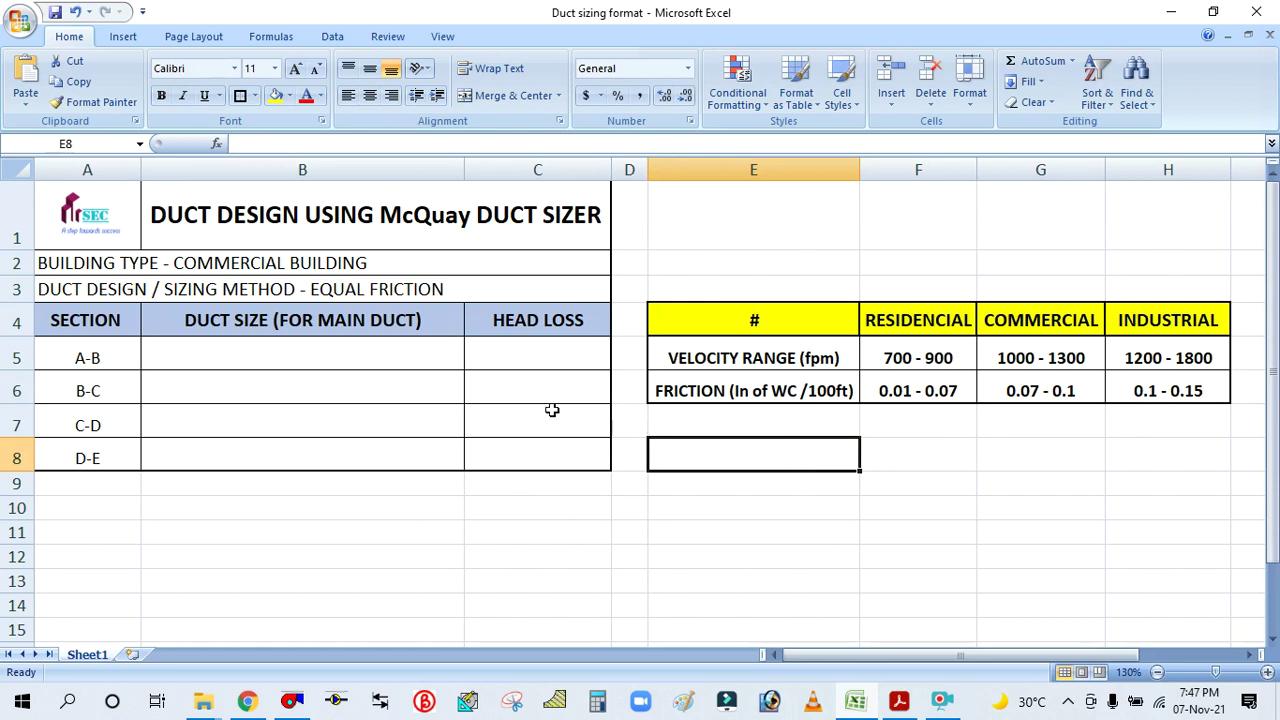
Enter the note DUCT HEIGHT = 16" (ASSUME) in cell E2, above the velocity and friction table
{"action": "left_click", "coordinate": [720, 259]}
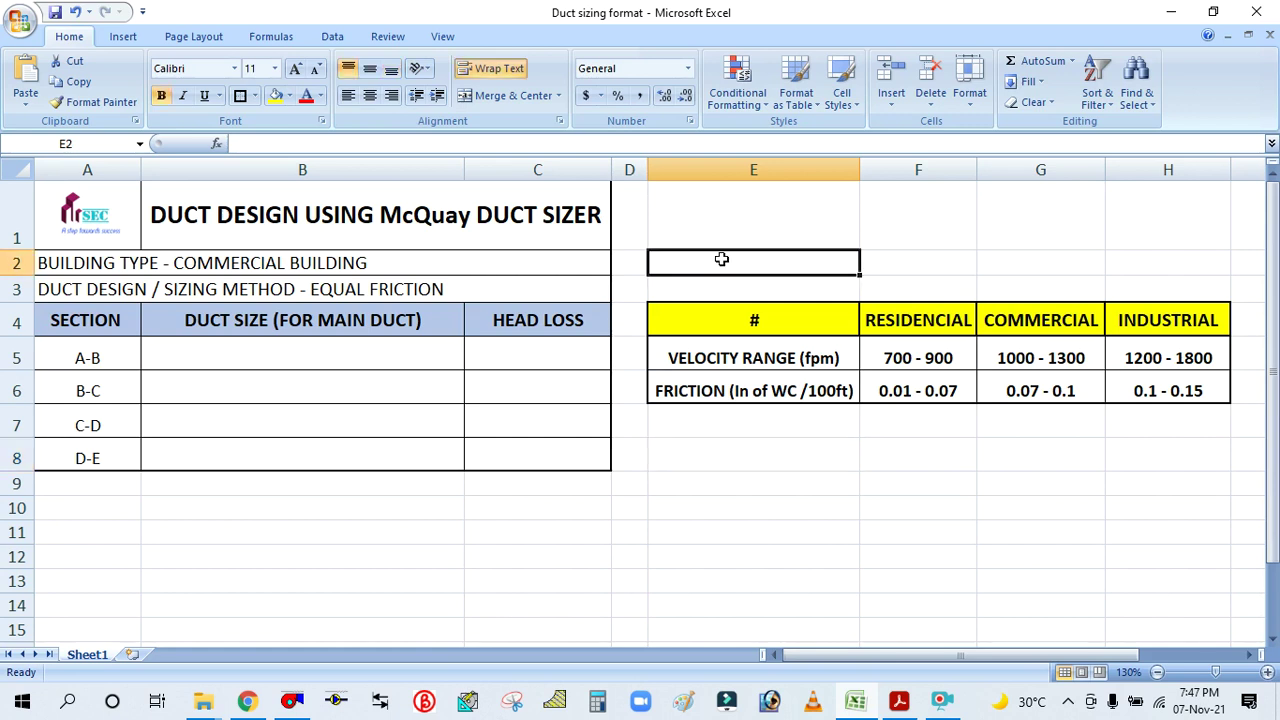
{"action": "type", "text": "duc"}
{"action": "key", "text": "BackSpace"}
{"action": "key", "text": "BackSpace"}
{"action": "key", "text": "BackSpace"}
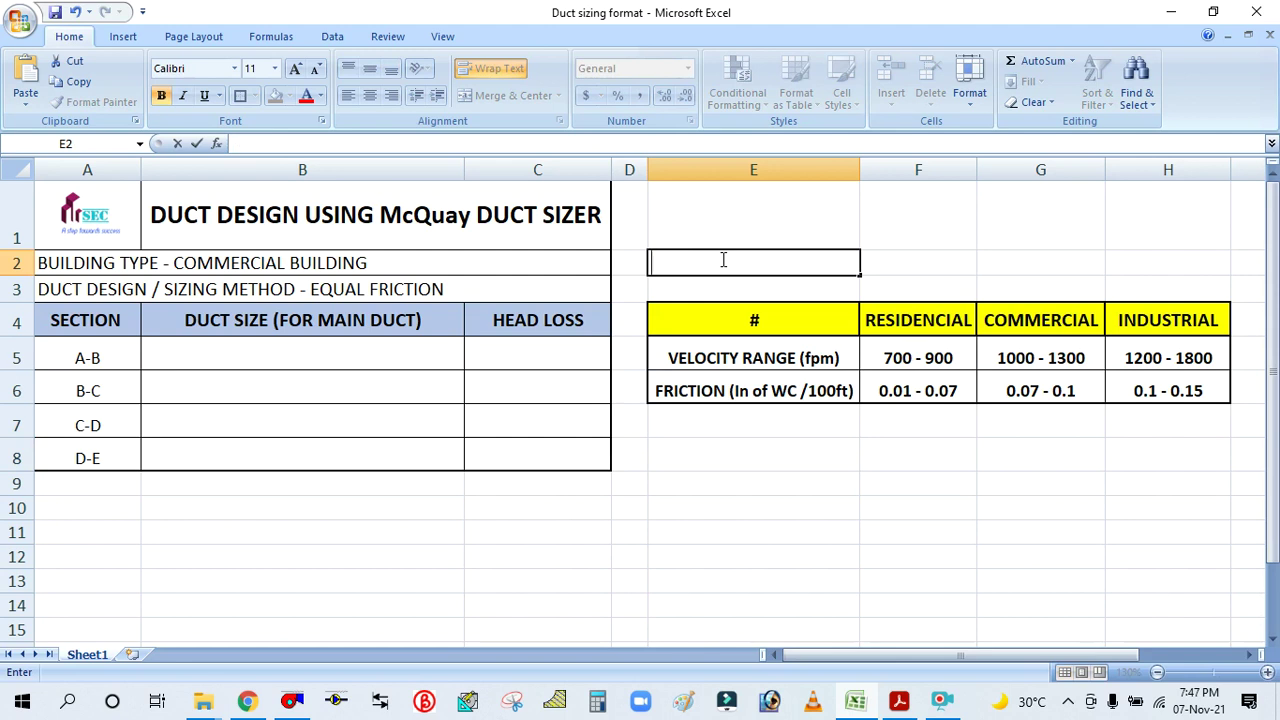
{"action": "type", "text": "DUCT HEIGHT"}
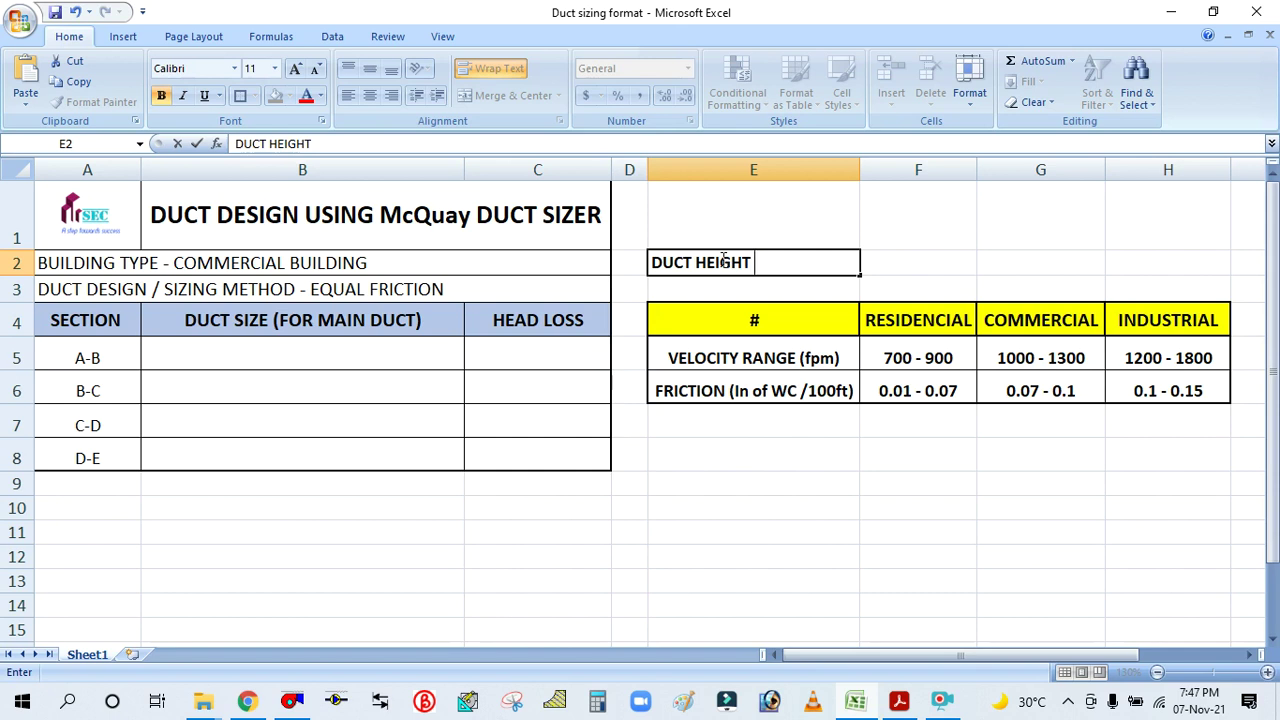
{"action": "type", "text": " = 14"}
{"action": "type", "text": "16"}
{"action": "type", "text": "\""}
{"action": "type", "text": " ("}
{"action": "type", "text": "aSSU"}
{"action": "key", "text": "BackSpace"}
{"action": "key", "text": "BackSpace"}
{"action": "key", "text": "BackSpace"}
{"action": "type", "text": "ASSUM"}
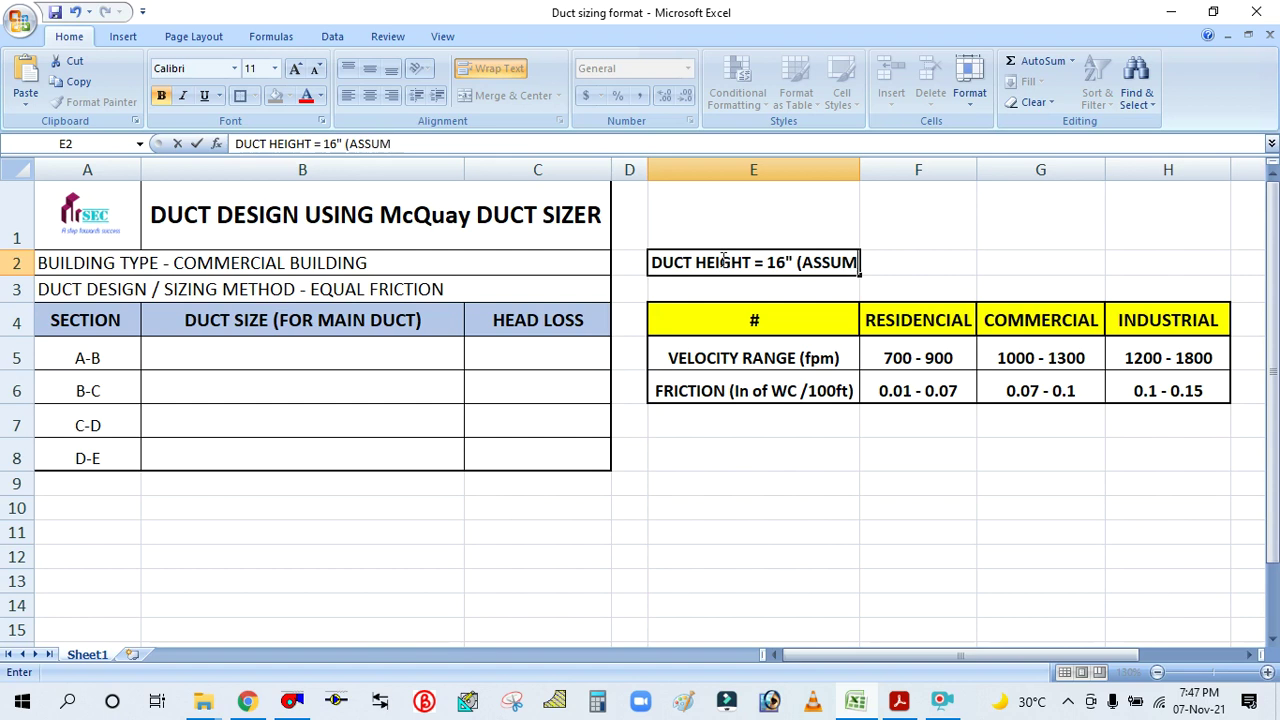
{"action": "type", "text": "E)"}
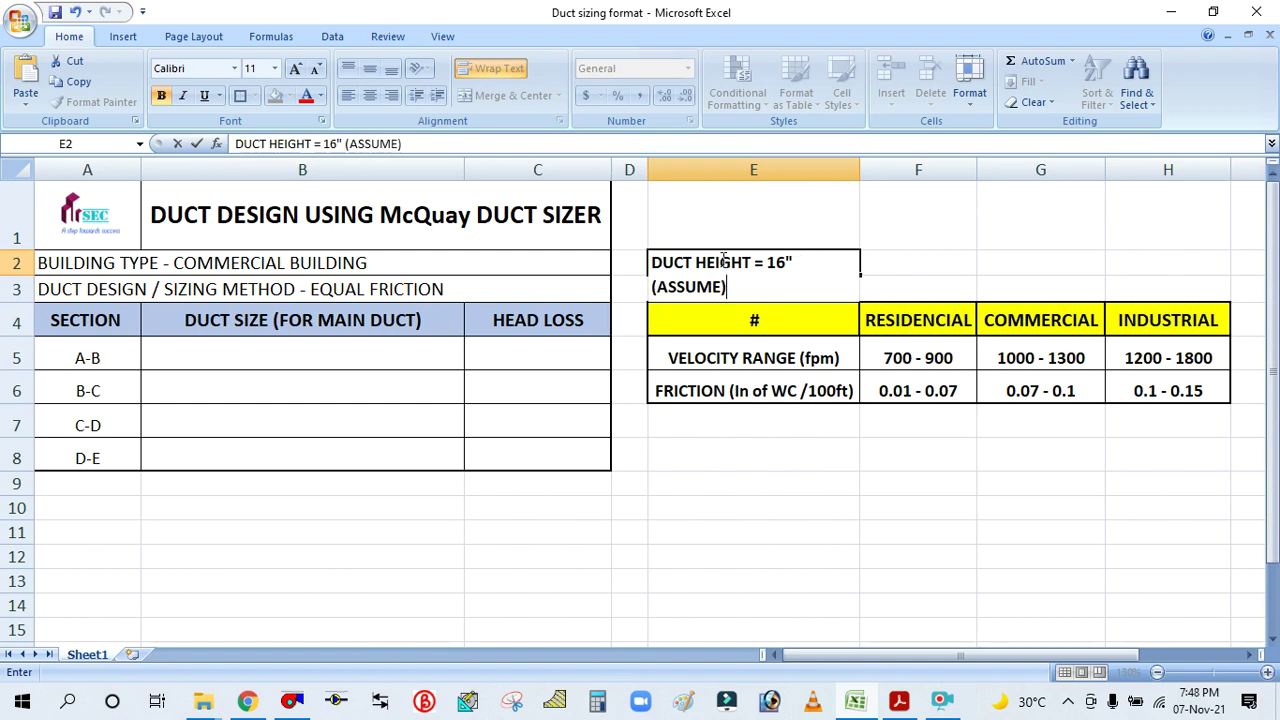
{"action": "left_click", "coordinate": [792, 481]}
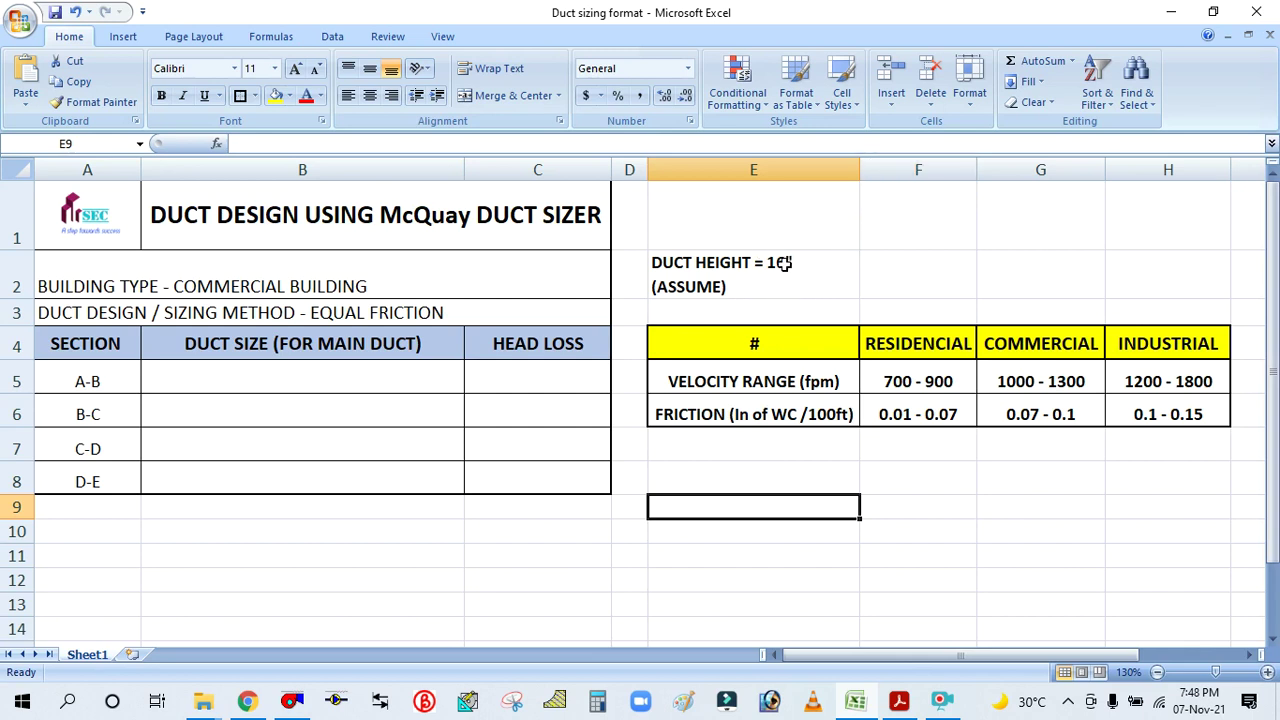
Merge cells E2 and F2 for the duct height note and left-align its text
{"action": "left_click_drag", "start_coordinate": [785, 264], "coordinate": [869, 266]}
{"action": "left_click", "coordinate": [533, 104]}
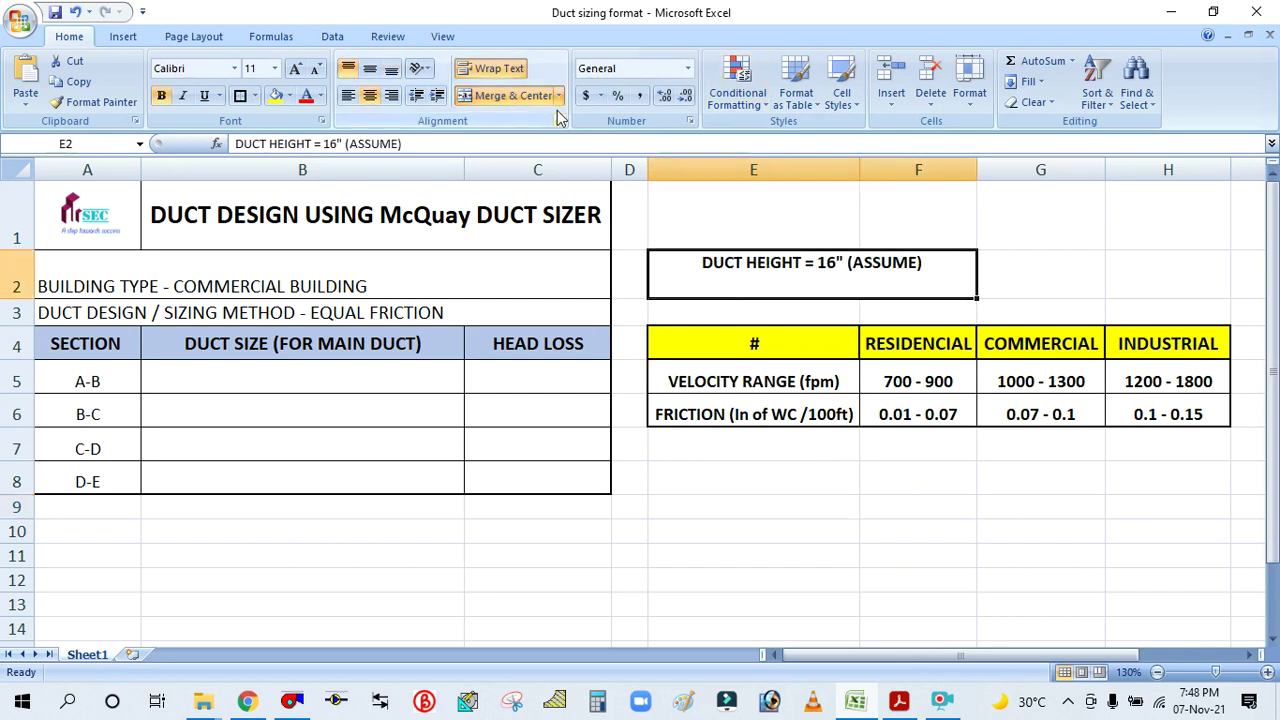
{"action": "left_click", "coordinate": [347, 95]}
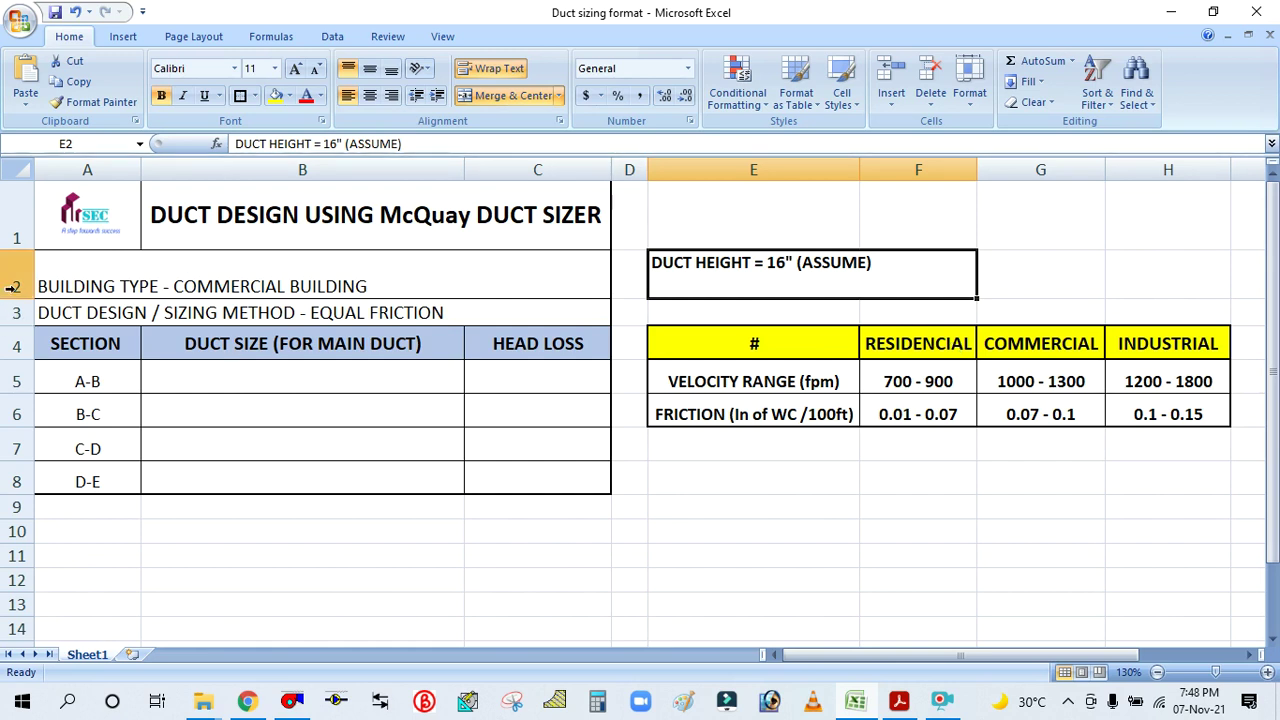
Reduce the height of row 2 to fit its text, and check the duct arrangement layout PDF
{"action": "left_click_drag", "start_coordinate": [16, 298], "coordinate": [17, 277]}
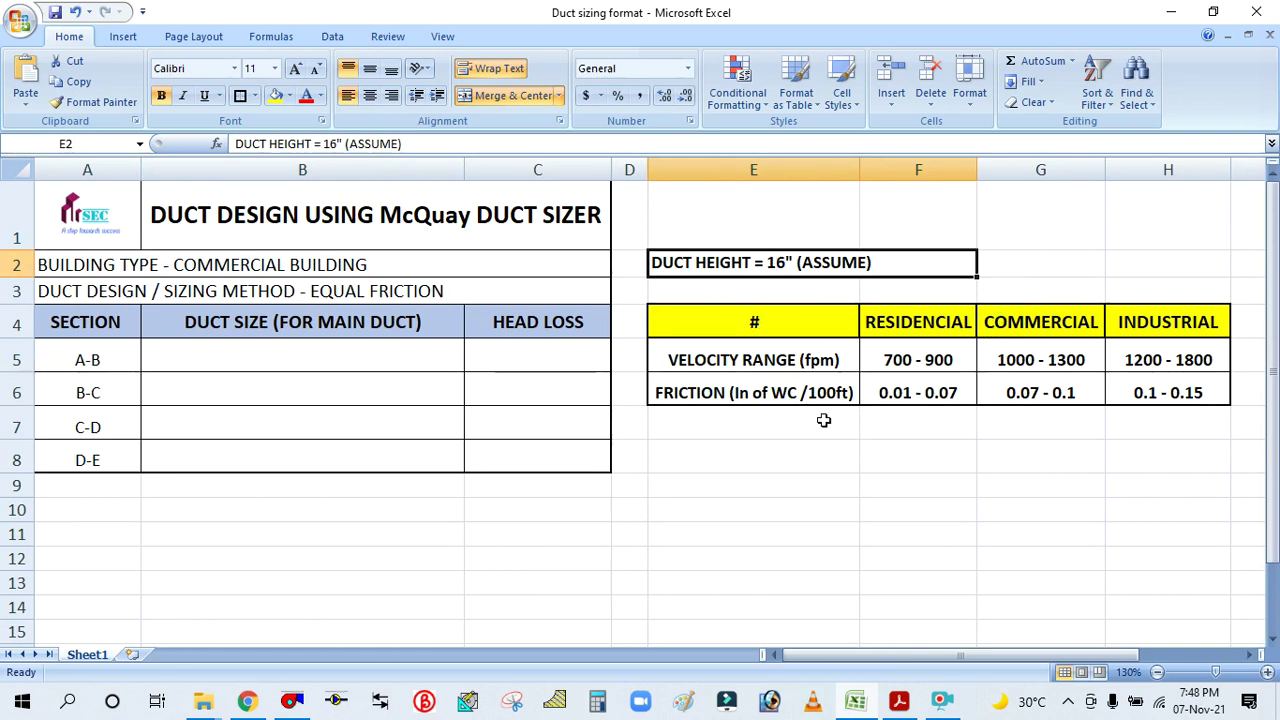
{"action": "left_click", "coordinate": [898, 700]}
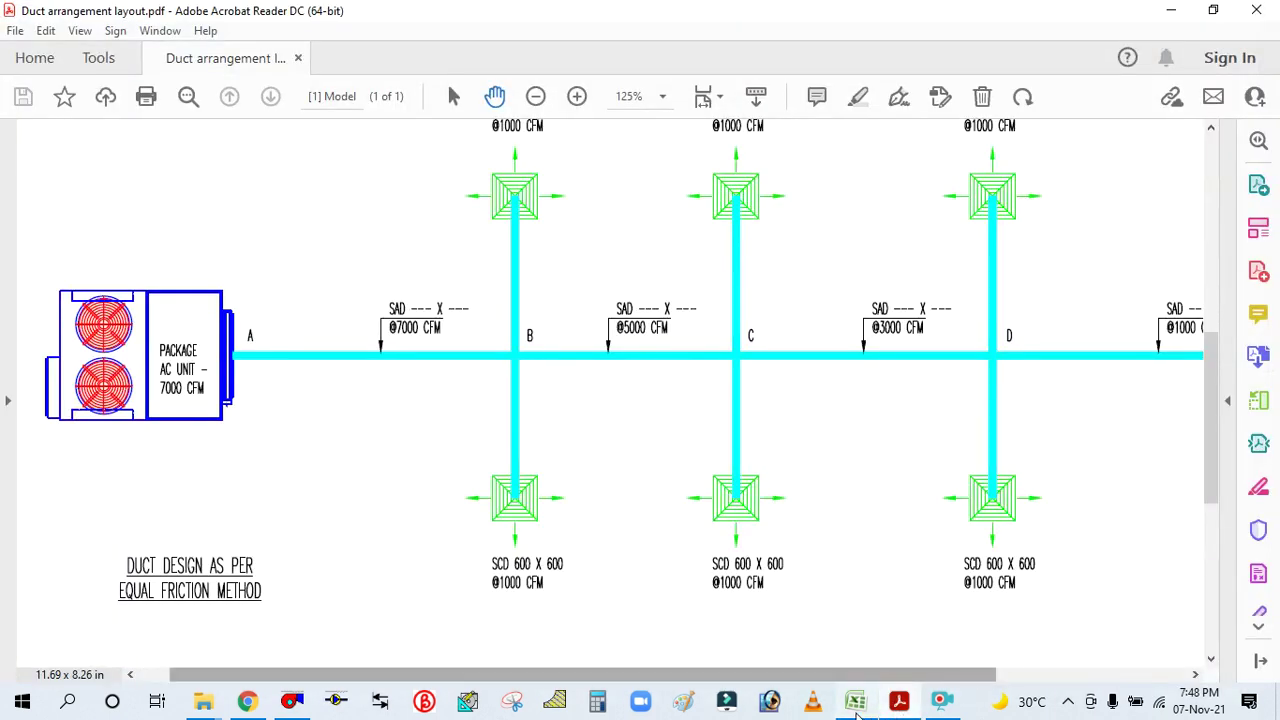
{"action": "left_click", "coordinate": [898, 704]}
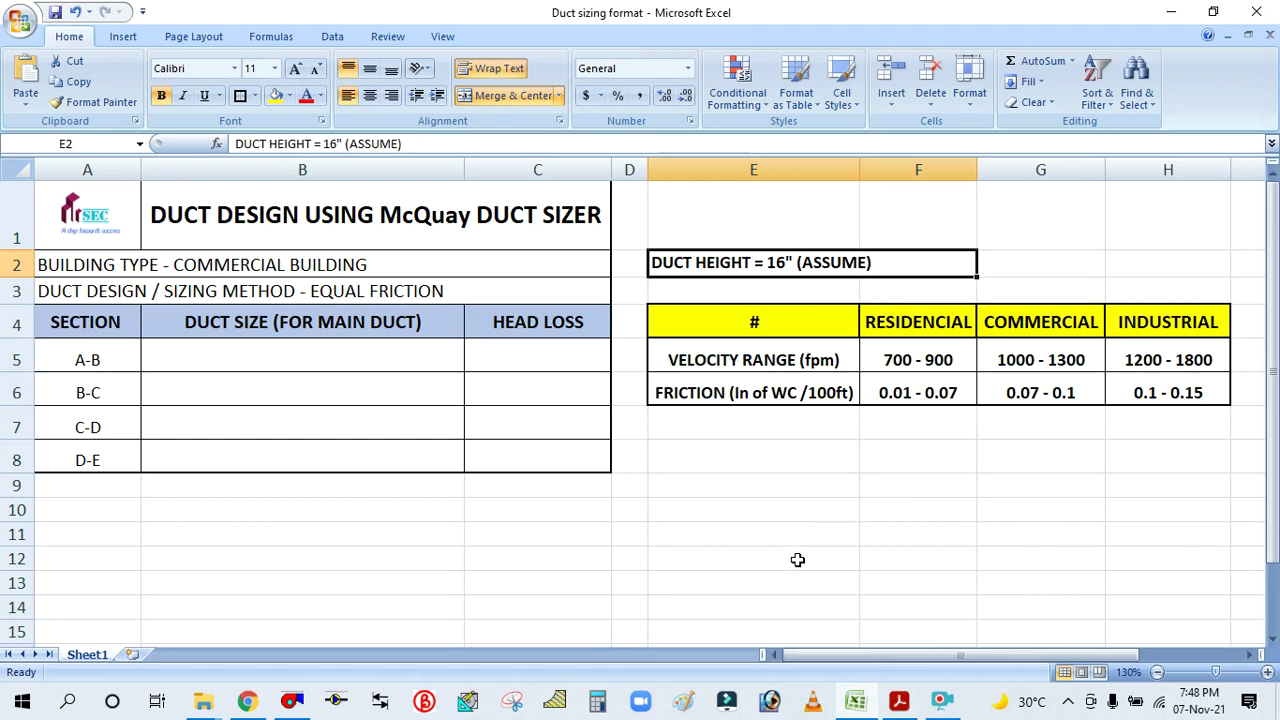
Calculate 3.28 × 12 in Calculator to convert one metre to inches, and put the calculator away
{"action": "left_click", "coordinate": [599, 702]}
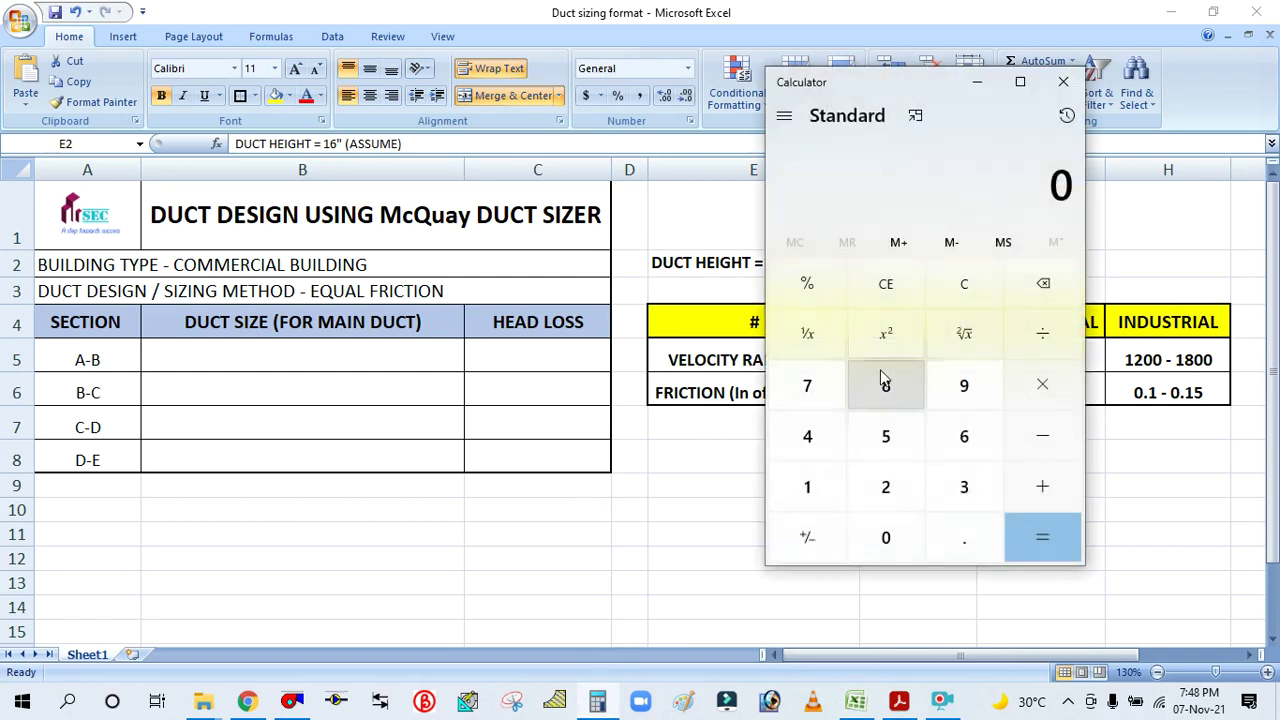
{"action": "left_click", "coordinate": [975, 489]}
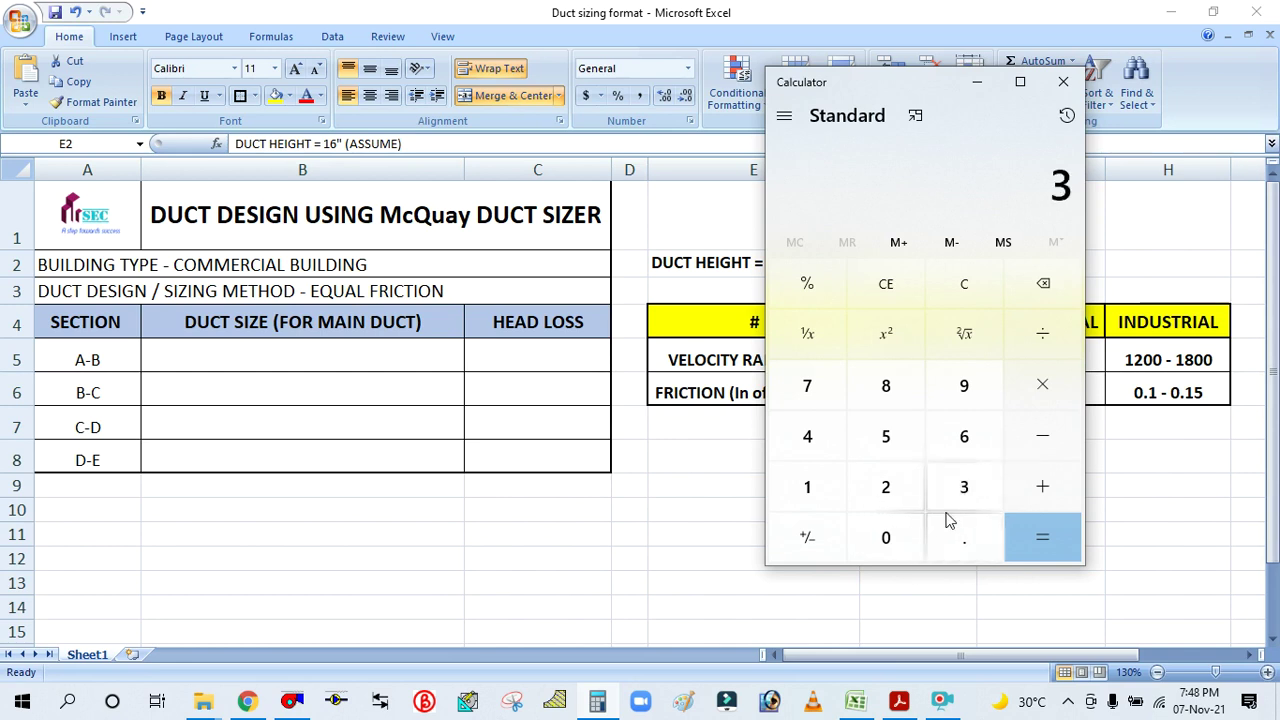
{"action": "left_click", "coordinate": [960, 537]}
{"action": "left_click", "coordinate": [885, 488]}
{"action": "left_click", "coordinate": [885, 386]}
{"action": "left_click", "coordinate": [1032, 390]}
{"action": "left_click", "coordinate": [808, 486]}
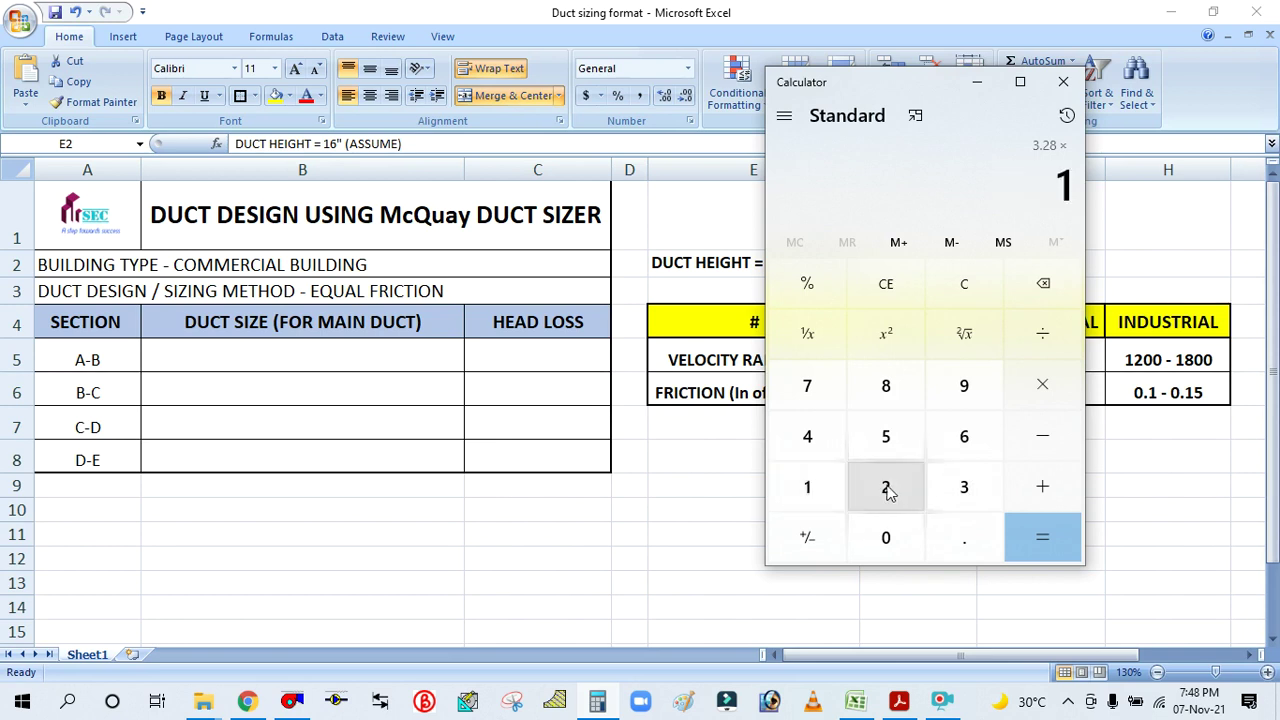
{"action": "left_click", "coordinate": [889, 486]}
{"action": "left_click", "coordinate": [1016, 533]}
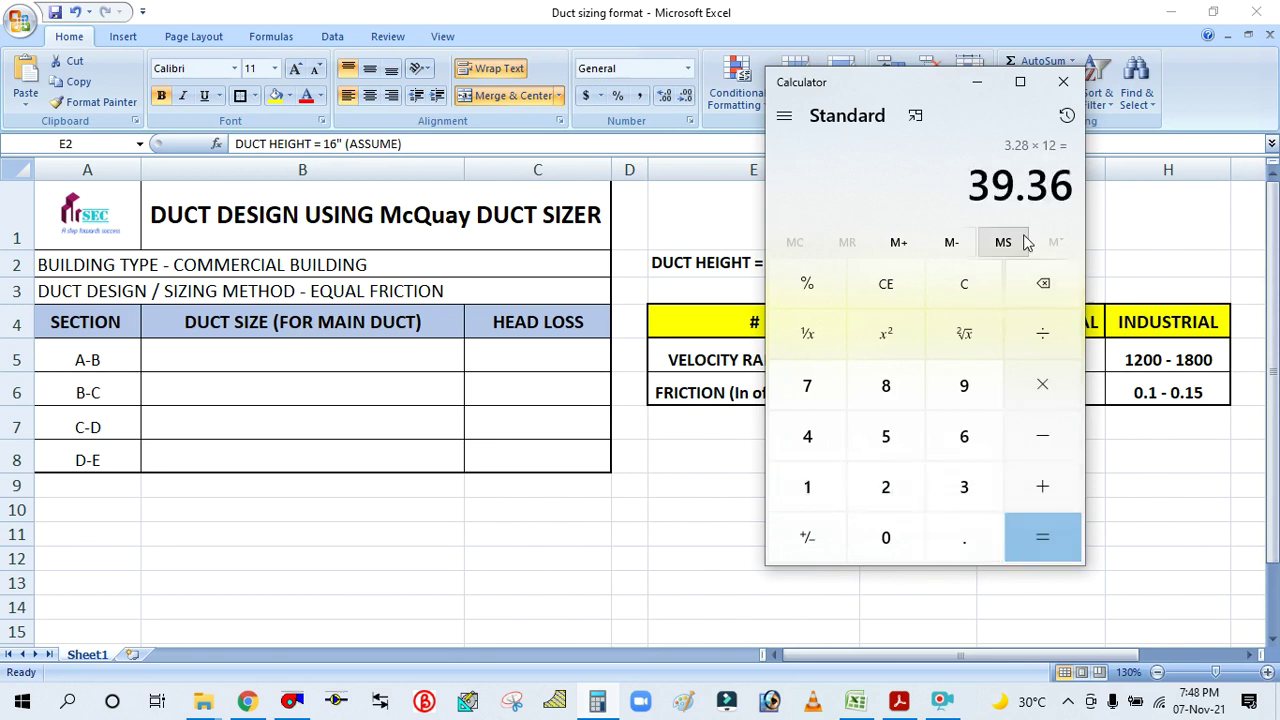
{"action": "left_click", "coordinate": [977, 82]}
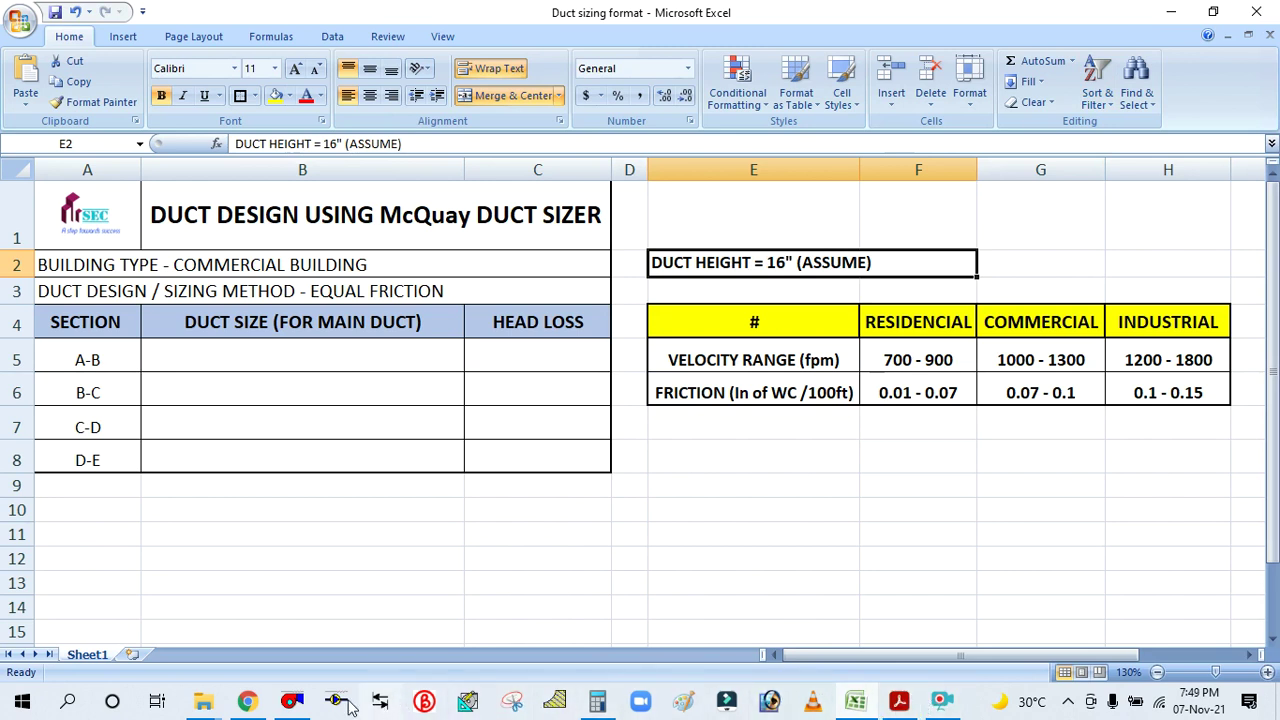
Switch via DuctSizer to the duct layout PDF and examine the package AC unit's airflow and the duct run starting at A
{"action": "left_click", "coordinate": [291, 701]}
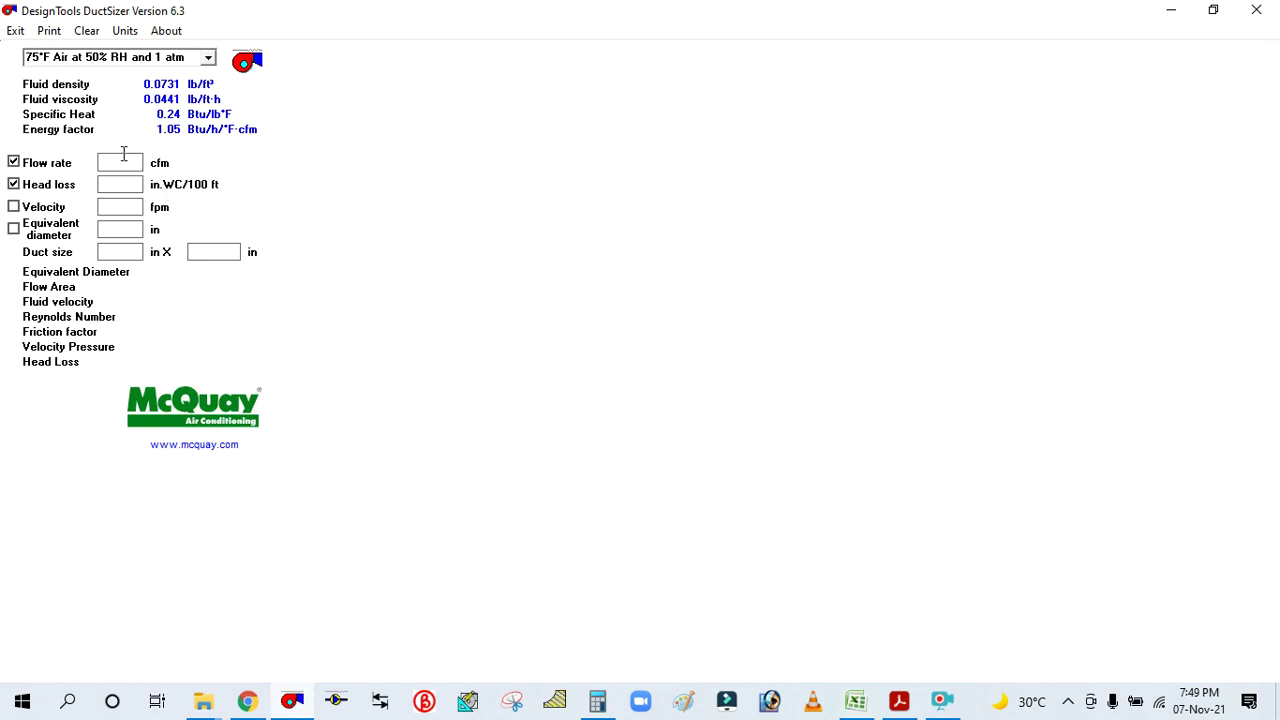
{"action": "left_click", "coordinate": [898, 701]}
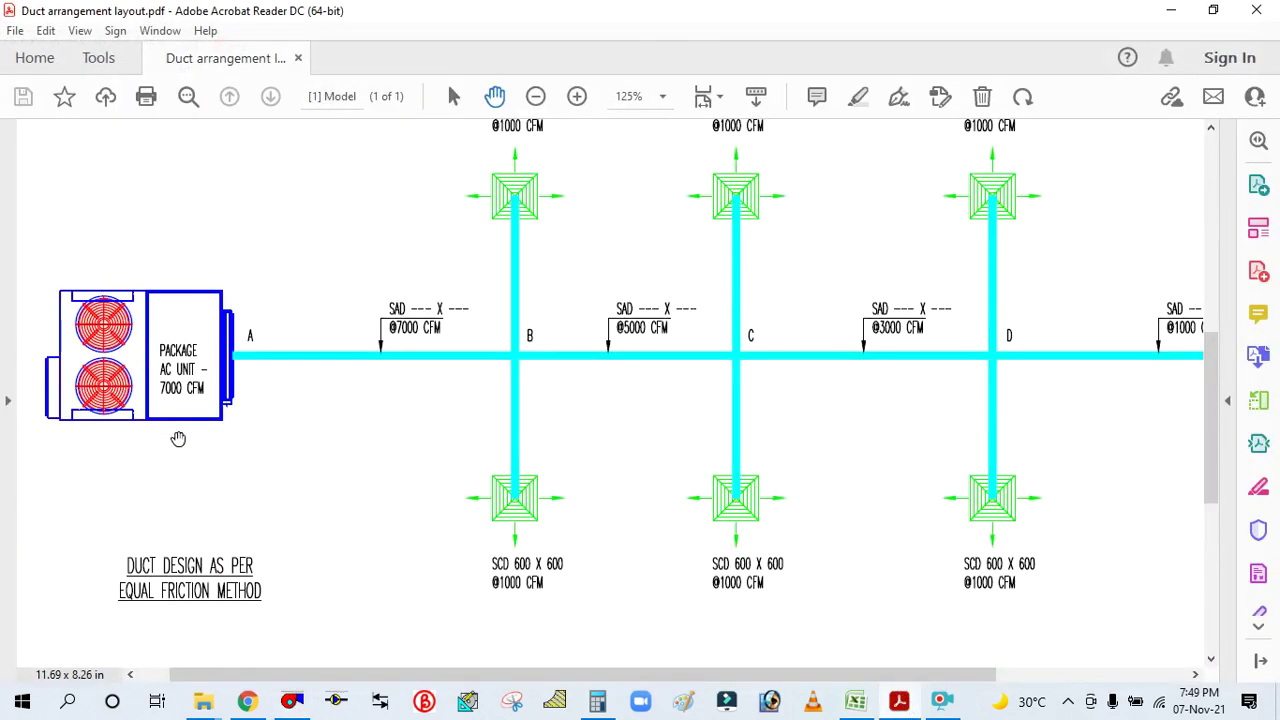
{"action": "scroll", "coordinate": [176, 425], "scroll_direction": "up", "scroll_amount": 2}
{"action": "left_click_drag", "start_coordinate": [176, 425], "coordinate": [356, 453]}
{"action": "scroll", "coordinate": [307, 410], "scroll_direction": "up", "scroll_amount": 2}
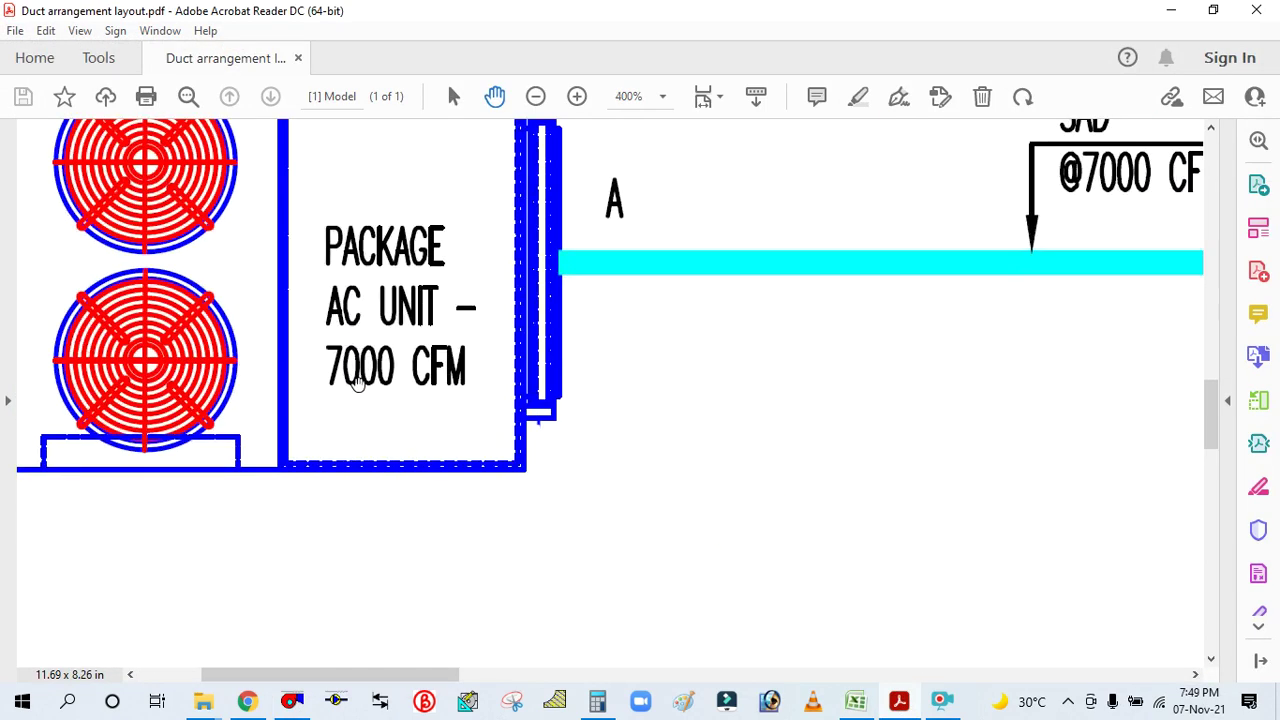
{"action": "scroll", "coordinate": [420, 457], "scroll_direction": "down", "scroll_amount": 1}
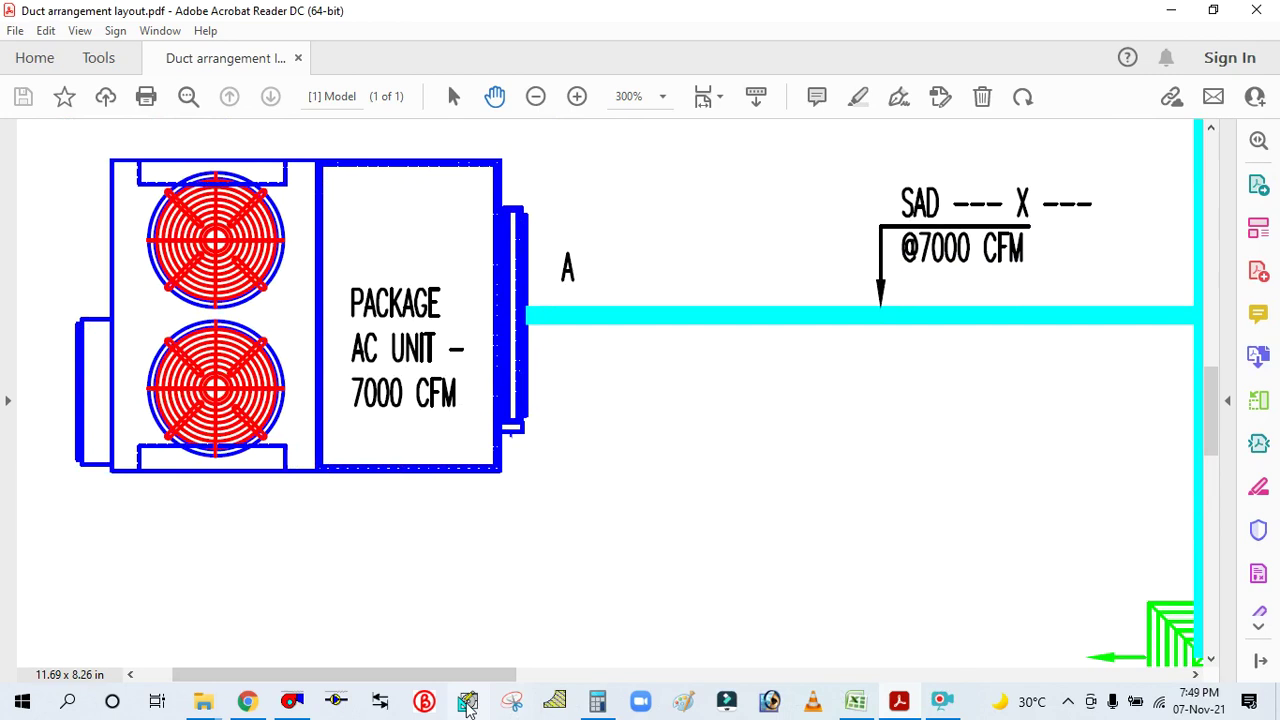
In DuctSizer, enter a flow rate of 7000 cfm, a head loss of 0.08 in.WC/100 ft and a first duct dimension of 16 in
{"action": "left_click", "coordinate": [291, 702]}
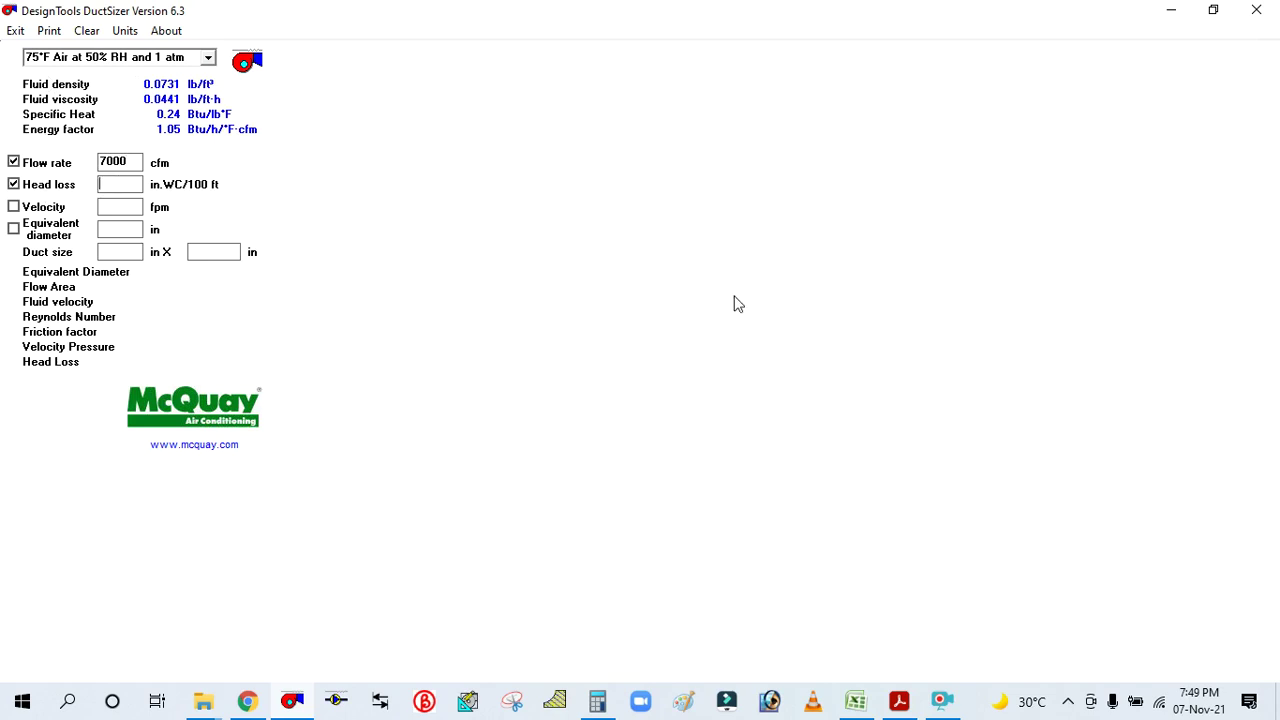
{"action": "type", "text": "0.08"}
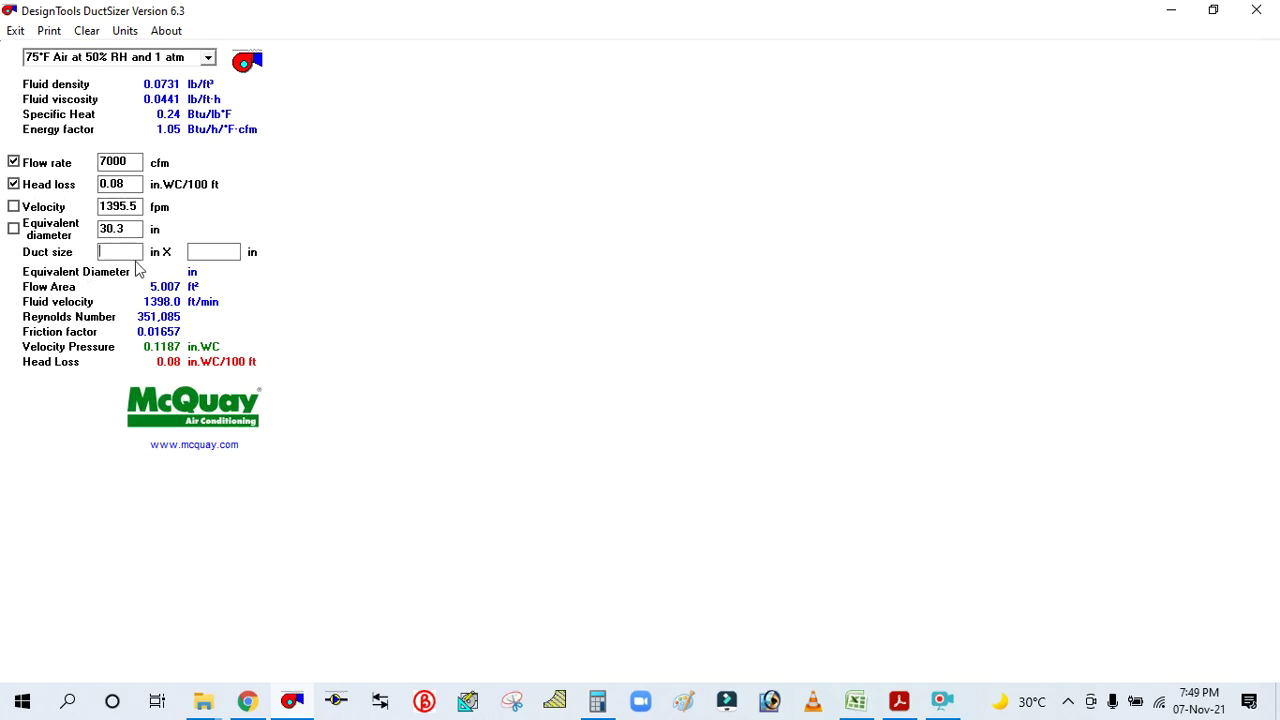
{"action": "type", "text": "1"}
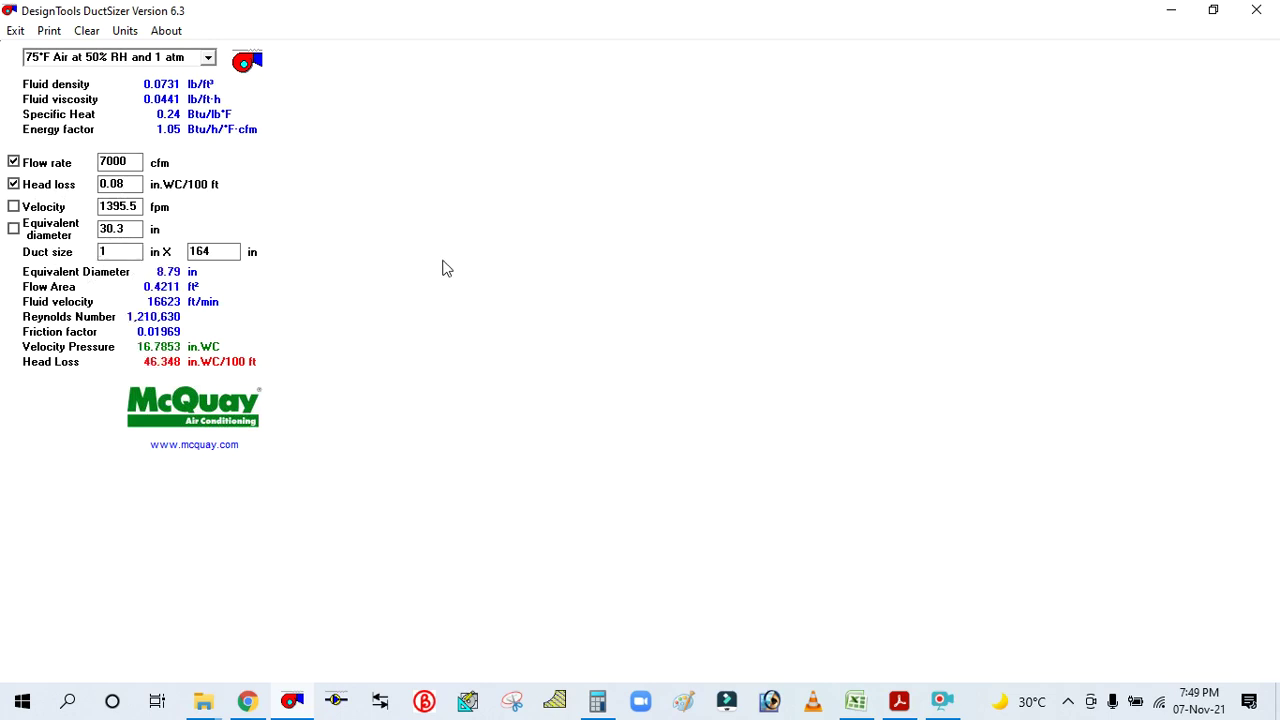
{"action": "type", "text": "6"}
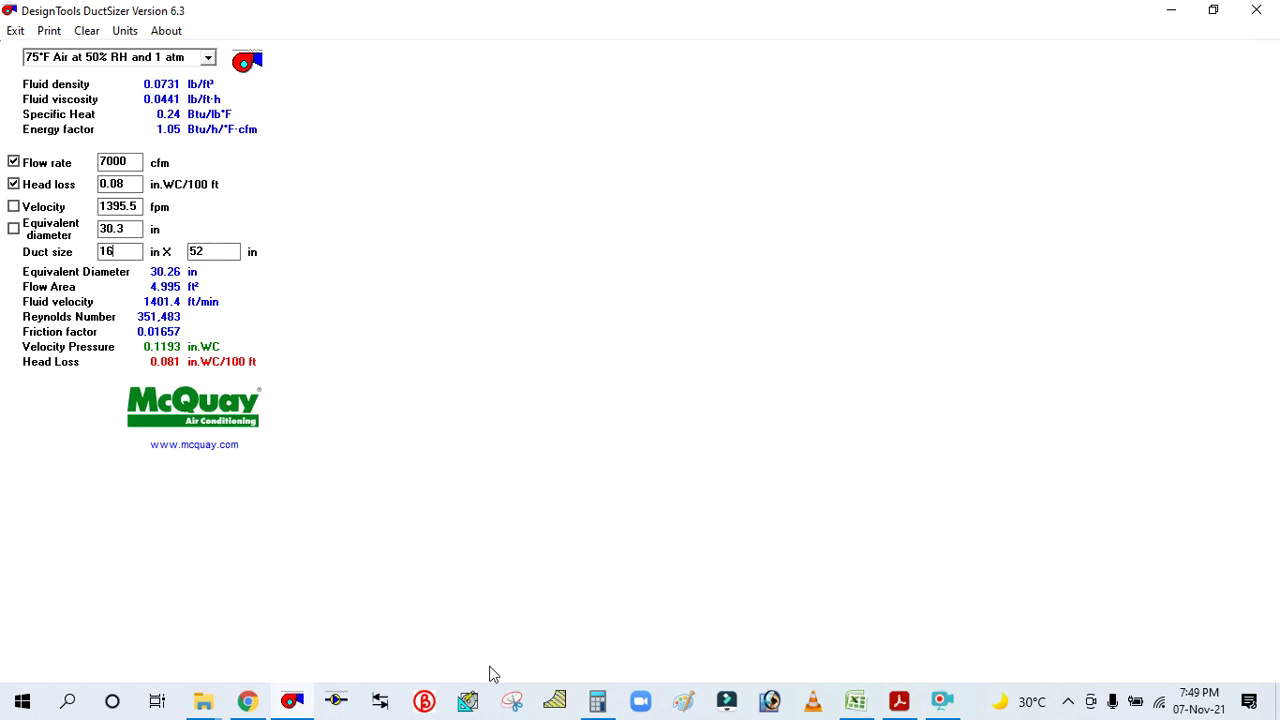
Calculate the duct's width-to-height ratio, 52 ÷ 16, in Calculator, clear the result and put the calculator away
{"action": "left_click", "coordinate": [597, 700]}
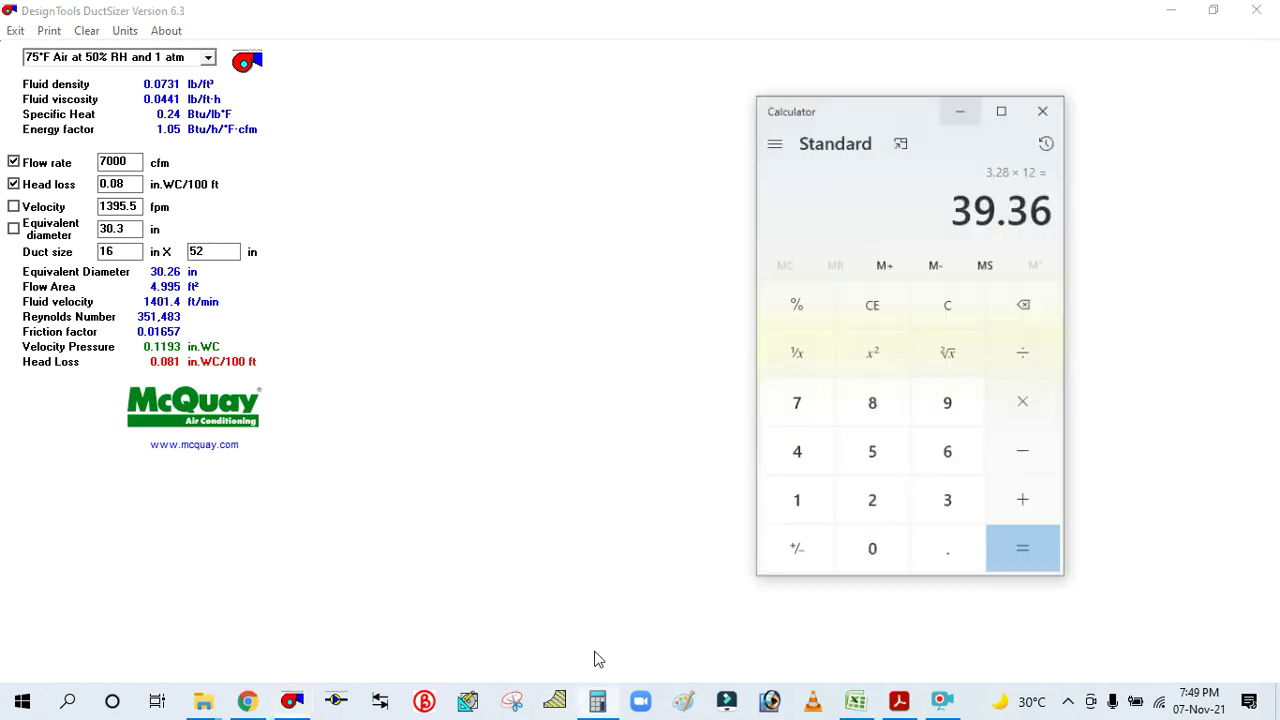
{"action": "left_click", "coordinate": [962, 286]}
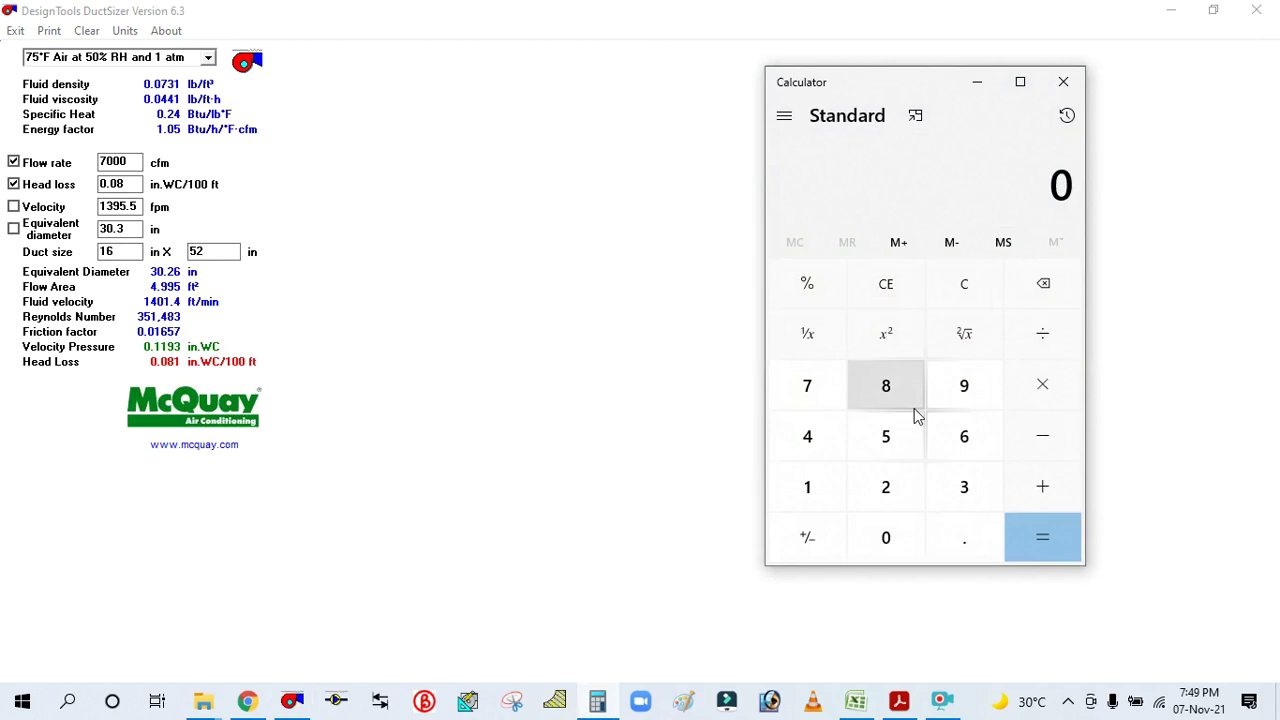
{"action": "left_click", "coordinate": [886, 436]}
{"action": "left_click", "coordinate": [882, 495]}
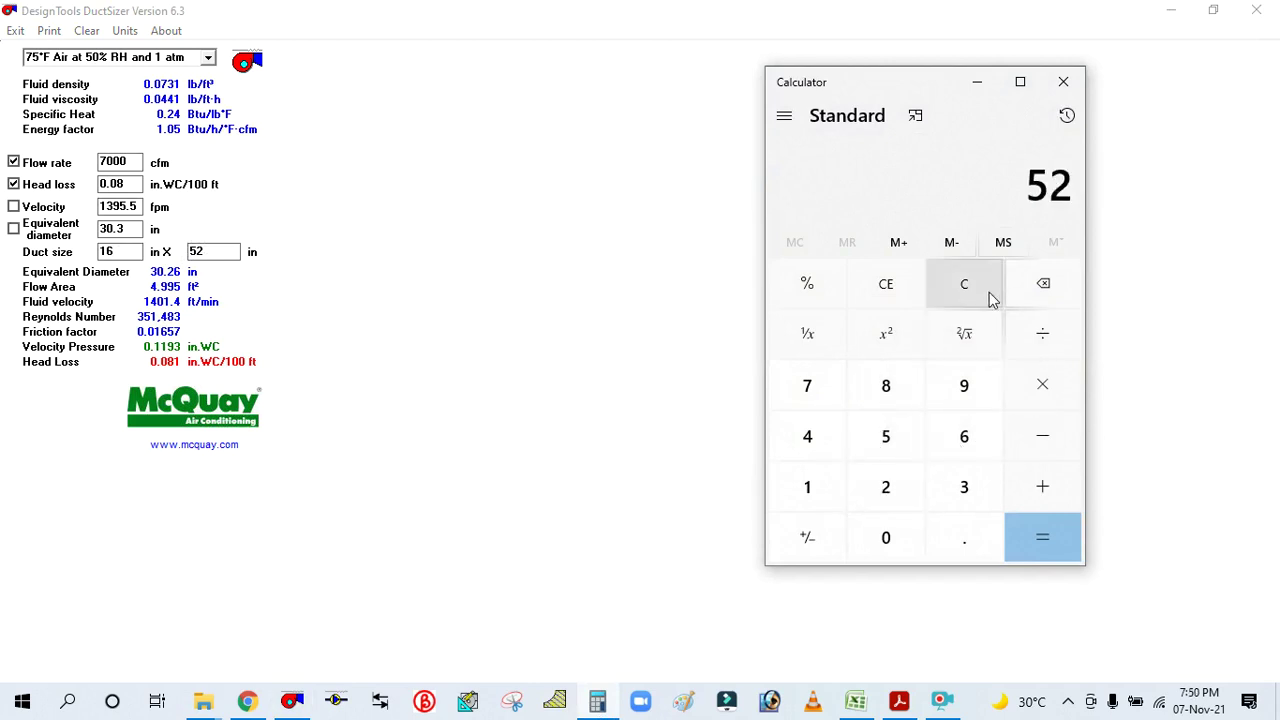
{"action": "left_click", "coordinate": [1042, 333]}
{"action": "left_click", "coordinate": [807, 490]}
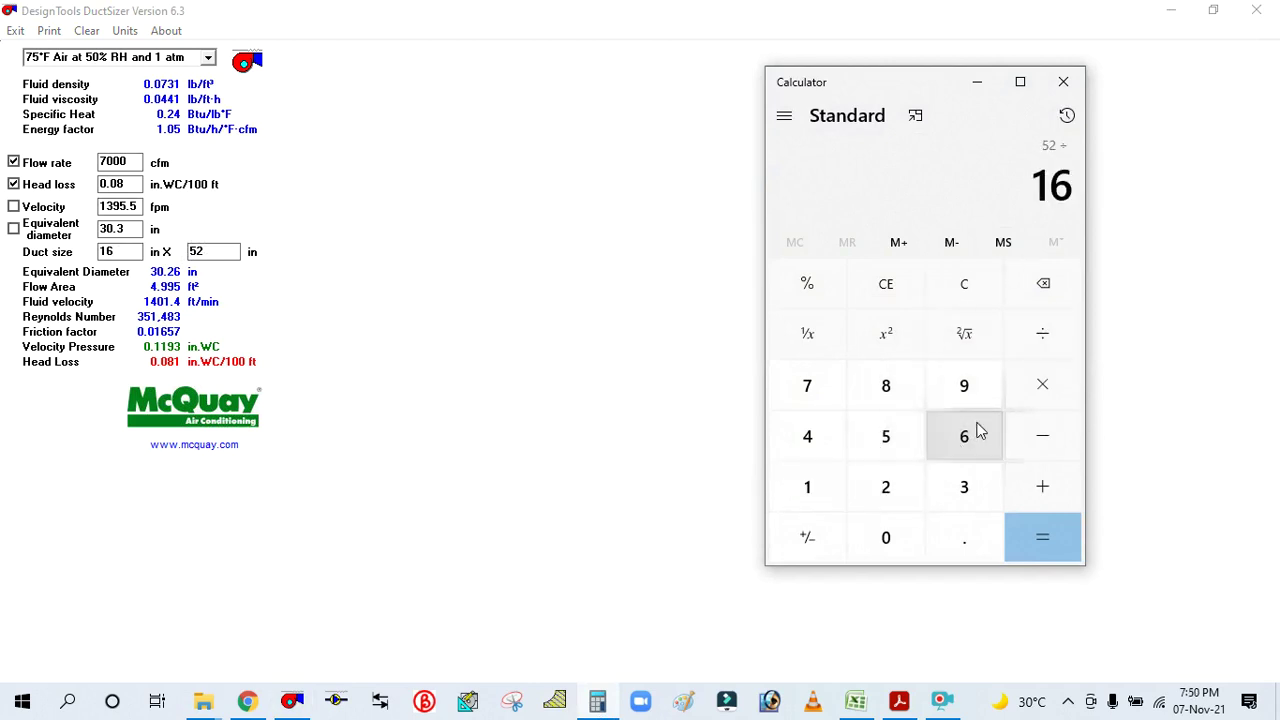
{"action": "left_click", "coordinate": [972, 432]}
{"action": "left_click", "coordinate": [1040, 537]}
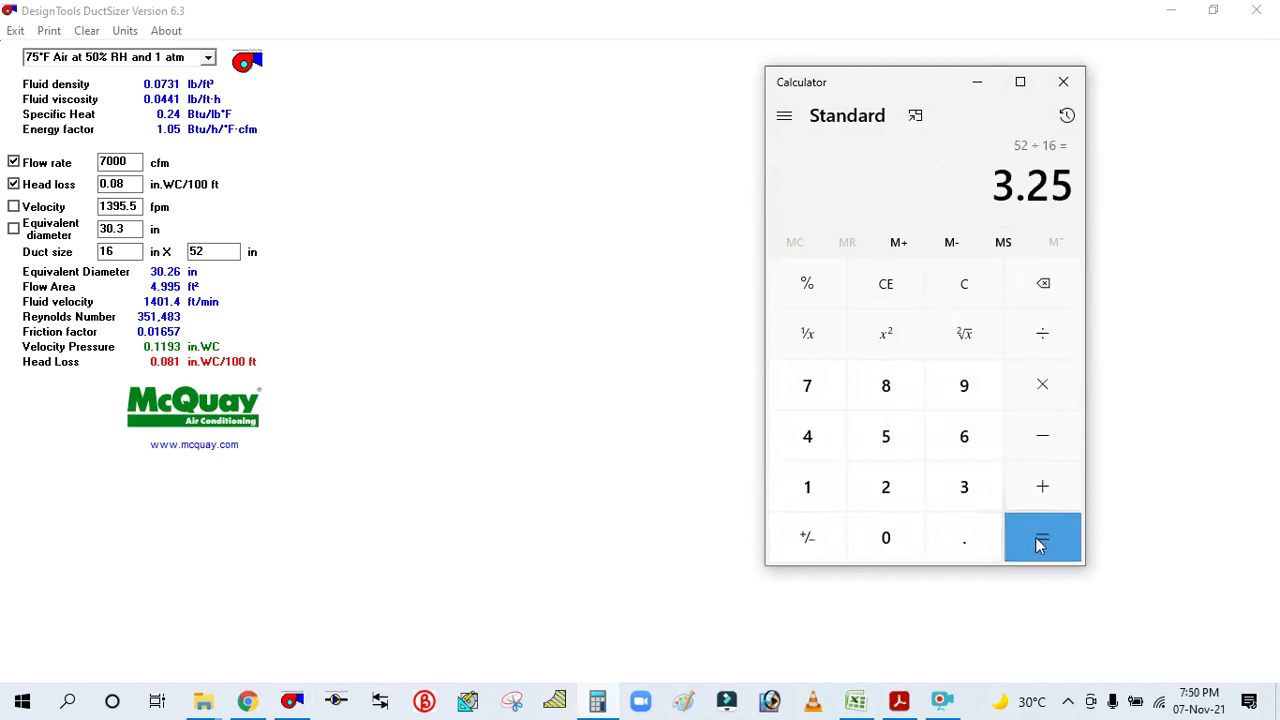
{"action": "left_click", "coordinate": [990, 287]}
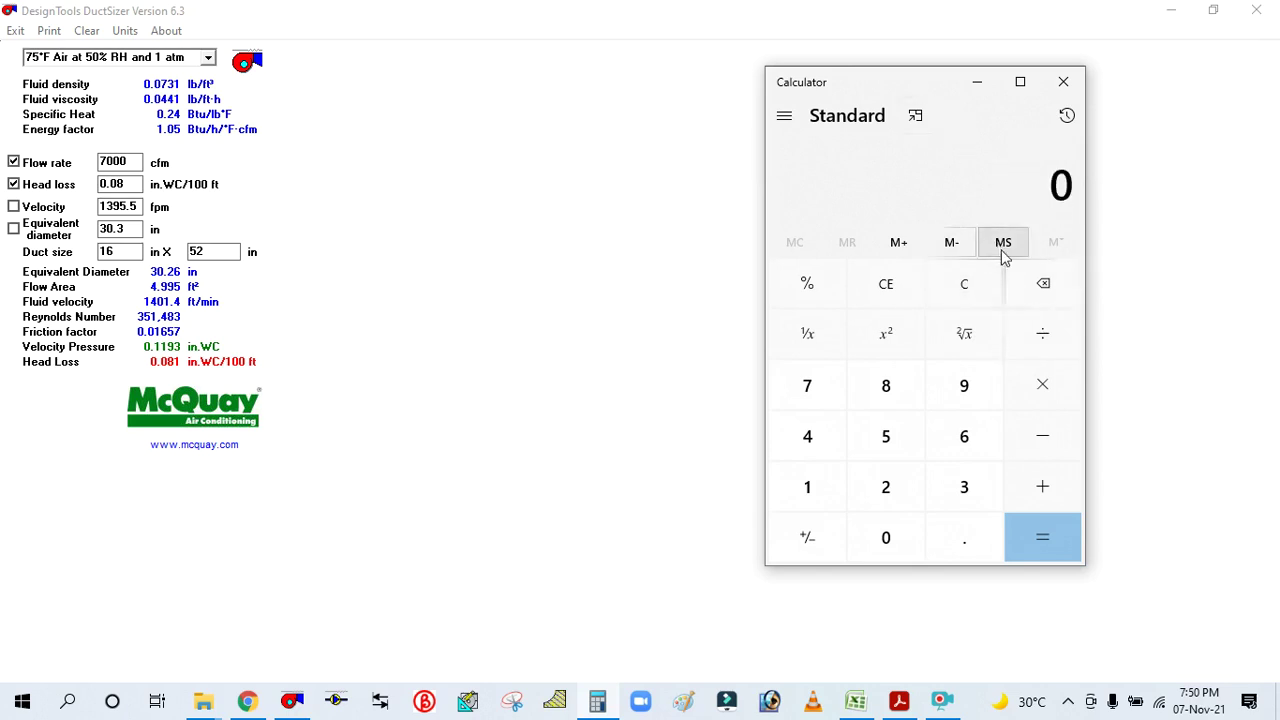
{"action": "left_click", "coordinate": [976, 84]}
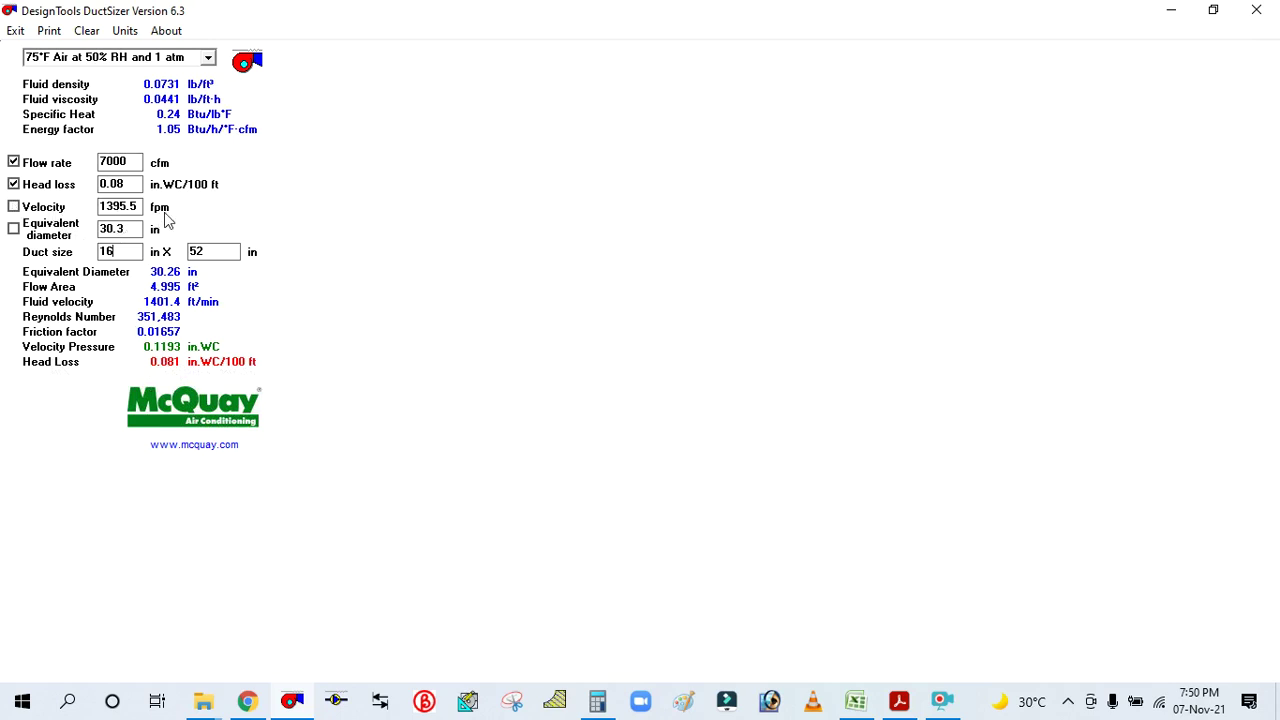
Switch to the Excel duct sizing sheet and set the commercial velocity range in G5 to 1000 - 1500
{"action": "left_click", "coordinate": [855, 701]}
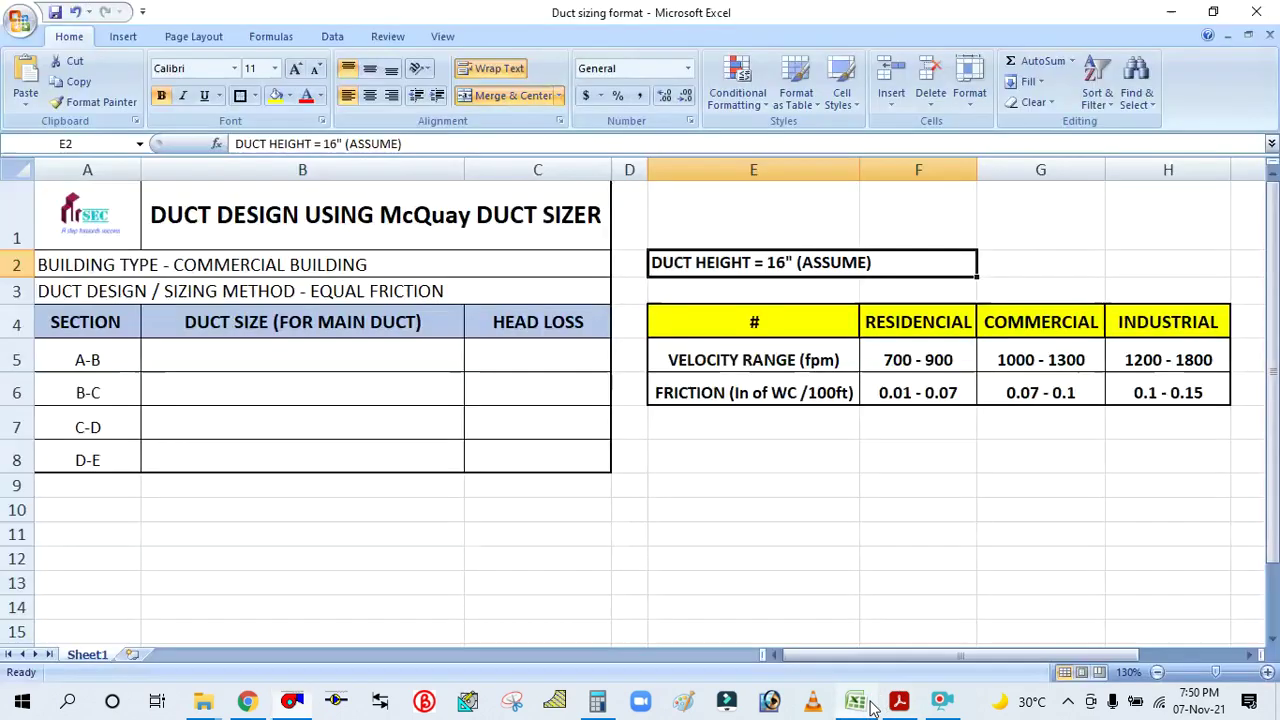
{"action": "left_click", "coordinate": [1030, 362]}
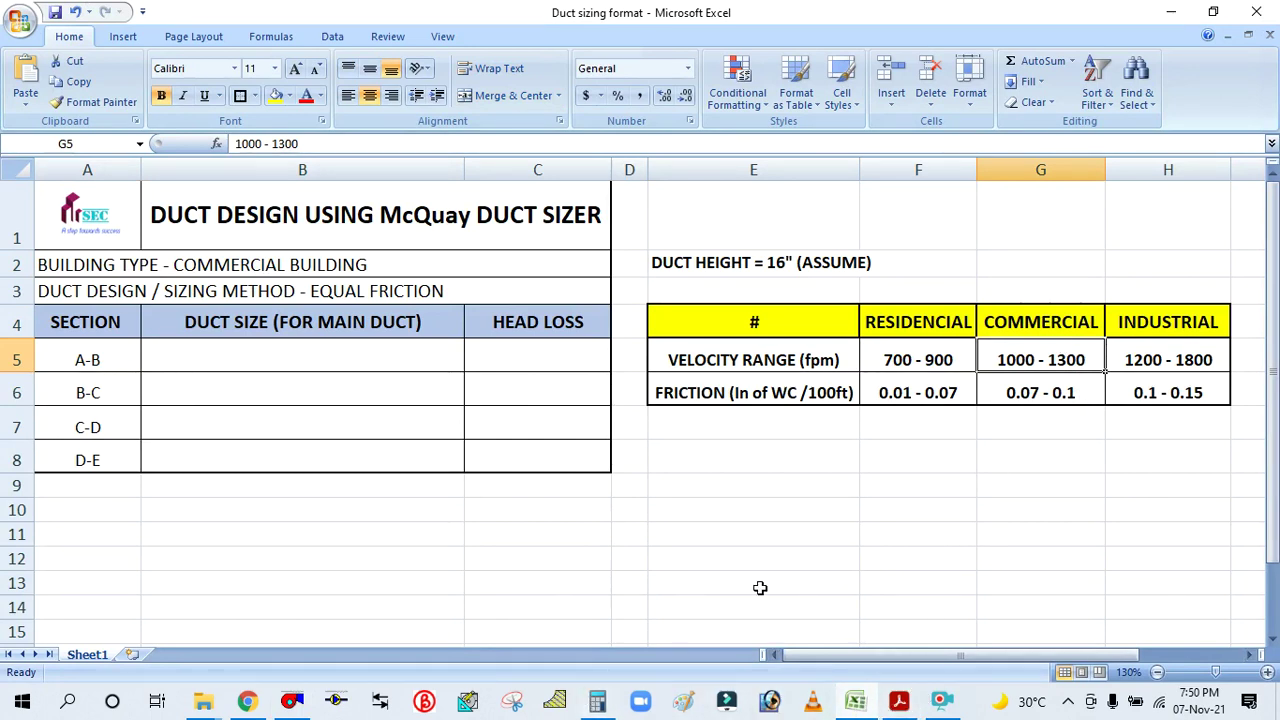
{"action": "double_click", "coordinate": [1092, 360]}
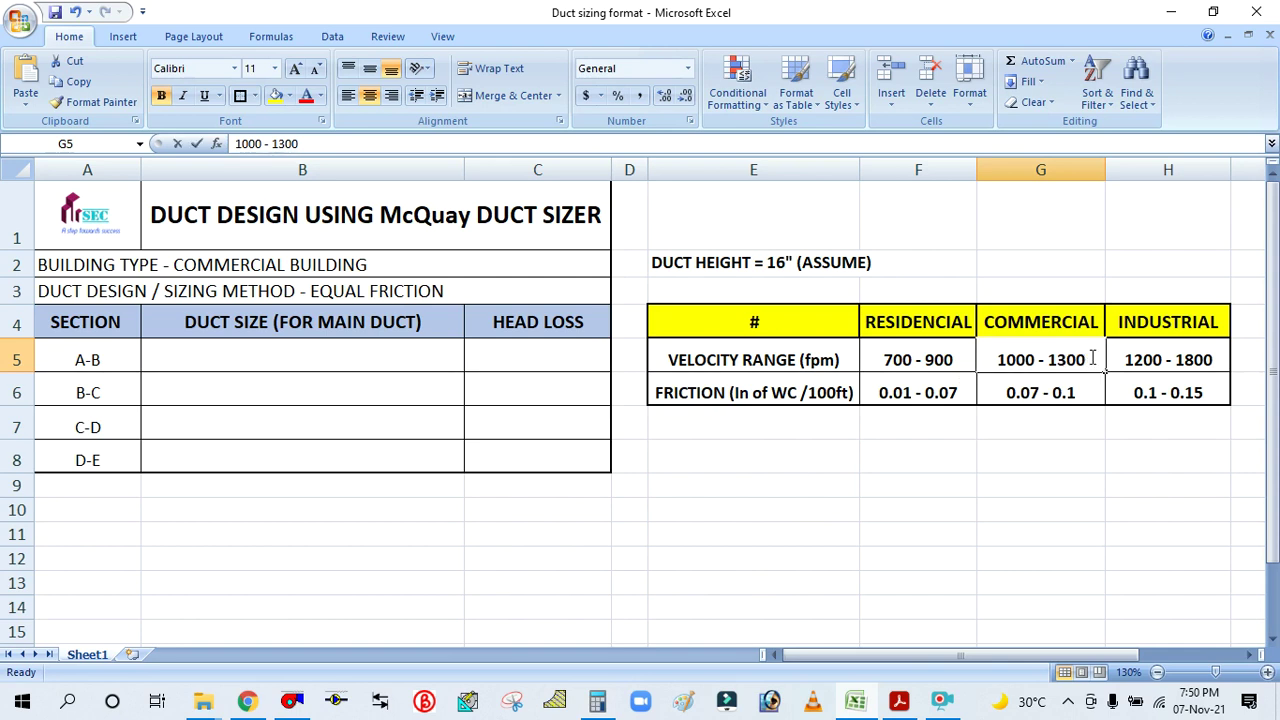
{"action": "key", "text": "BackSpace"}
{"action": "key", "text": "BackSpace"}
{"action": "key", "text": "BackSpace"}
{"action": "key", "text": "BackSpace"}
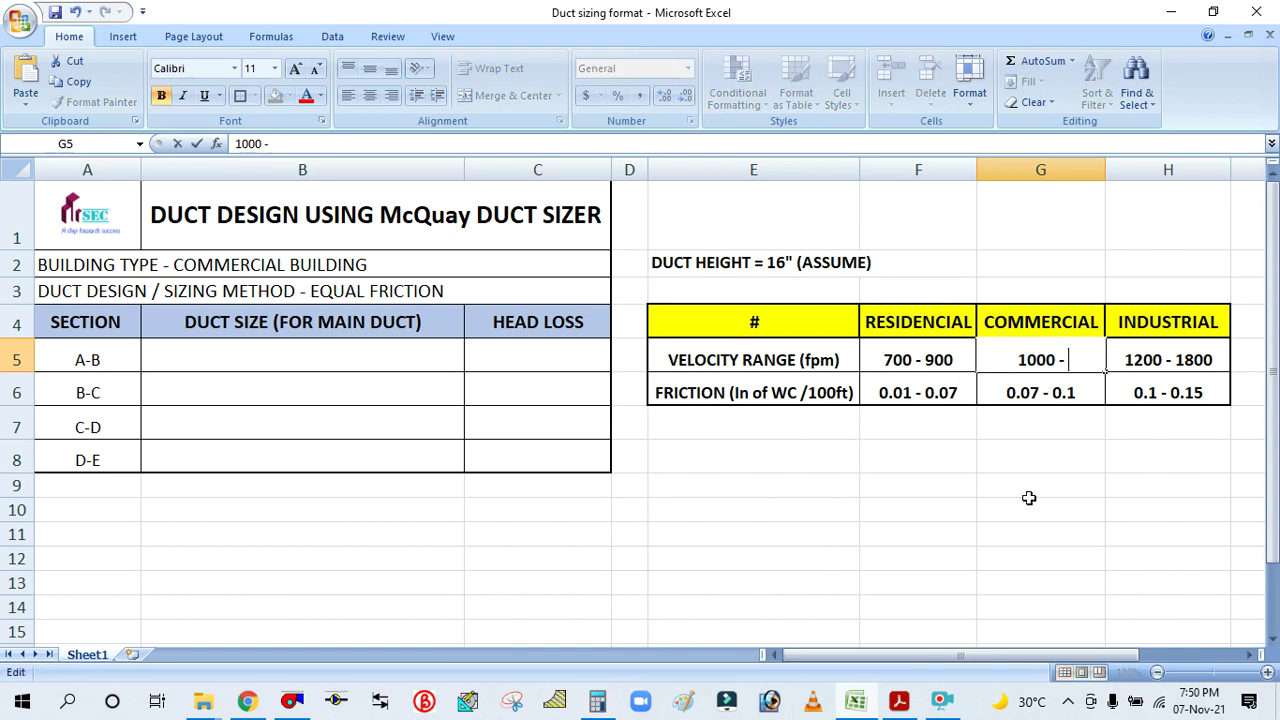
{"action": "type", "text": "1500"}
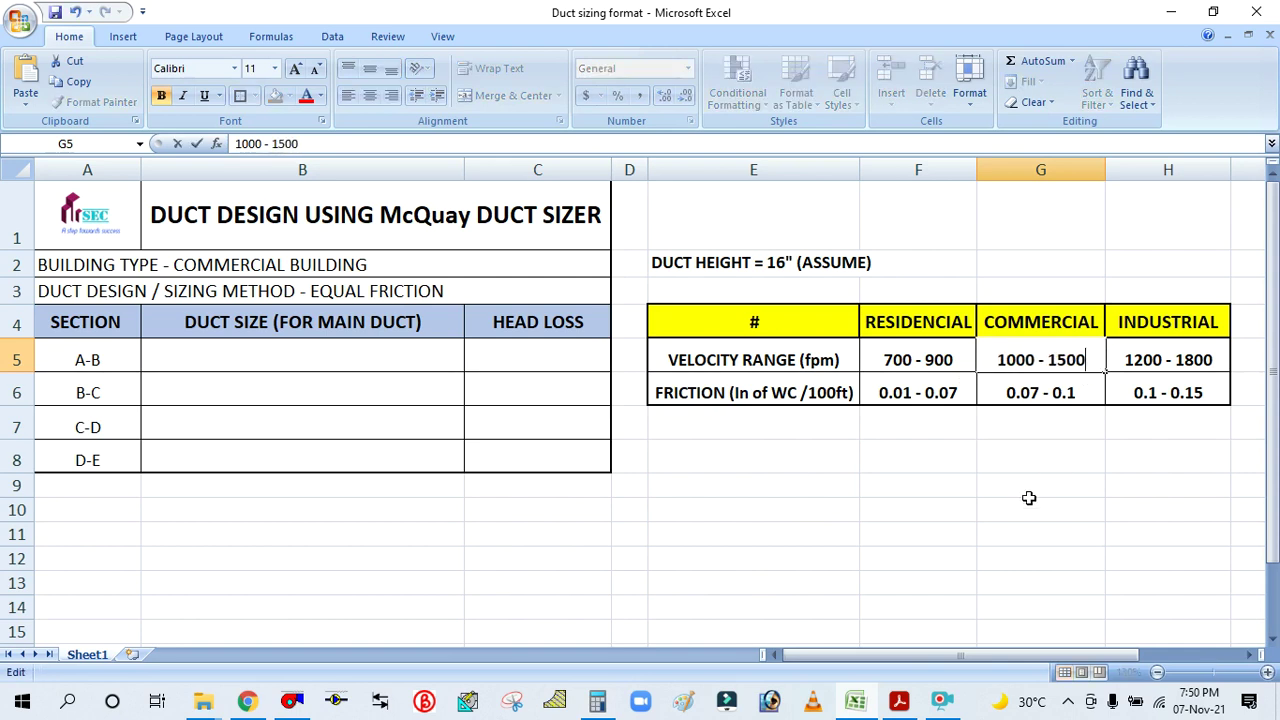
{"action": "left_click", "coordinate": [1029, 498]}
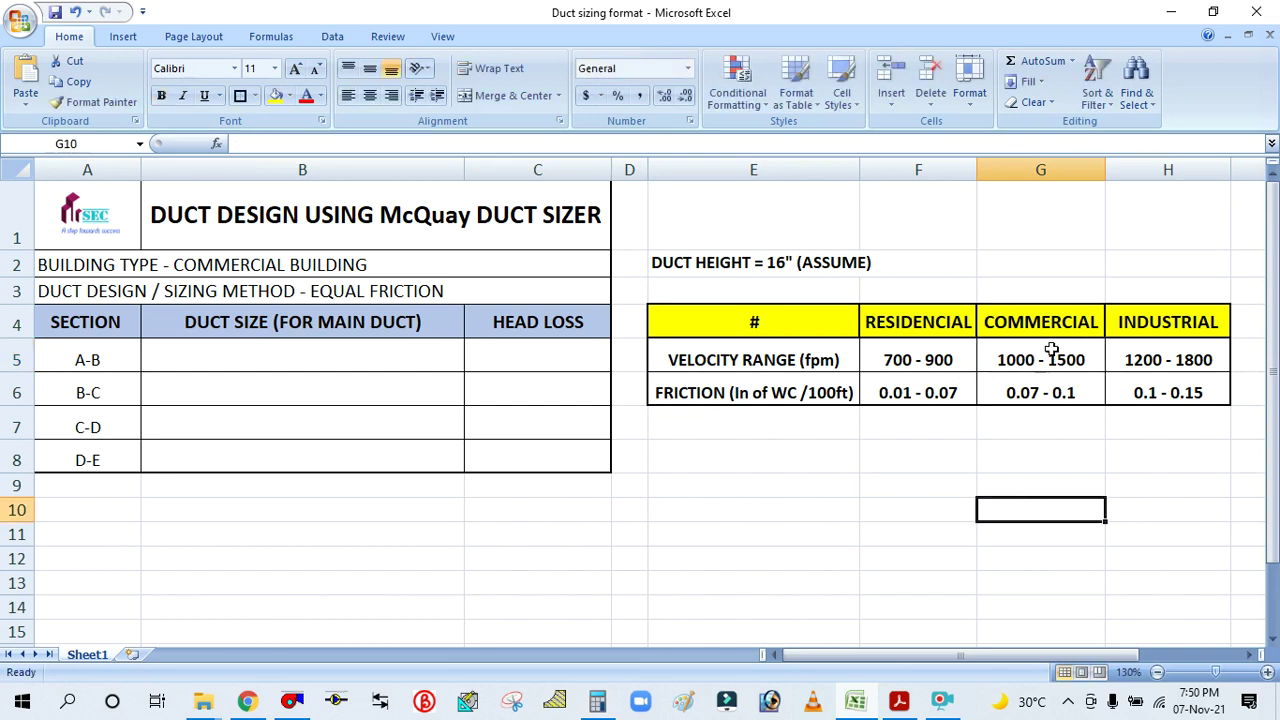
Review the industrial velocity range, the DuctSizer results and section A-B in the layout PDF, and return to the Excel sheet
{"action": "left_click", "coordinate": [1168, 357]}
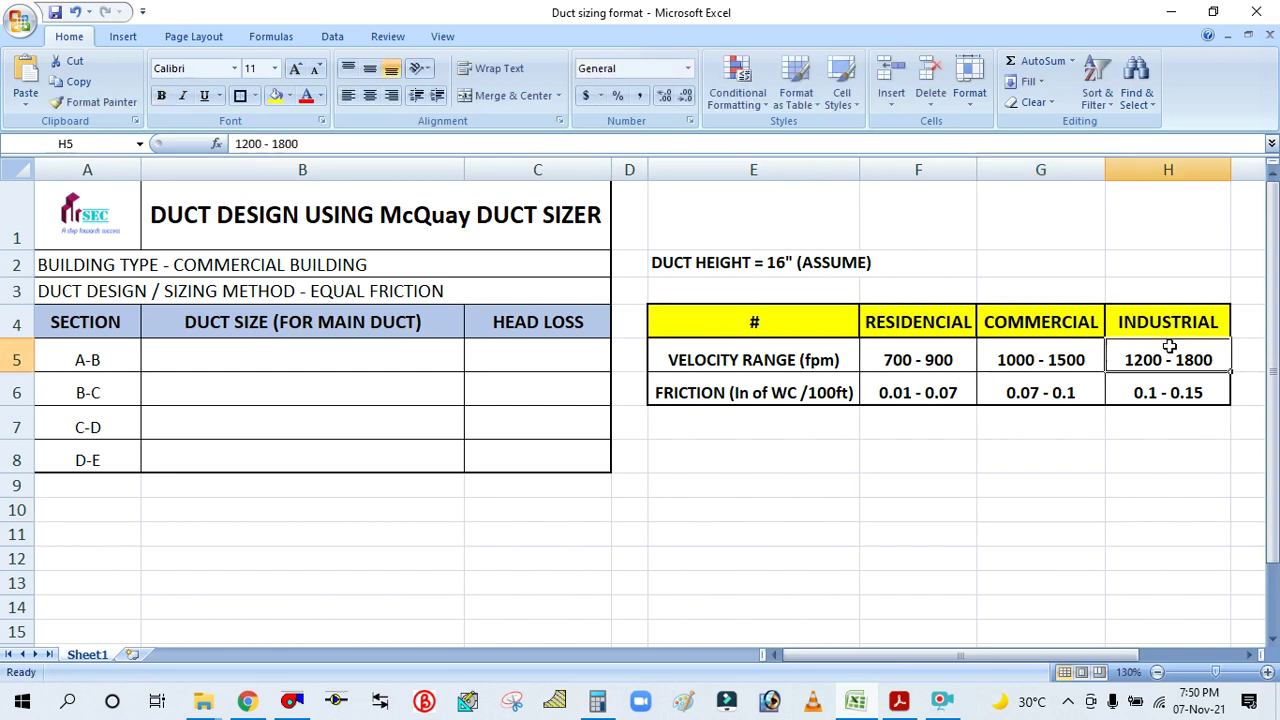
{"action": "left_click", "coordinate": [934, 550]}
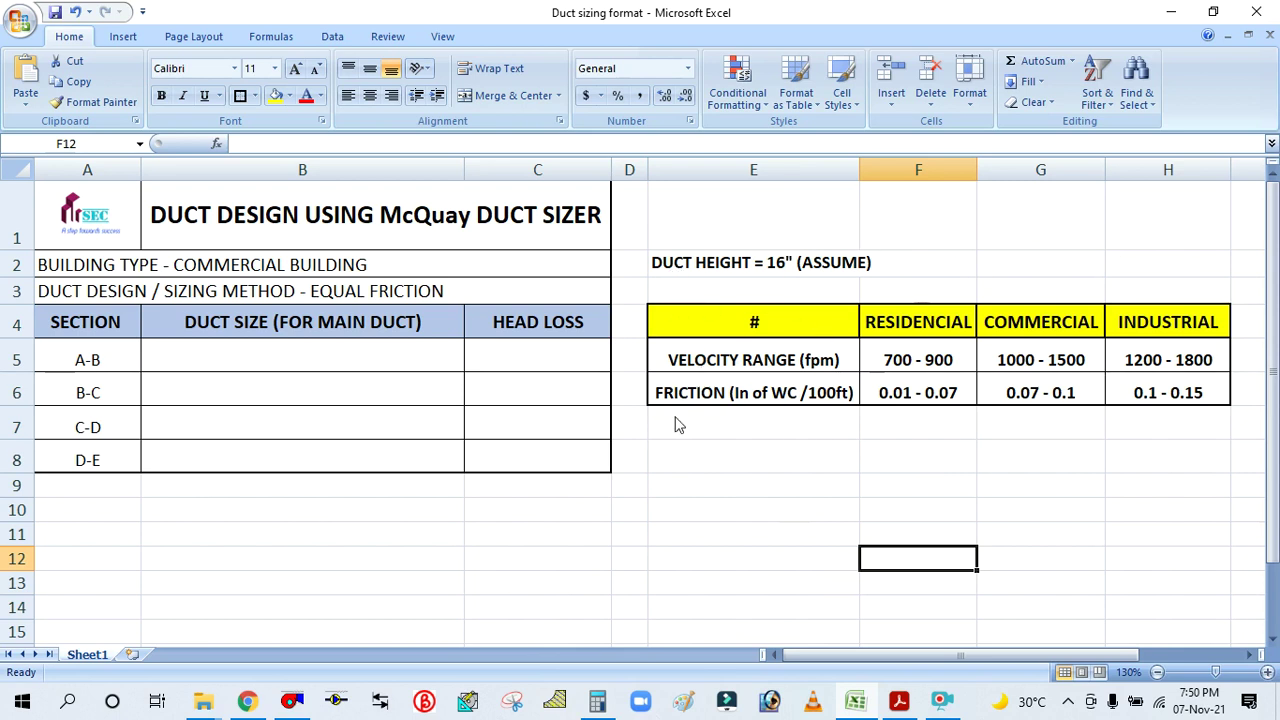
{"action": "left_click", "coordinate": [292, 701]}
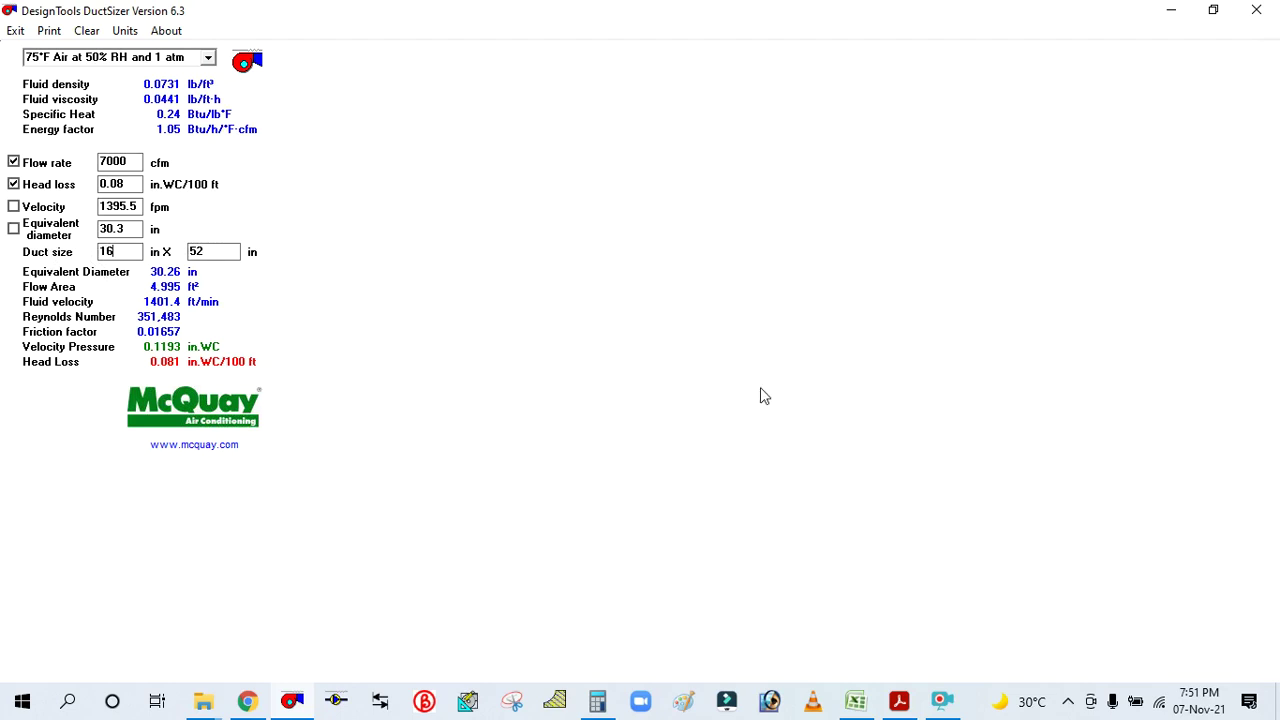
{"action": "left_click", "coordinate": [858, 704]}
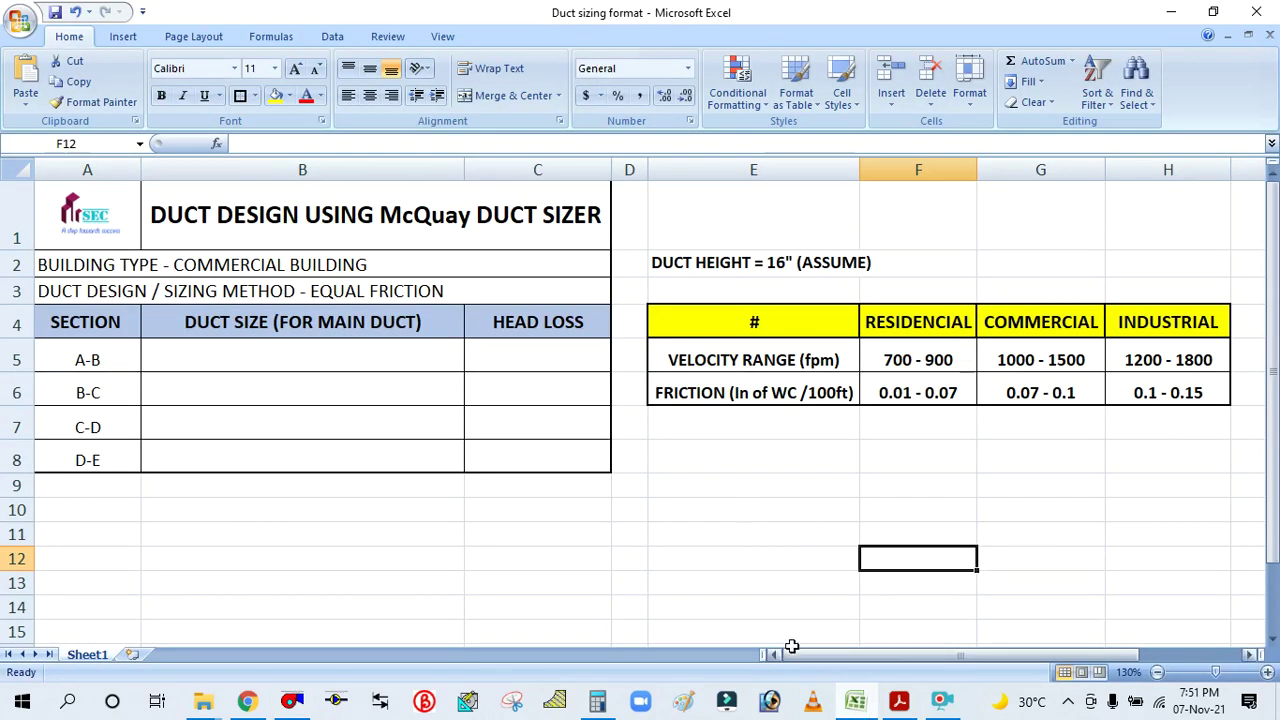
{"action": "left_click", "coordinate": [898, 704]}
{"action": "scroll", "coordinate": [726, 429], "scroll_direction": "down", "scroll_amount": 3}
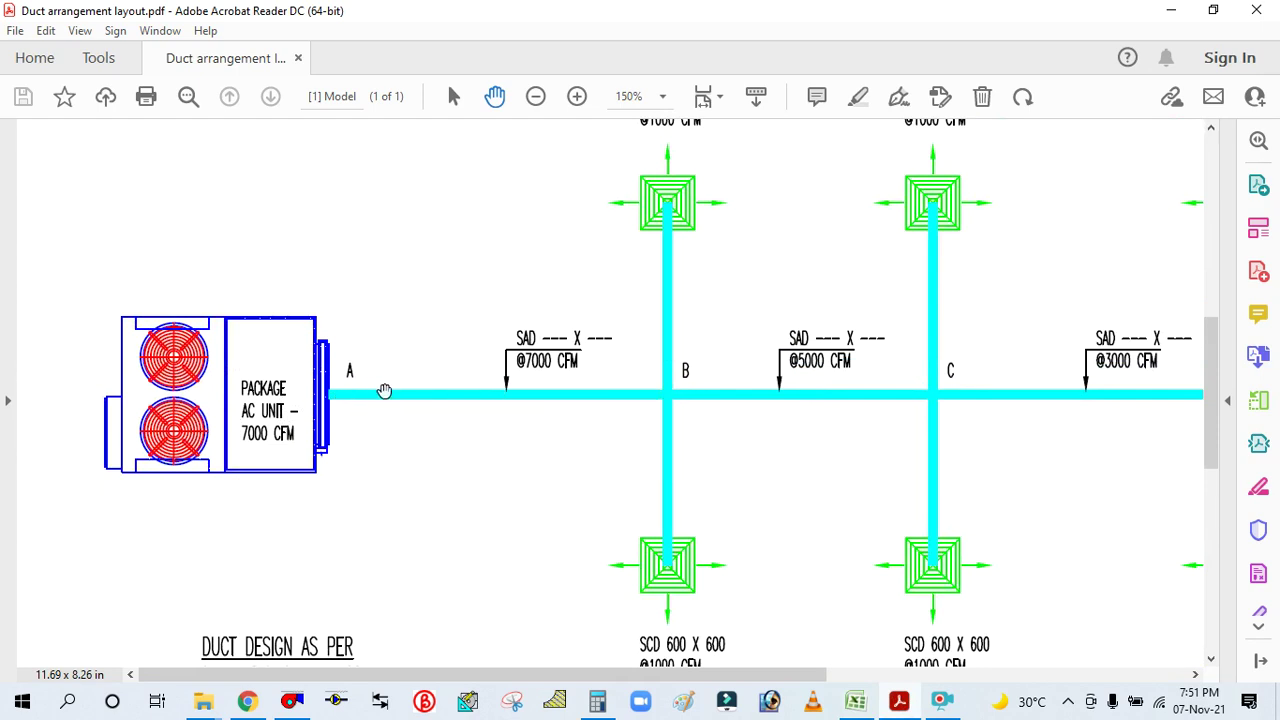
{"action": "left_click", "coordinate": [858, 702]}
{"action": "scroll", "coordinate": [86, 370], "scroll_direction": "up", "scroll_amount": 1, "text": "ctrl"}
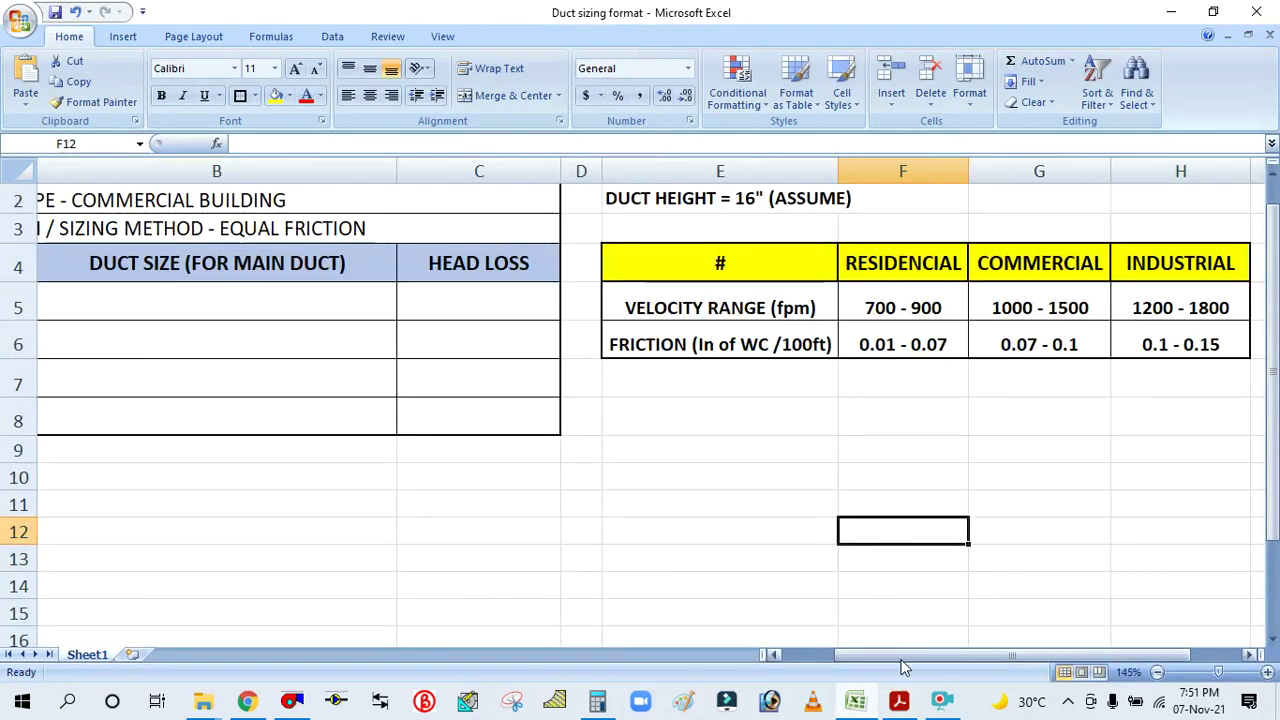
Record section A-B in the duct sizing table with a main duct size of 52" X 16" and a head loss of 0.08
{"action": "left_click_drag", "start_coordinate": [850, 660], "coordinate": [776, 662]}
{"action": "left_click", "coordinate": [305, 312]}
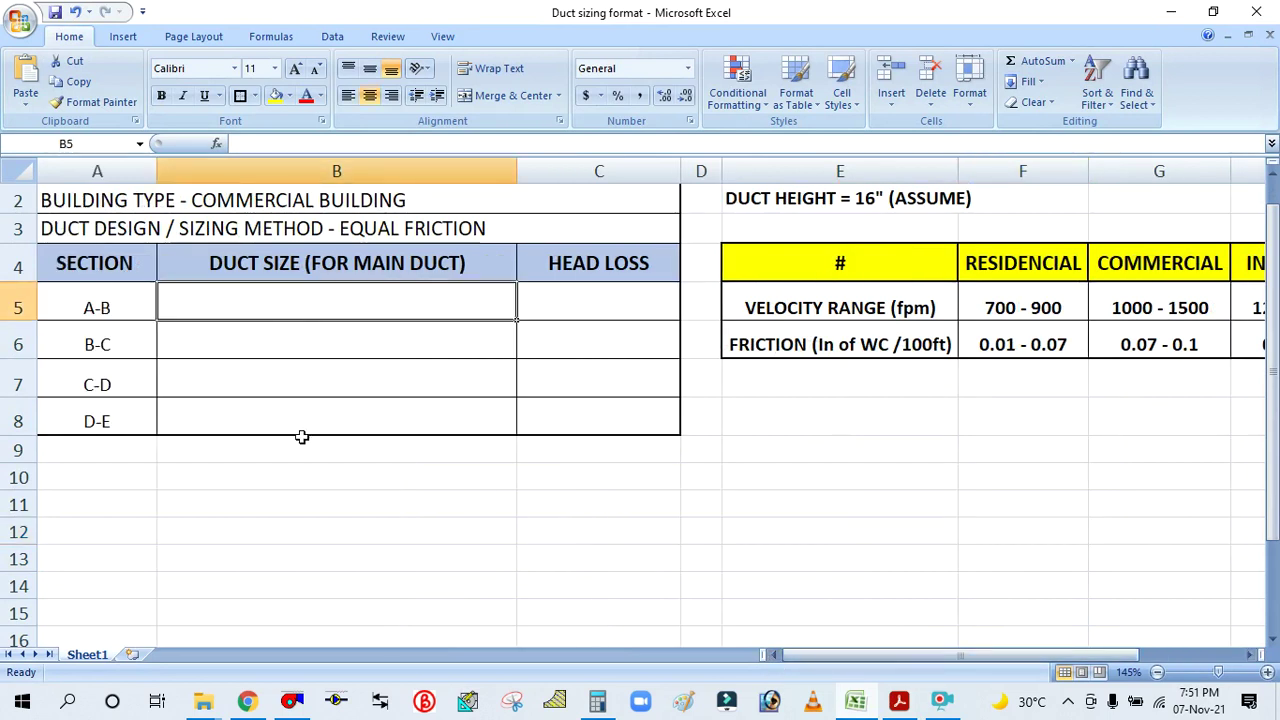
{"action": "type", "text": "53"}
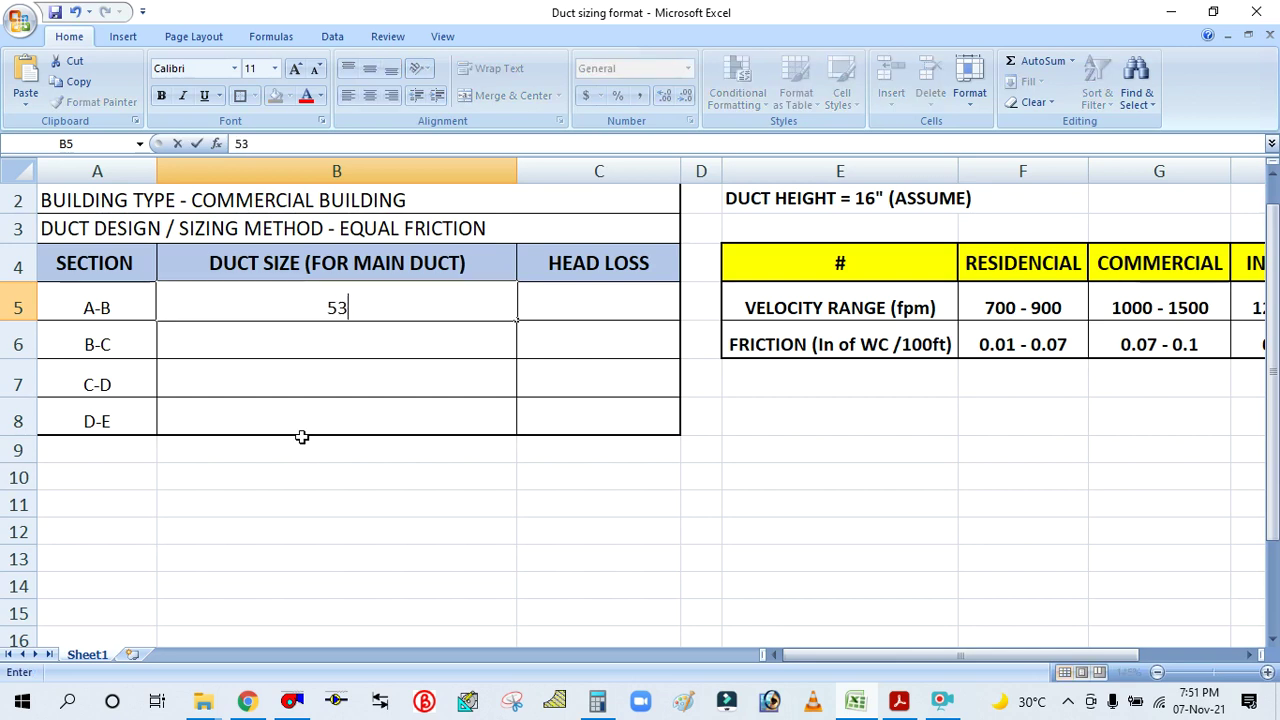
{"action": "key", "text": "BackSpace"}
{"action": "type", "text": "2\" X 16\""}
{"action": "left_click", "coordinate": [634, 290]}
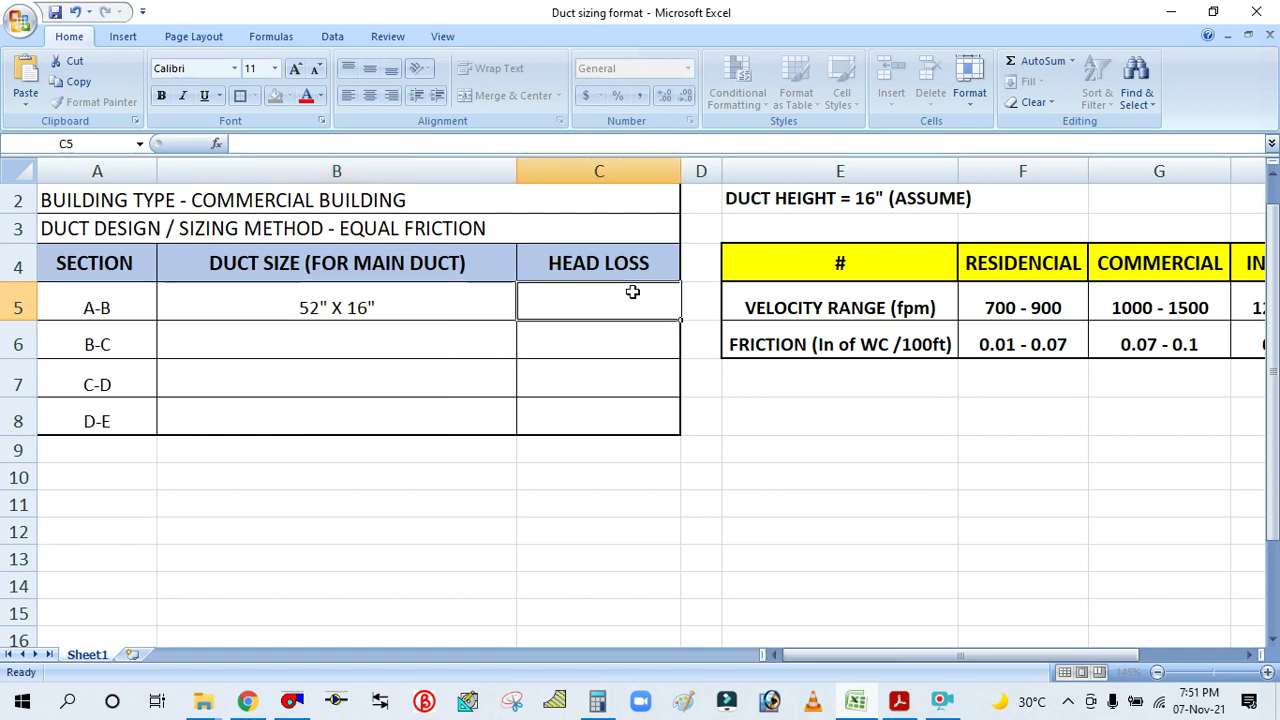
{"action": "type", "text": "0.08"}
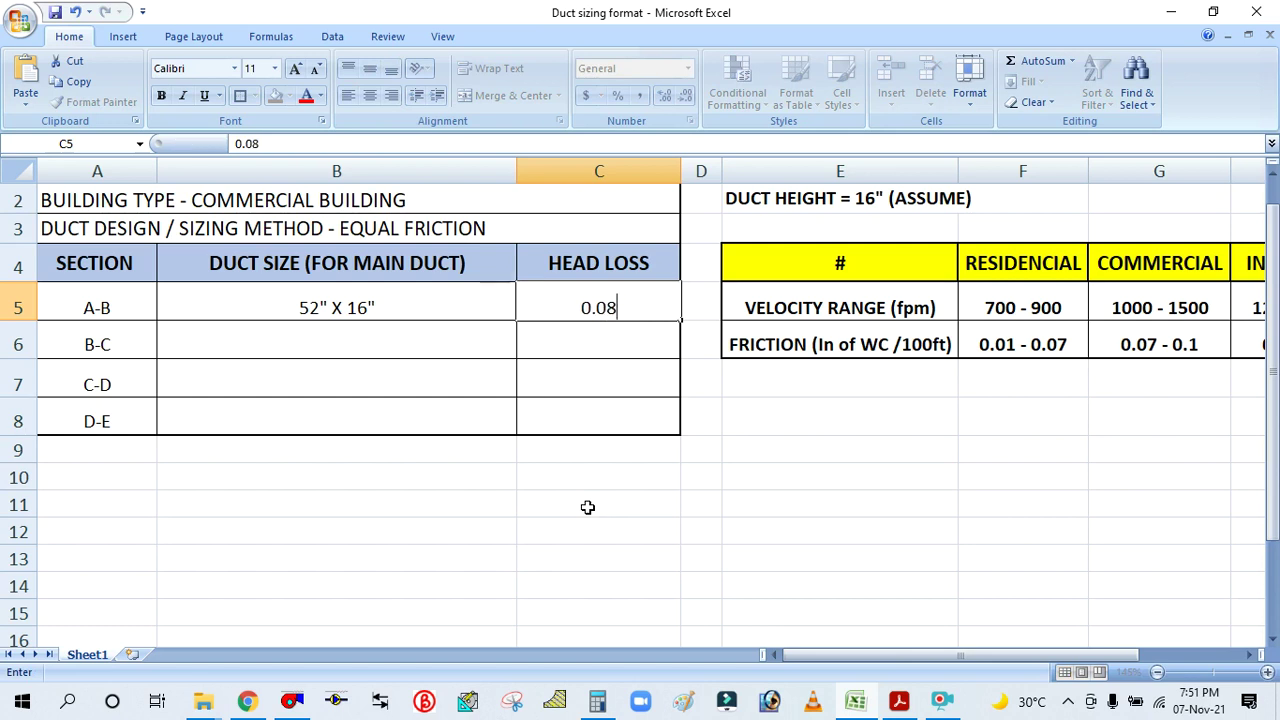
{"action": "left_click", "coordinate": [588, 507]}
Copy section A-B's head loss from C5 and paste it as values only into C6:C8 for the remaining sections
{"action": "left_click", "coordinate": [599, 339]}
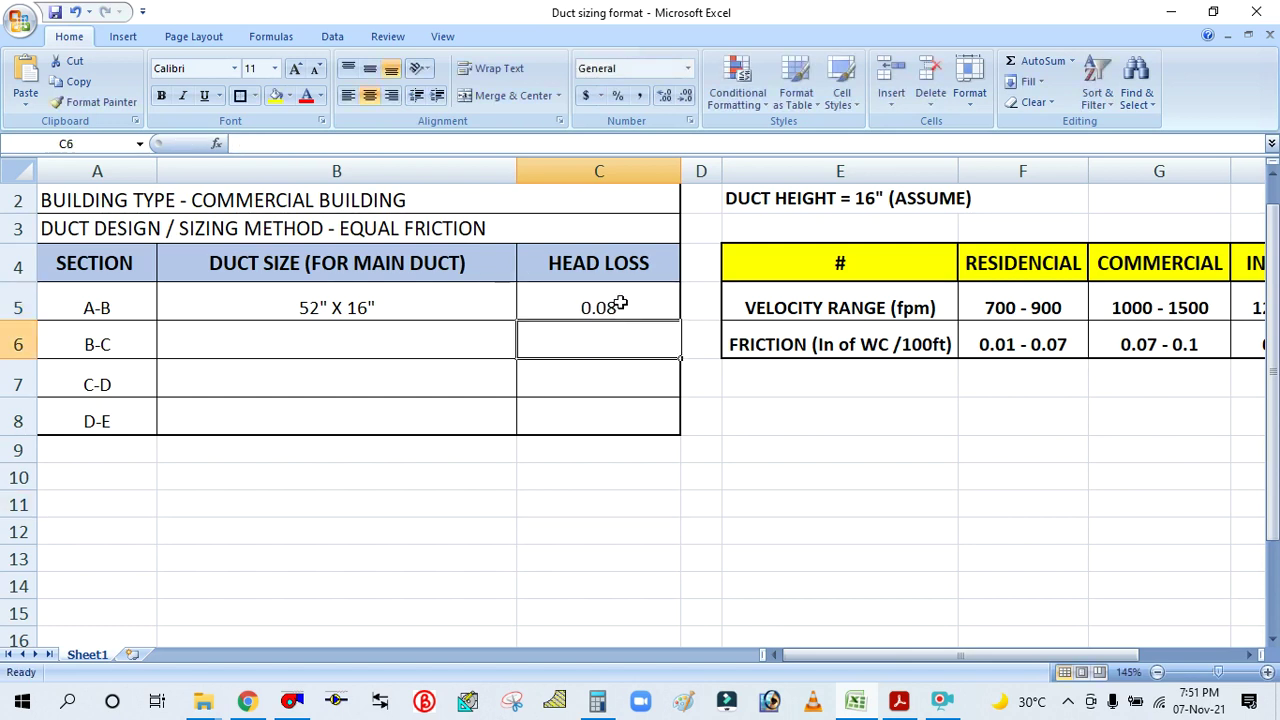
{"action": "left_click", "coordinate": [620, 303]}
{"action": "key", "text": "ctrl+c"}
{"action": "left_click_drag", "start_coordinate": [620, 338], "coordinate": [612, 400]}
{"action": "right_click", "coordinate": [612, 400]}
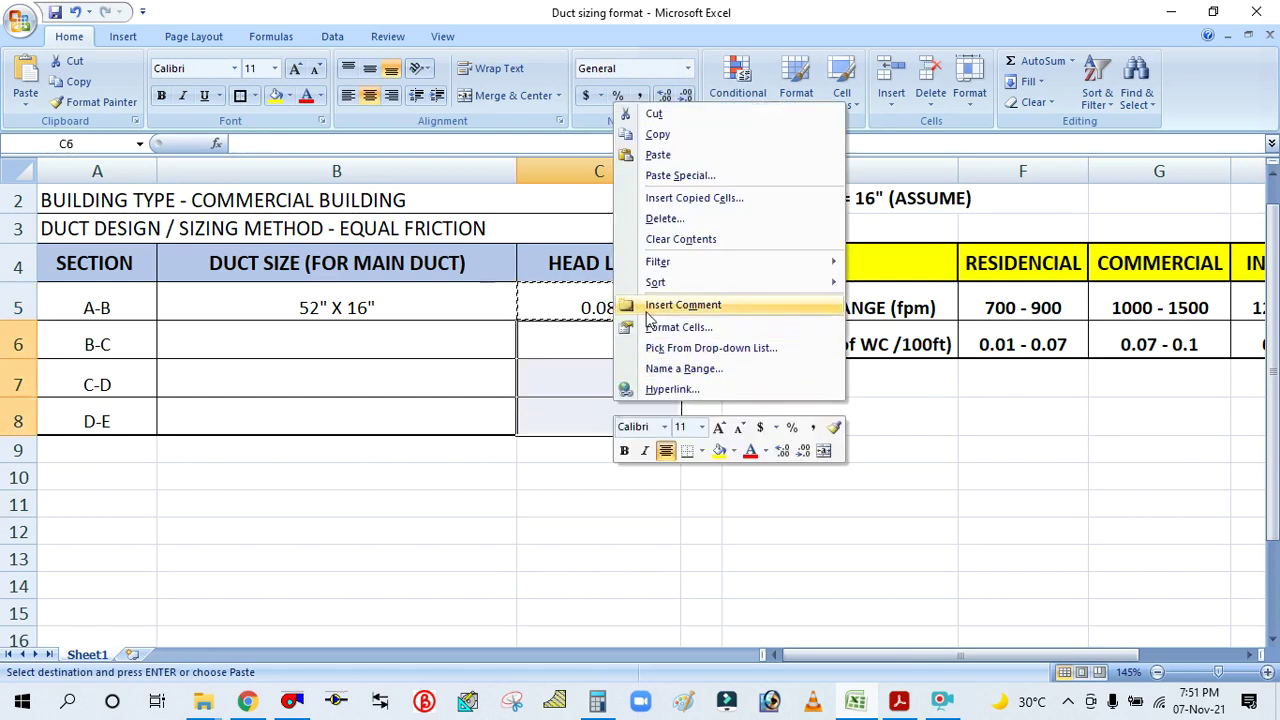
{"action": "left_click", "coordinate": [680, 176]}
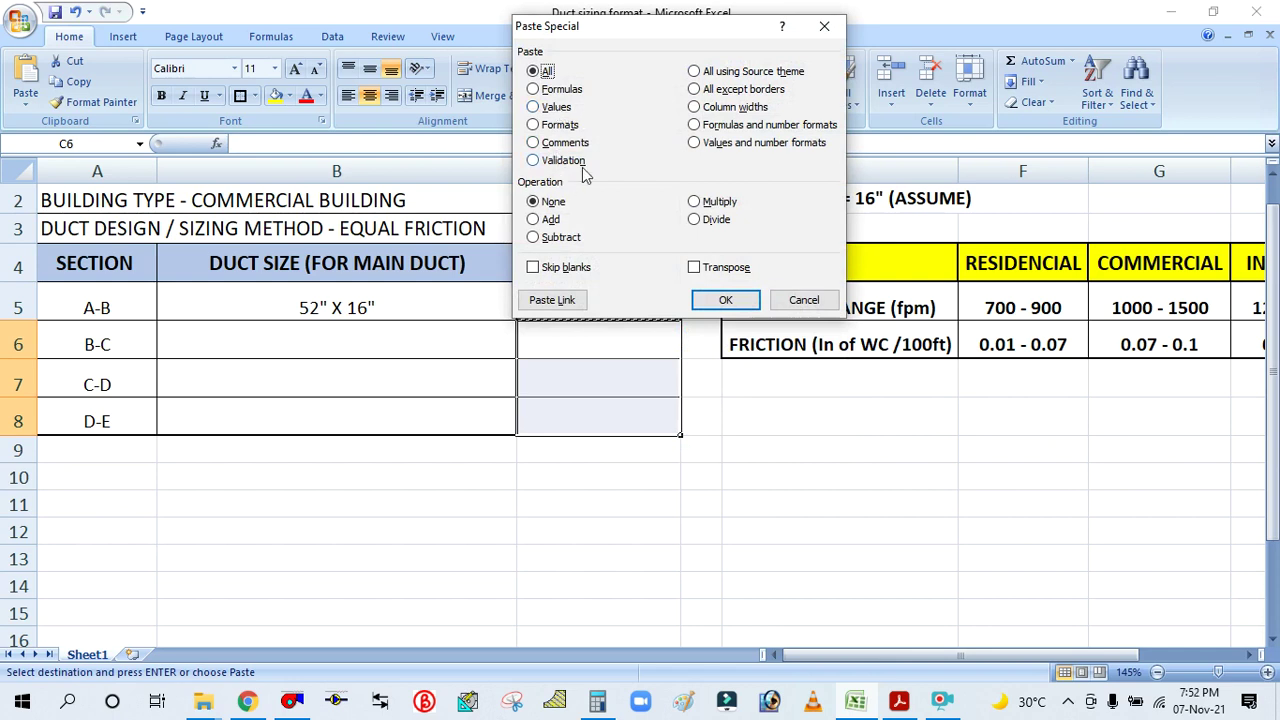
{"action": "left_click", "coordinate": [535, 107]}
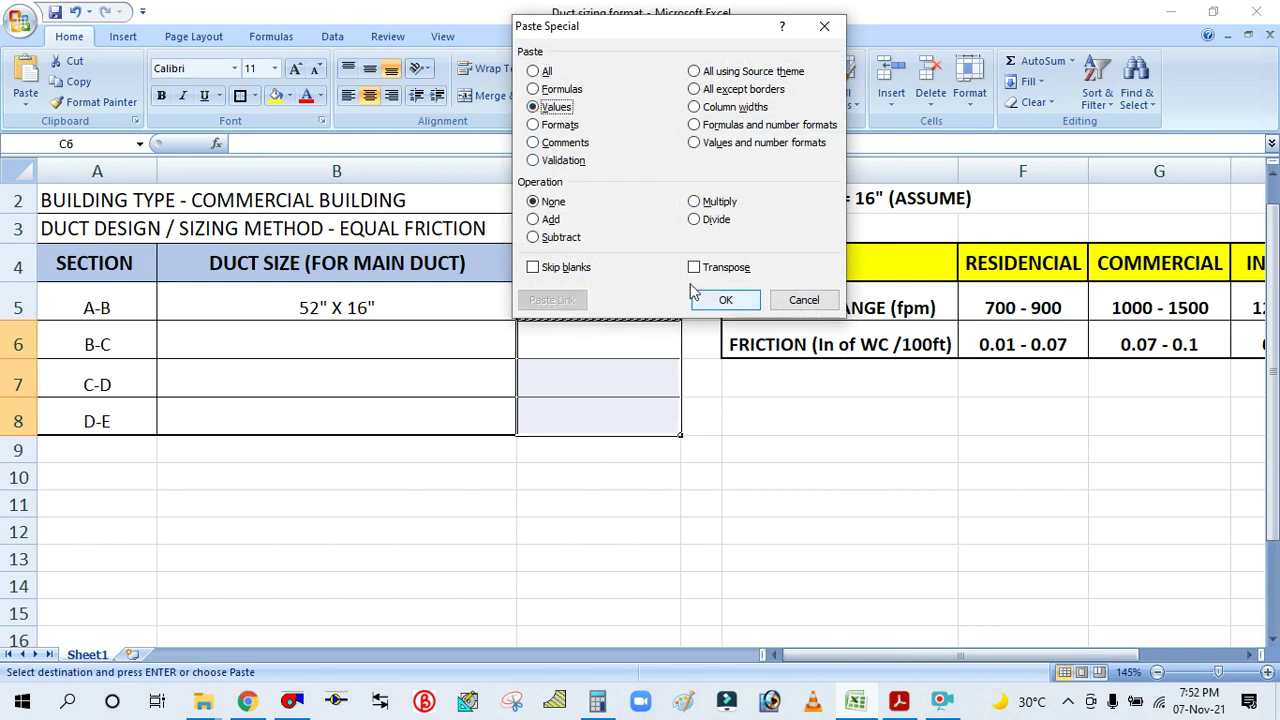
{"action": "left_click", "coordinate": [725, 300]}
{"action": "left_click", "coordinate": [651, 528]}
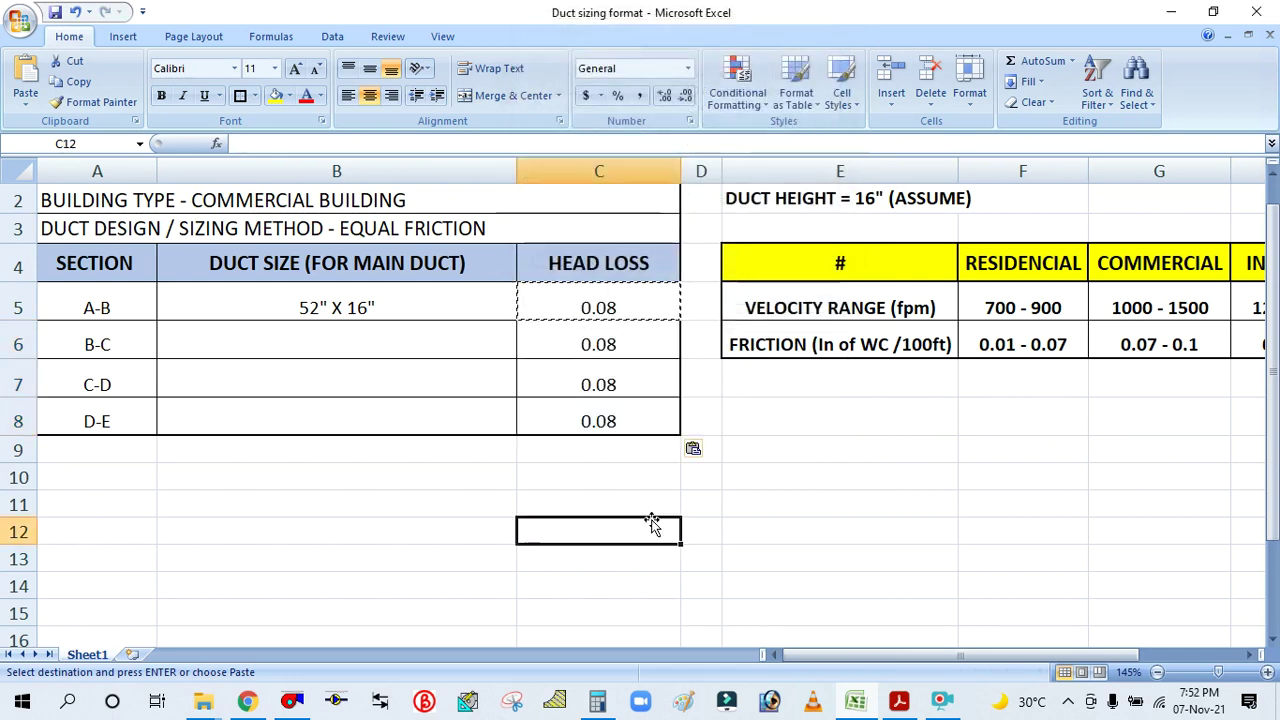
{"action": "key", "text": "Escape"}
{"action": "left_click", "coordinate": [537, 445]}
Select the B-C duct size cell B6, switch to the duct layout PDF and examine the airflow marked on section B-C
{"action": "left_click", "coordinate": [320, 341]}
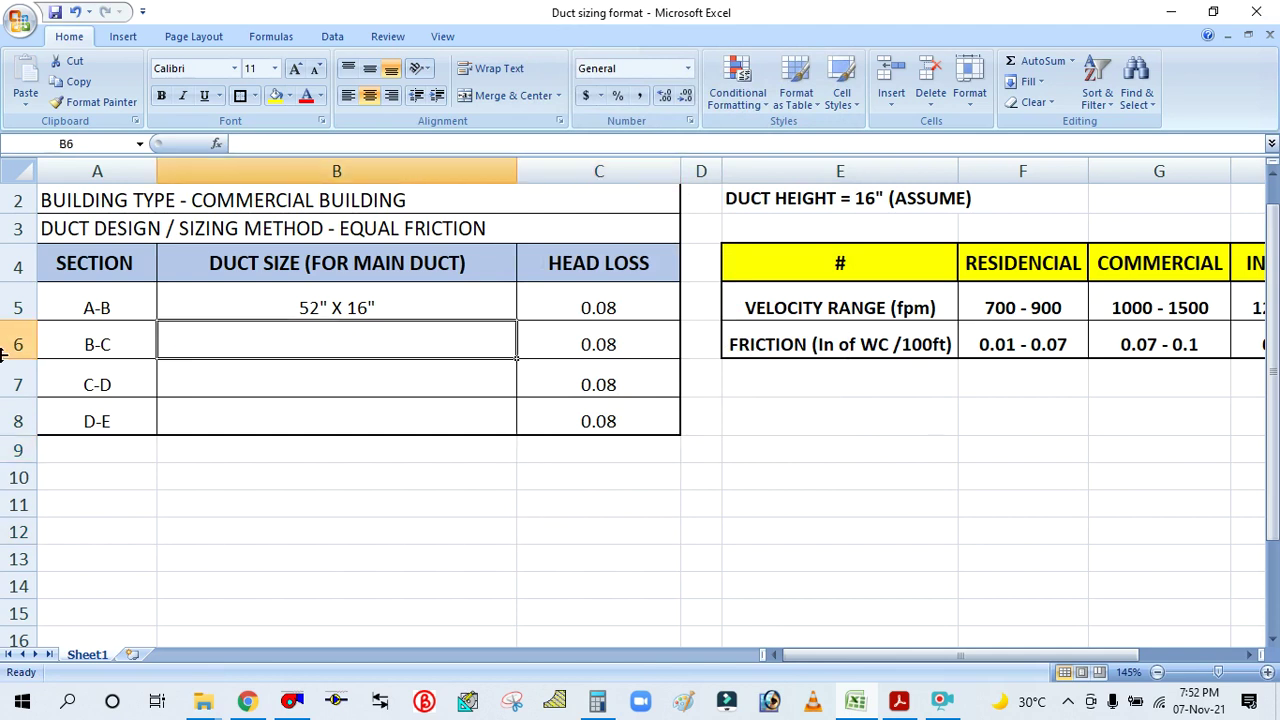
{"action": "scroll", "coordinate": [115, 340], "scroll_direction": "up", "scroll_amount": 1}
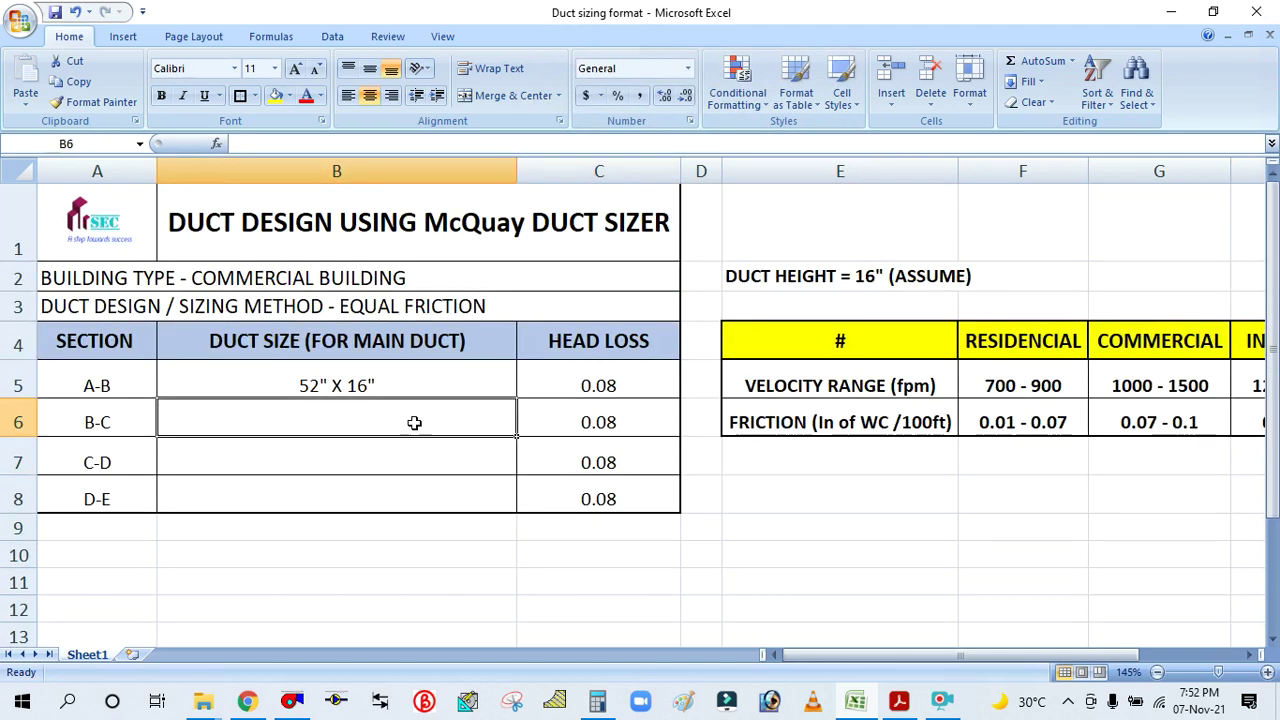
{"action": "left_click", "coordinate": [900, 700]}
{"action": "left_click_drag", "start_coordinate": [860, 456], "coordinate": [646, 452]}
{"action": "scroll", "coordinate": [571, 428], "scroll_direction": "down", "scroll_amount": 1}
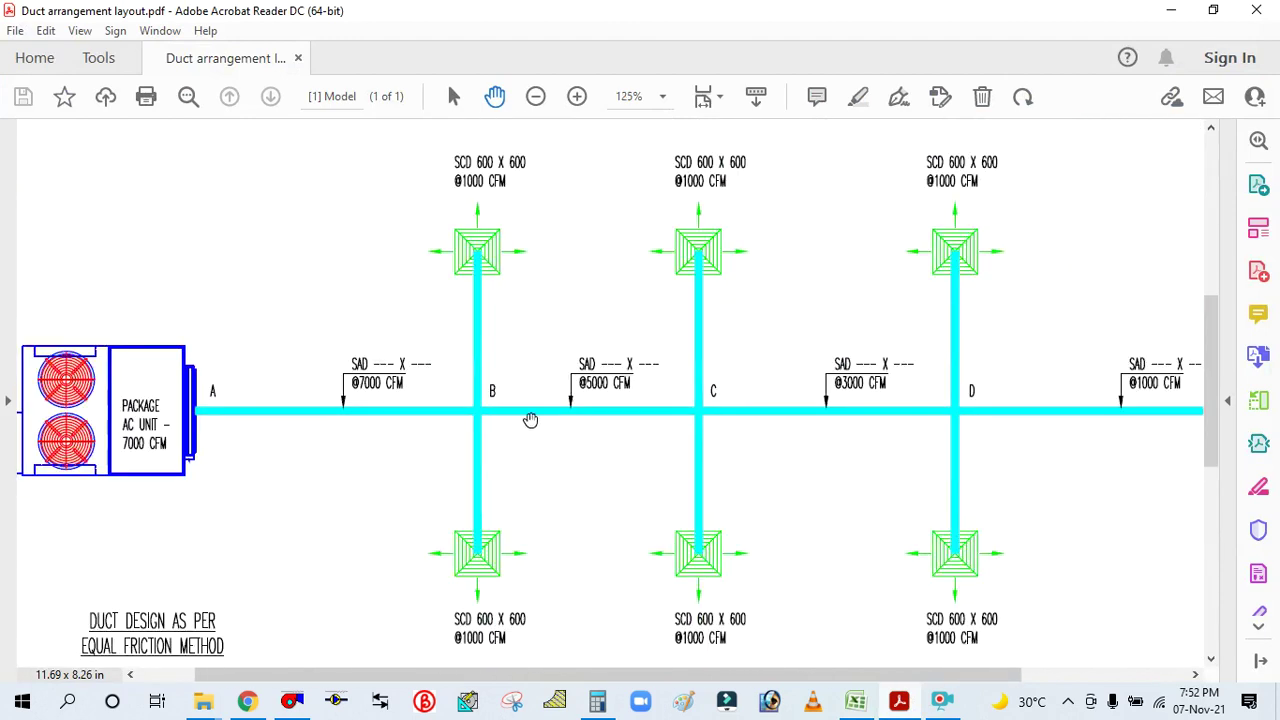
{"action": "mouse_move", "coordinate": [631, 427]}
{"action": "scroll", "coordinate": [574, 434], "scroll_direction": "up", "scroll_amount": 1}
{"action": "scroll", "coordinate": [574, 435], "scroll_direction": "down", "scroll_amount": 1}
{"action": "scroll", "coordinate": [591, 435], "scroll_direction": "up", "scroll_amount": 1}
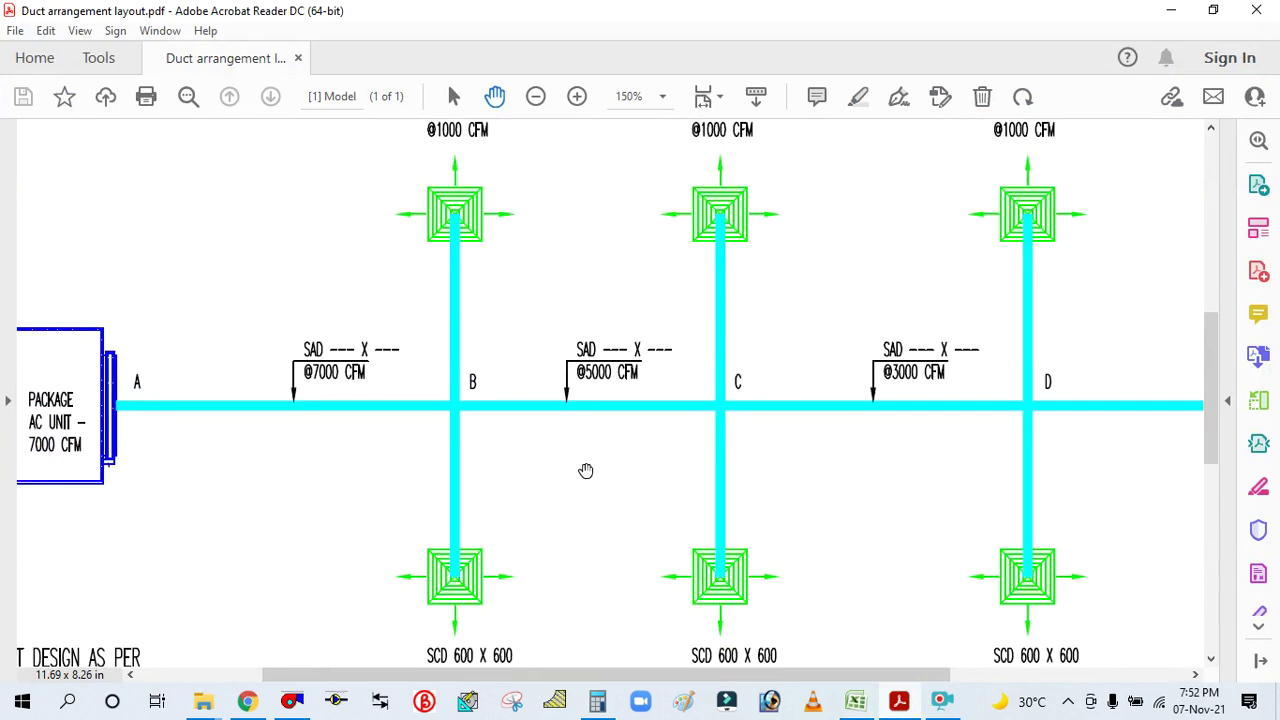
{"action": "left_click_drag", "start_coordinate": [576, 461], "coordinate": [596, 491]}
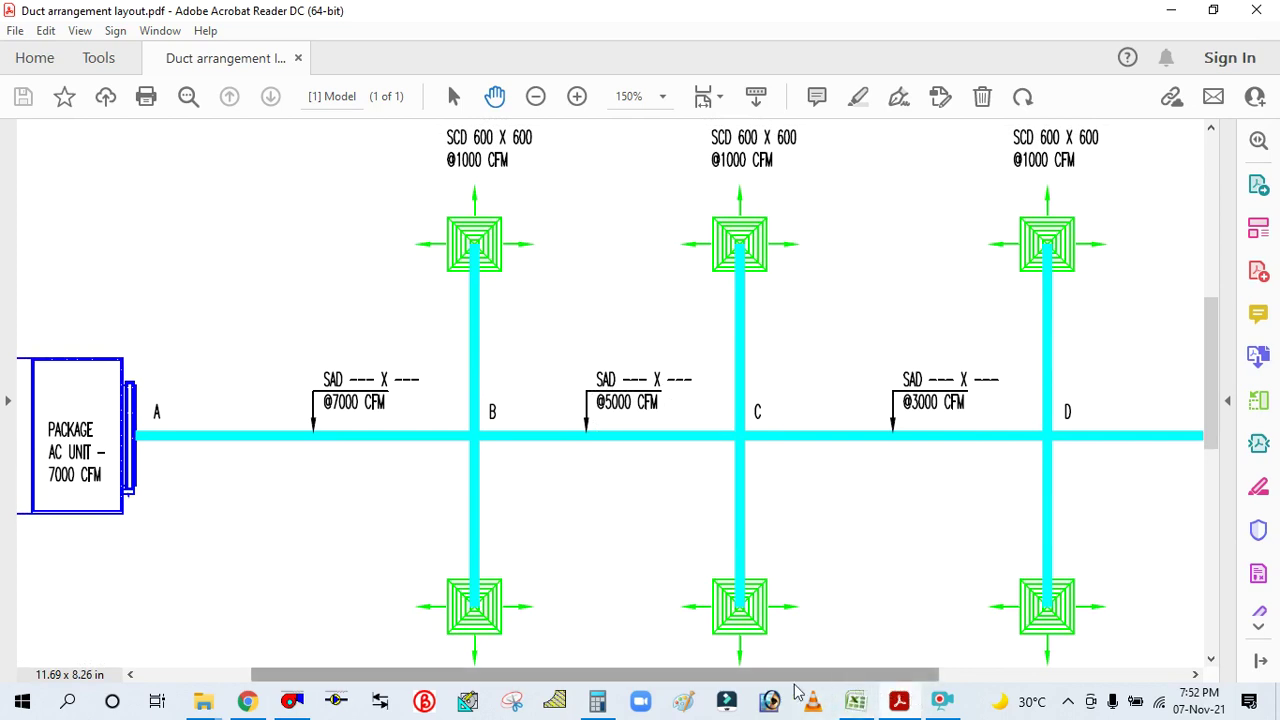
Switch to DuctSizer and set the flow rate to 5000 cfm for section B-C
{"action": "left_click", "coordinate": [289, 703]}
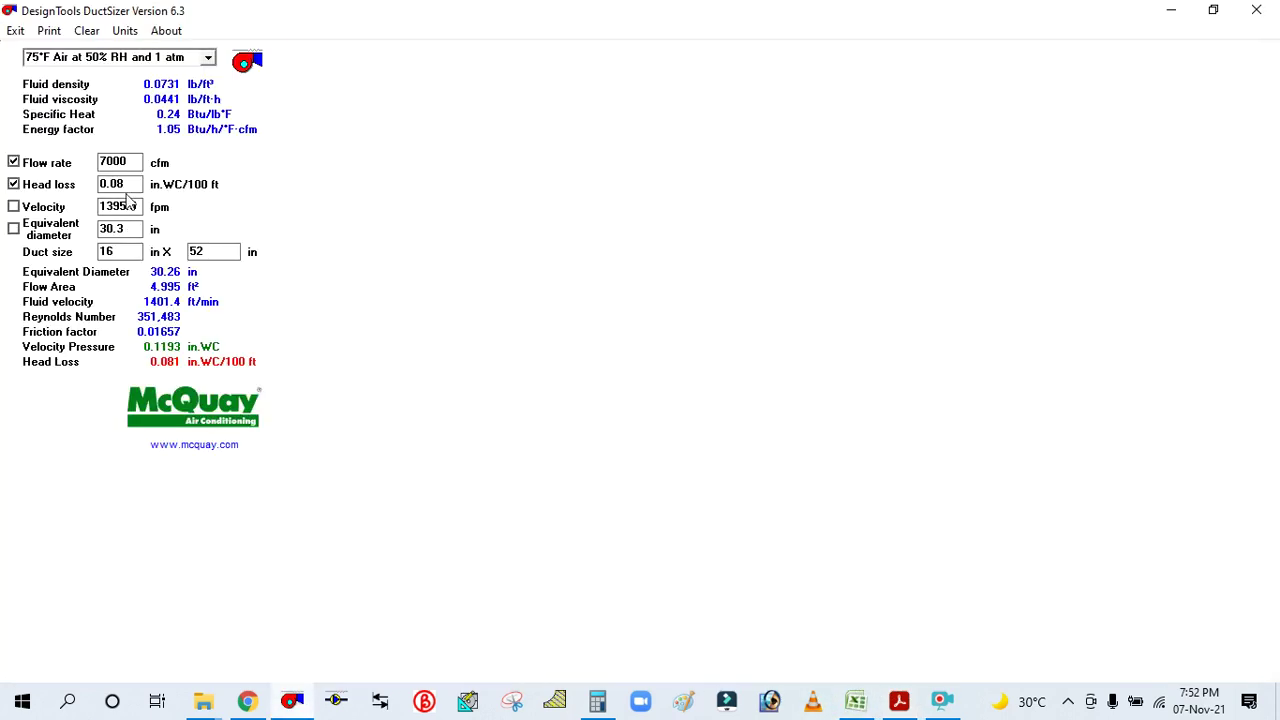
{"action": "left_click_drag", "start_coordinate": [131, 162], "coordinate": [98, 163]}
{"action": "type", "text": "50"}
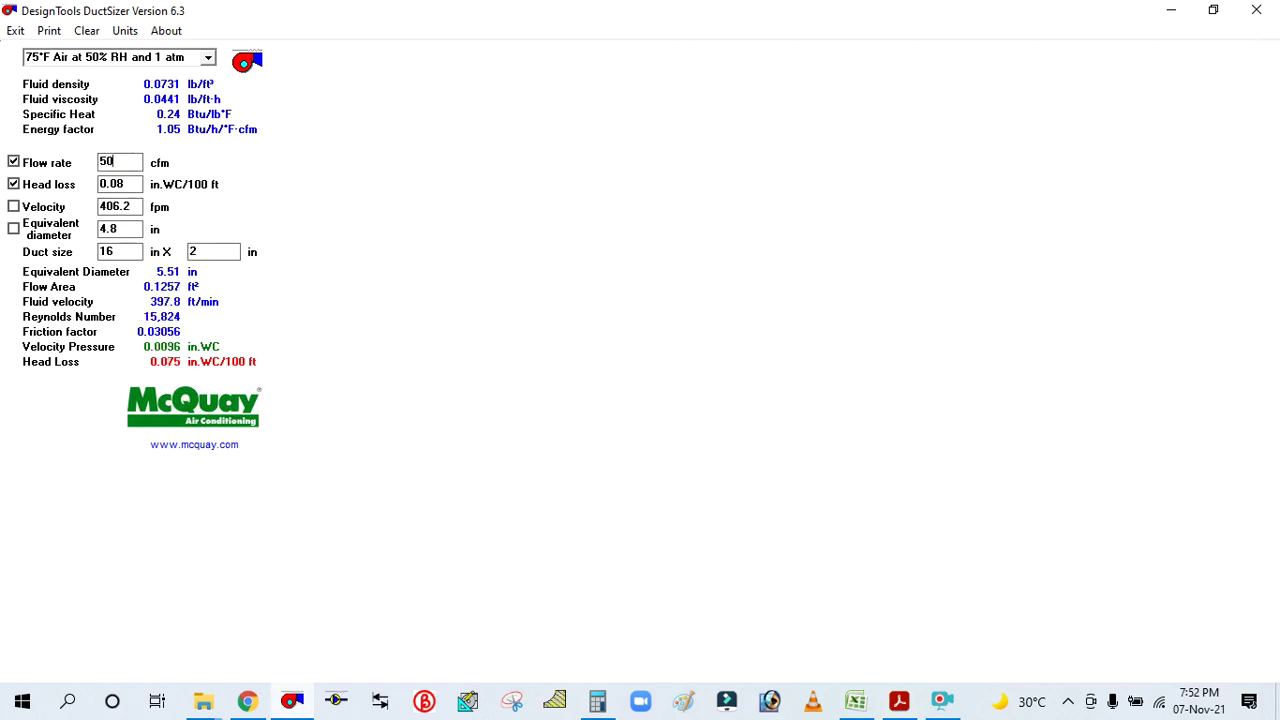
{"action": "type", "text": "00"}
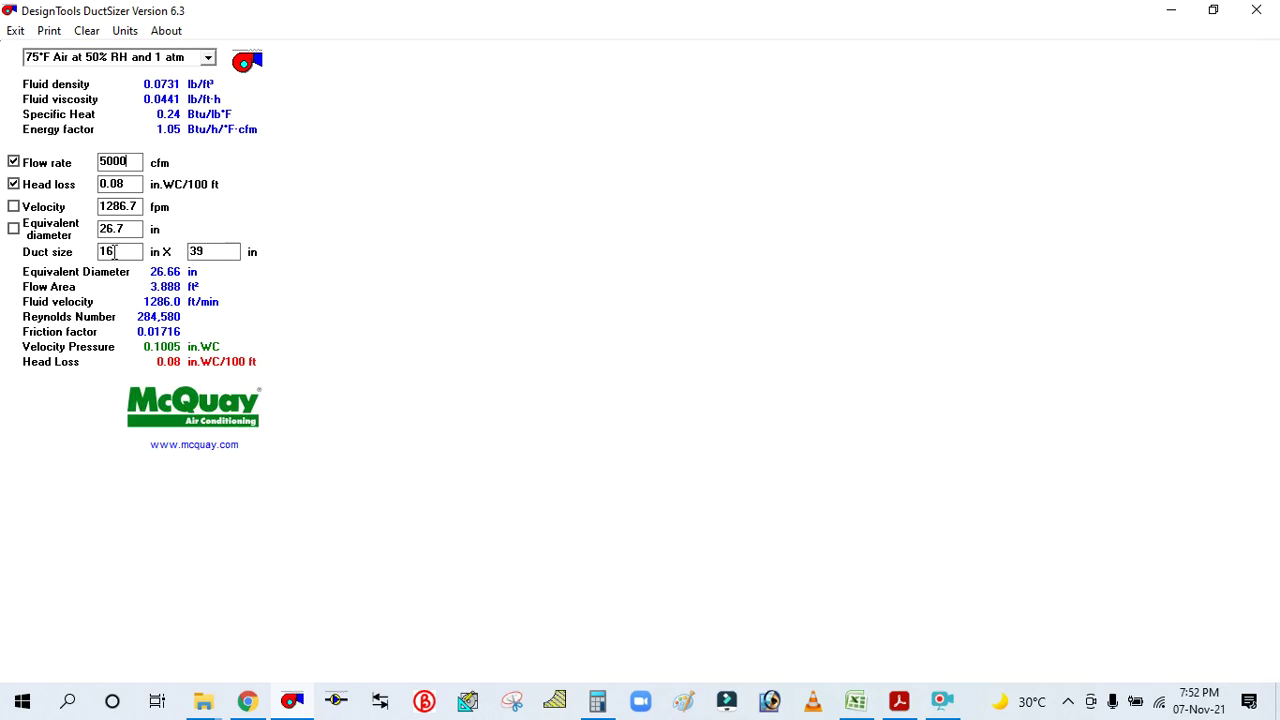
Return to the Excel sheet and enter 40" X 16" as the main duct size for section B-C
{"action": "left_click", "coordinate": [855, 701]}
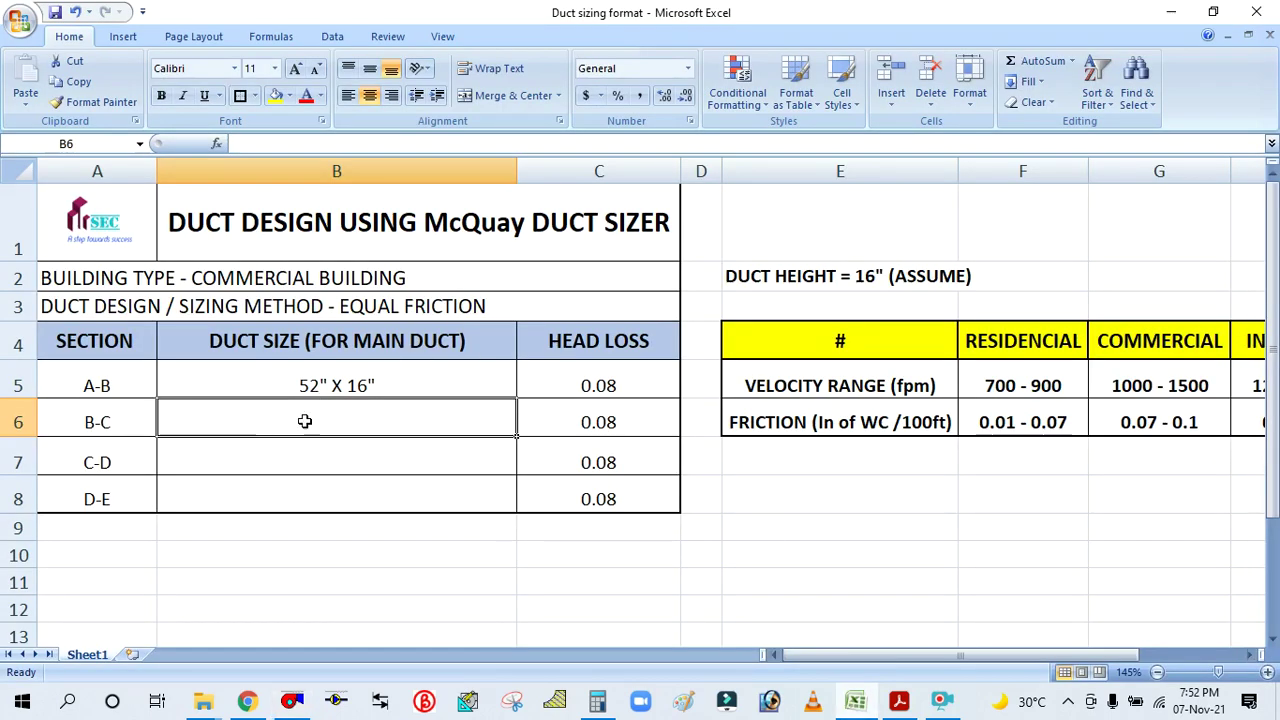
{"action": "type", "text": "40\" X 16\""}
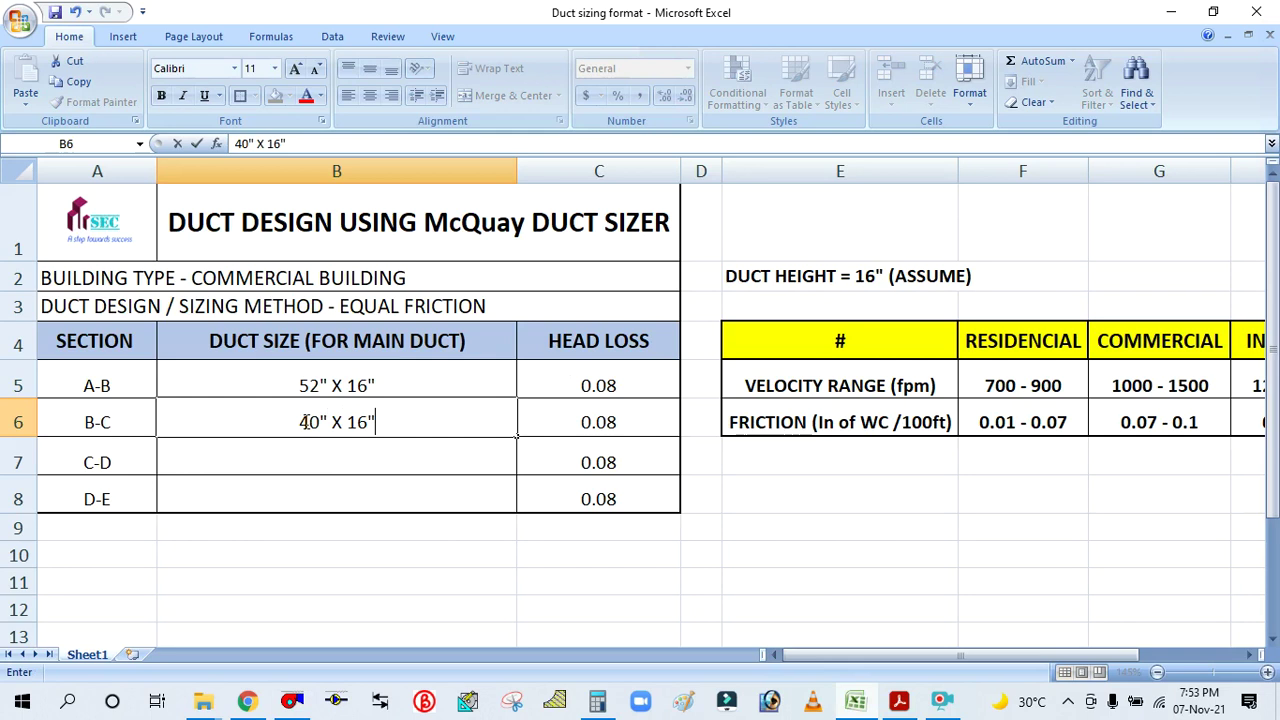
{"action": "left_click", "coordinate": [343, 452]}
Check section C-D's airflow in the duct layout PDF and set the flow rate in DuctSizer to 3000 cfm
{"action": "left_click", "coordinate": [899, 700]}
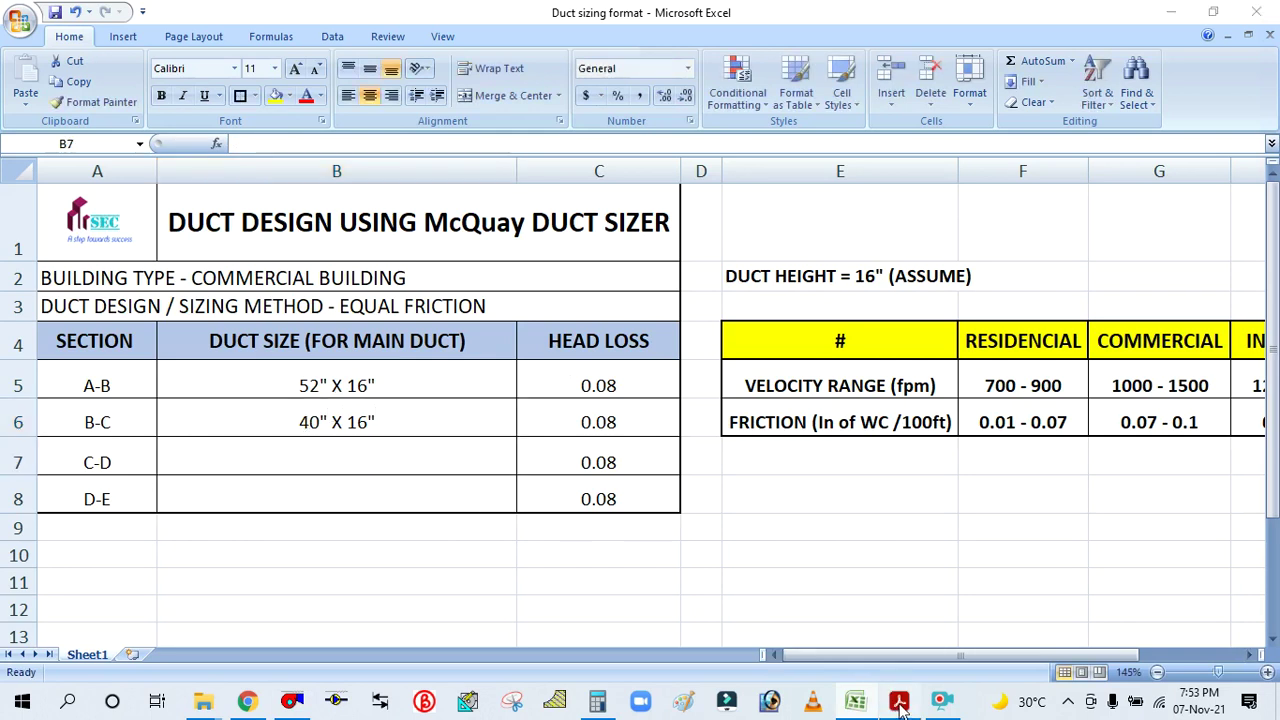
{"action": "left_click_drag", "start_coordinate": [866, 486], "coordinate": [603, 509]}
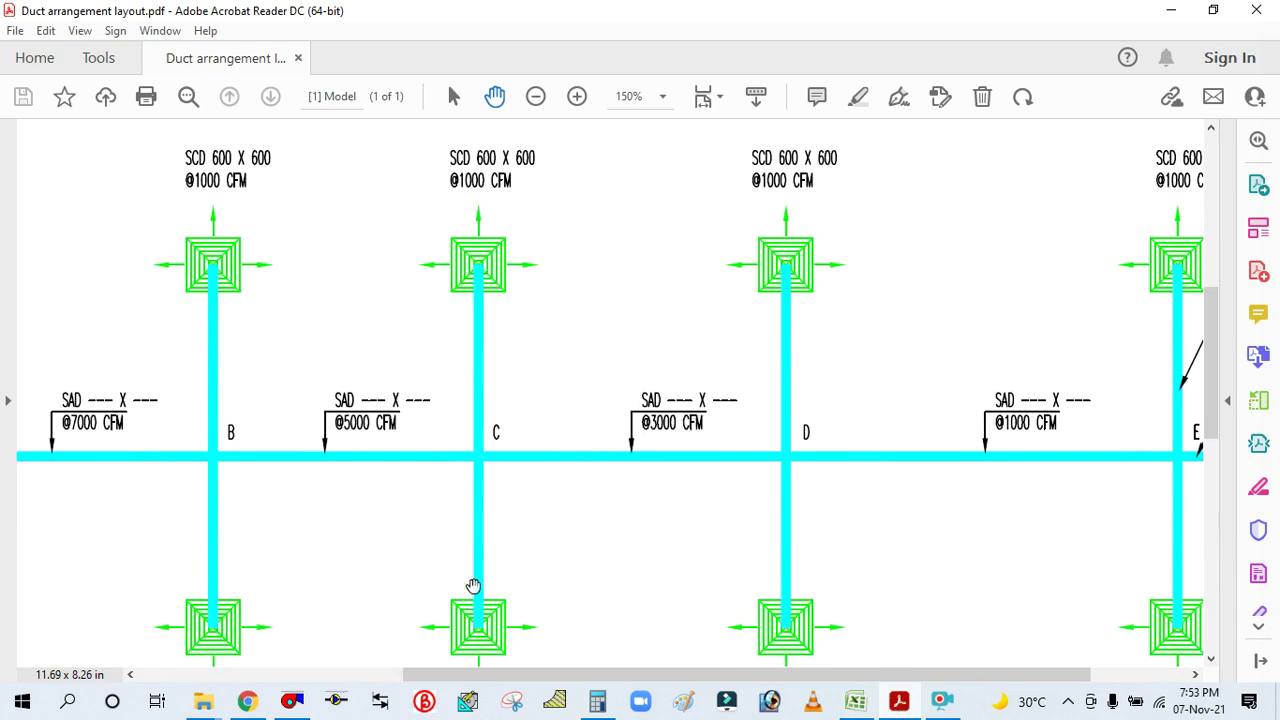
{"action": "left_click_drag", "start_coordinate": [554, 551], "coordinate": [563, 437]}
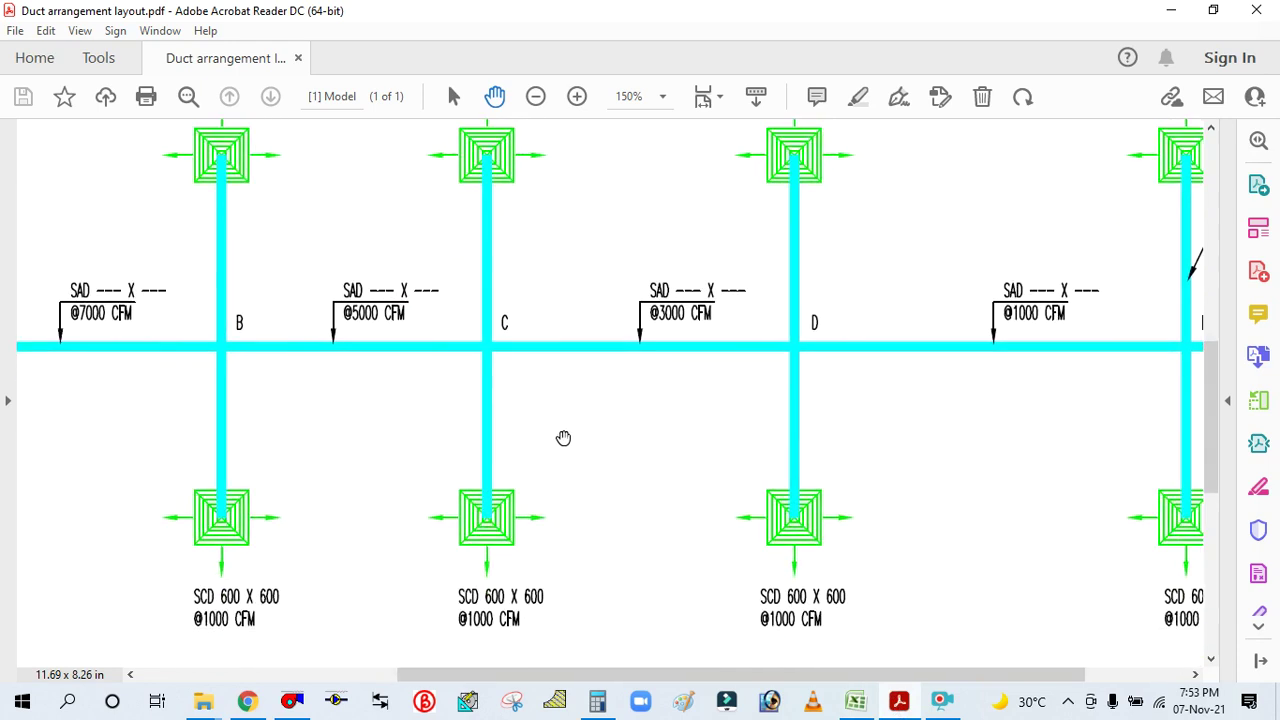
{"action": "left_click_drag", "start_coordinate": [566, 193], "coordinate": [568, 336]}
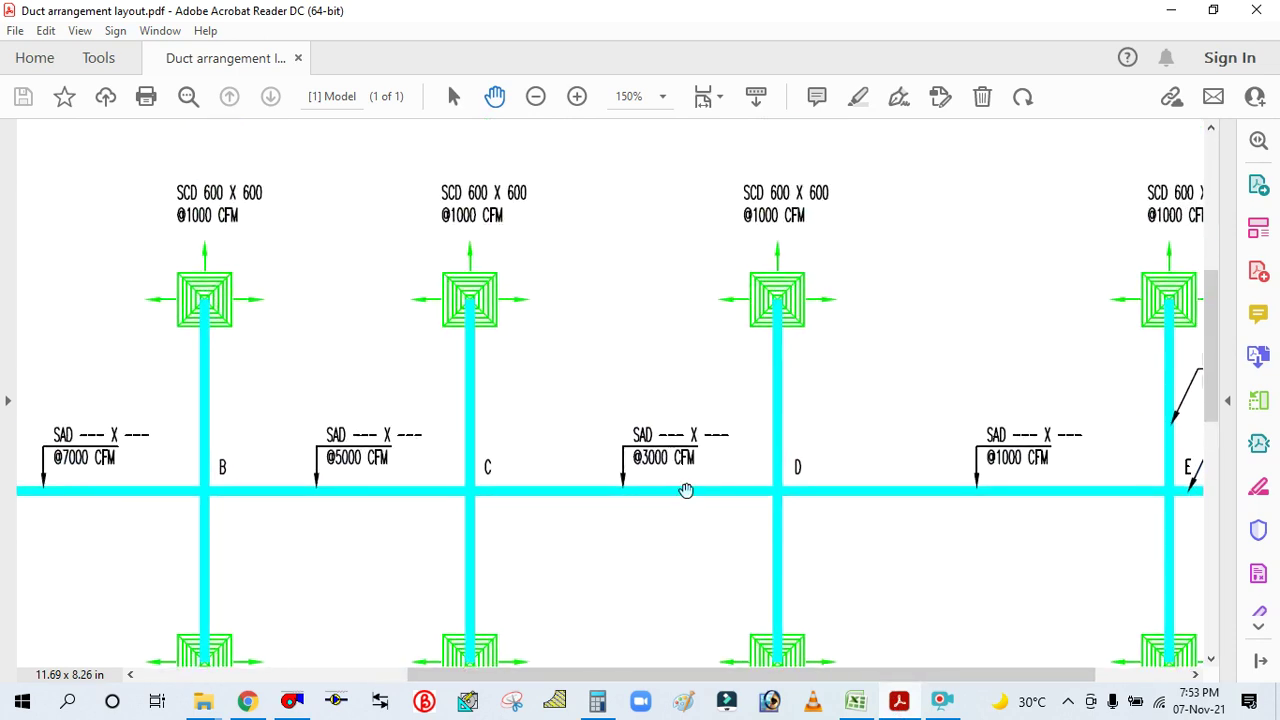
{"action": "left_click_drag", "start_coordinate": [674, 537], "coordinate": [618, 515]}
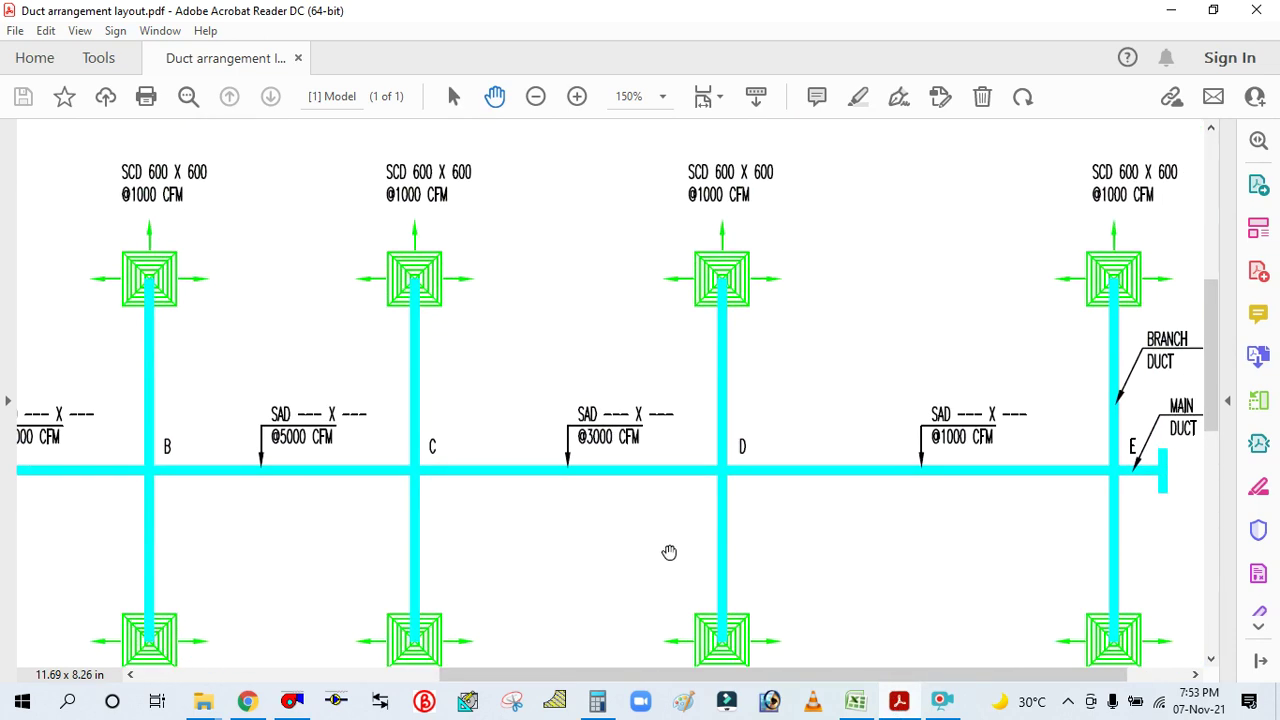
{"action": "left_click", "coordinate": [285, 703]}
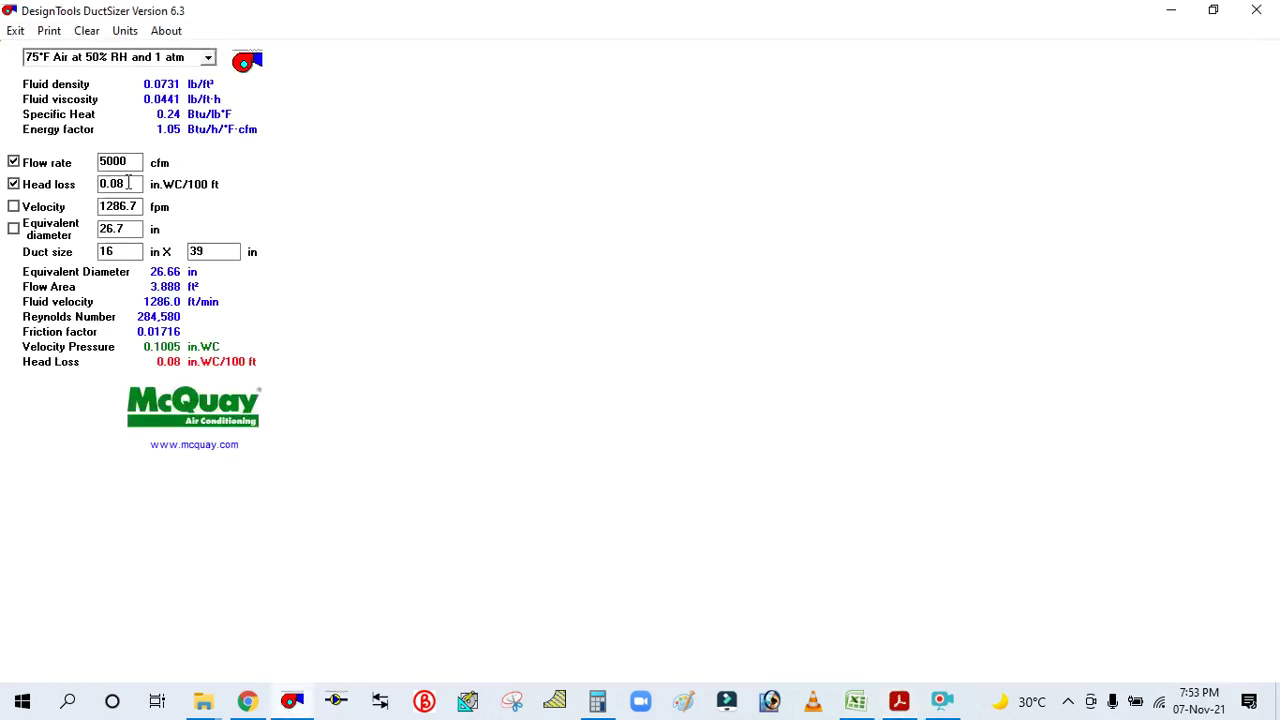
{"action": "left_click_drag", "start_coordinate": [128, 161], "coordinate": [86, 161]}
{"action": "type", "text": "3000"}
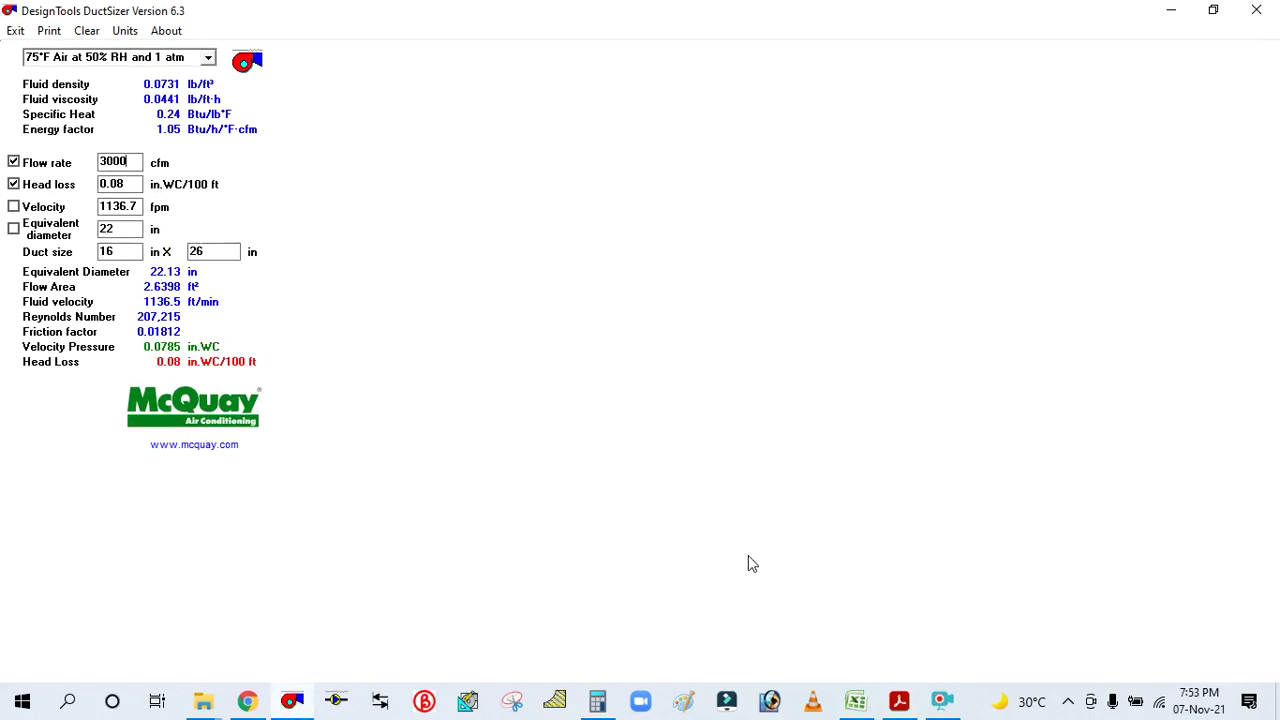
Switch to the Excel sheet and enter 26" X 16" as the main duct size for section C-D
{"action": "left_click", "coordinate": [870, 703]}
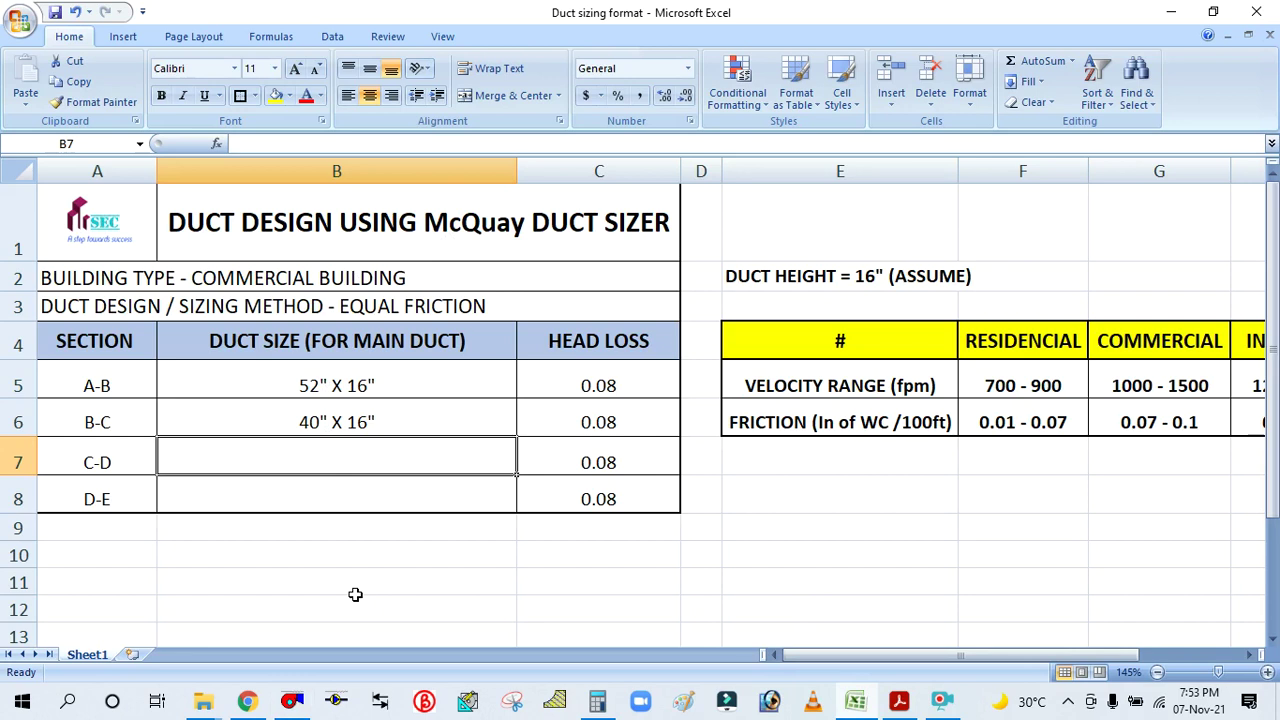
{"action": "type", "text": "26\" "}
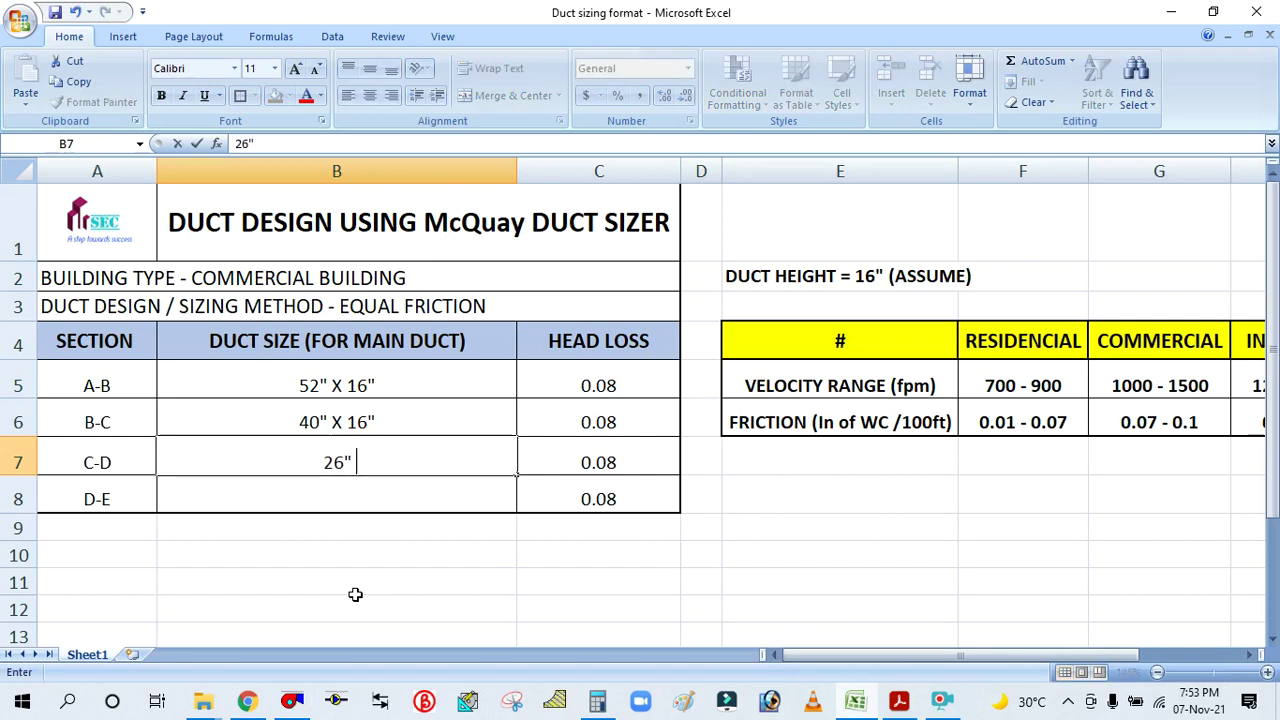
{"action": "type", "text": "X 16"}
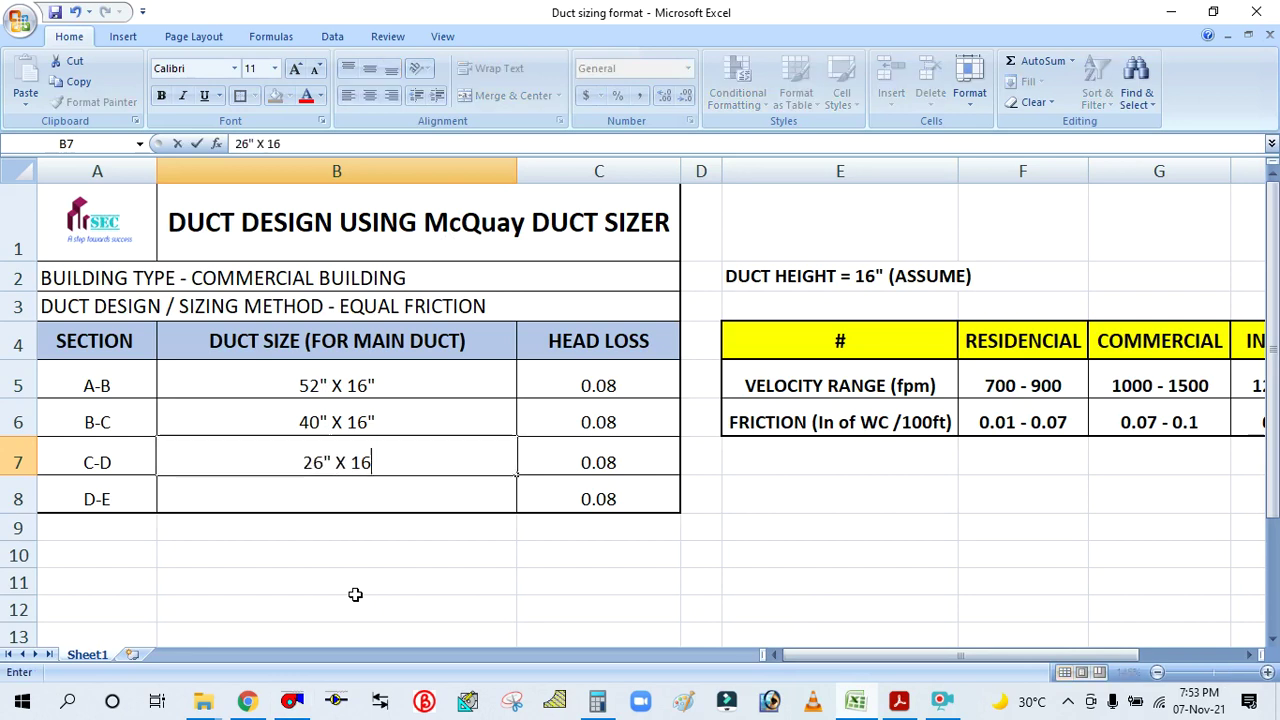
{"action": "type", "text": "\""}
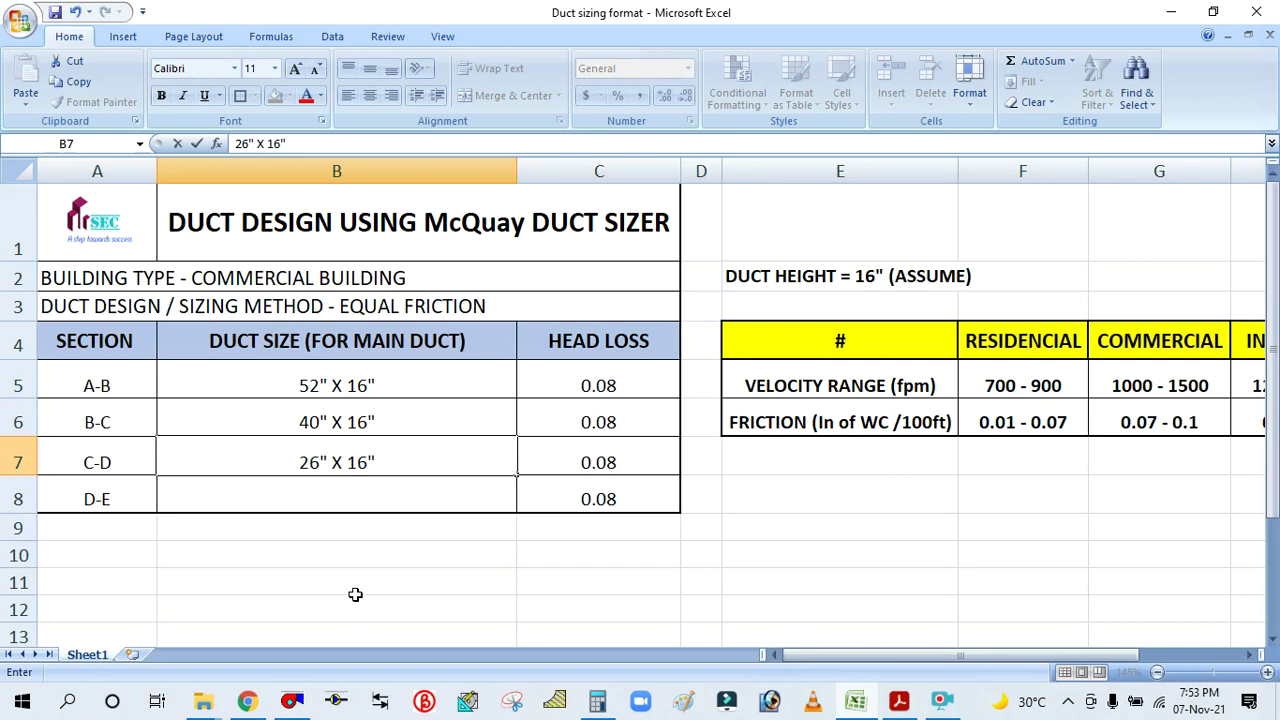
{"action": "left_click", "coordinate": [378, 499]}
Check section D-E's airflow in the duct layout PDF and set the flow rate in DuctSizer to 1000 cfm
{"action": "left_click", "coordinate": [898, 705]}
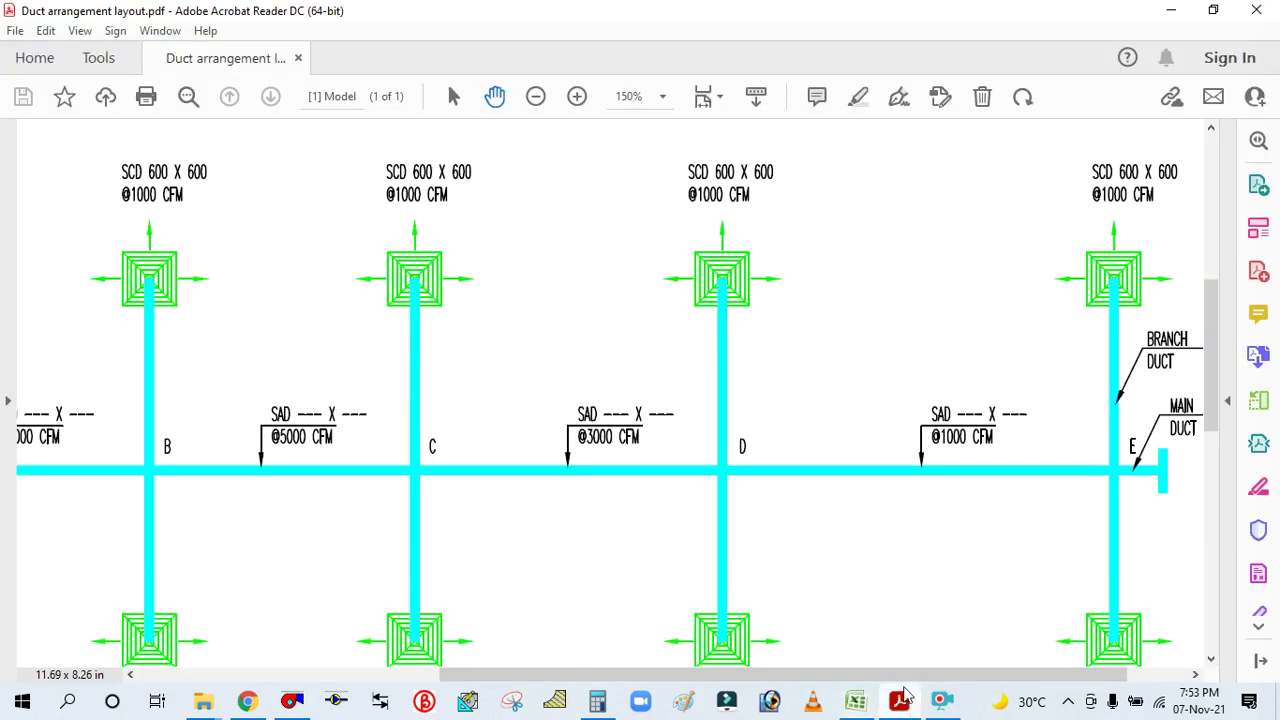
{"action": "left_click_drag", "start_coordinate": [943, 543], "coordinate": [766, 517]}
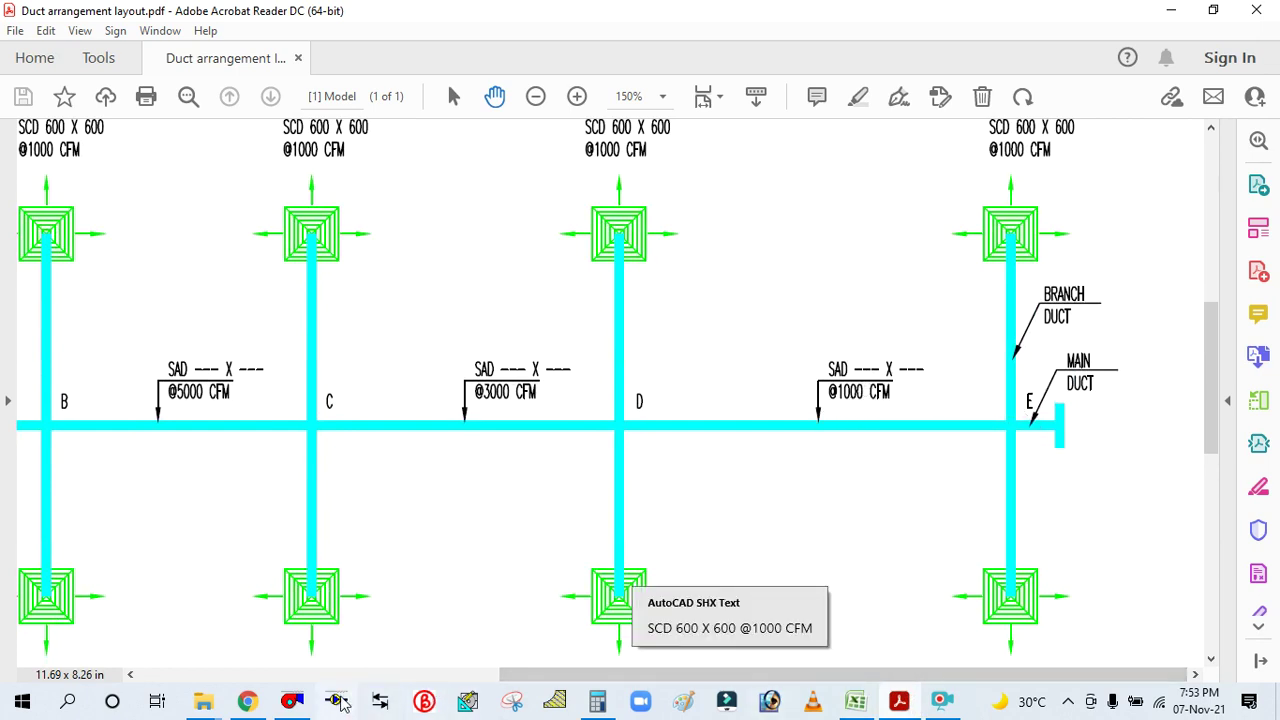
{"action": "left_click", "coordinate": [298, 703]}
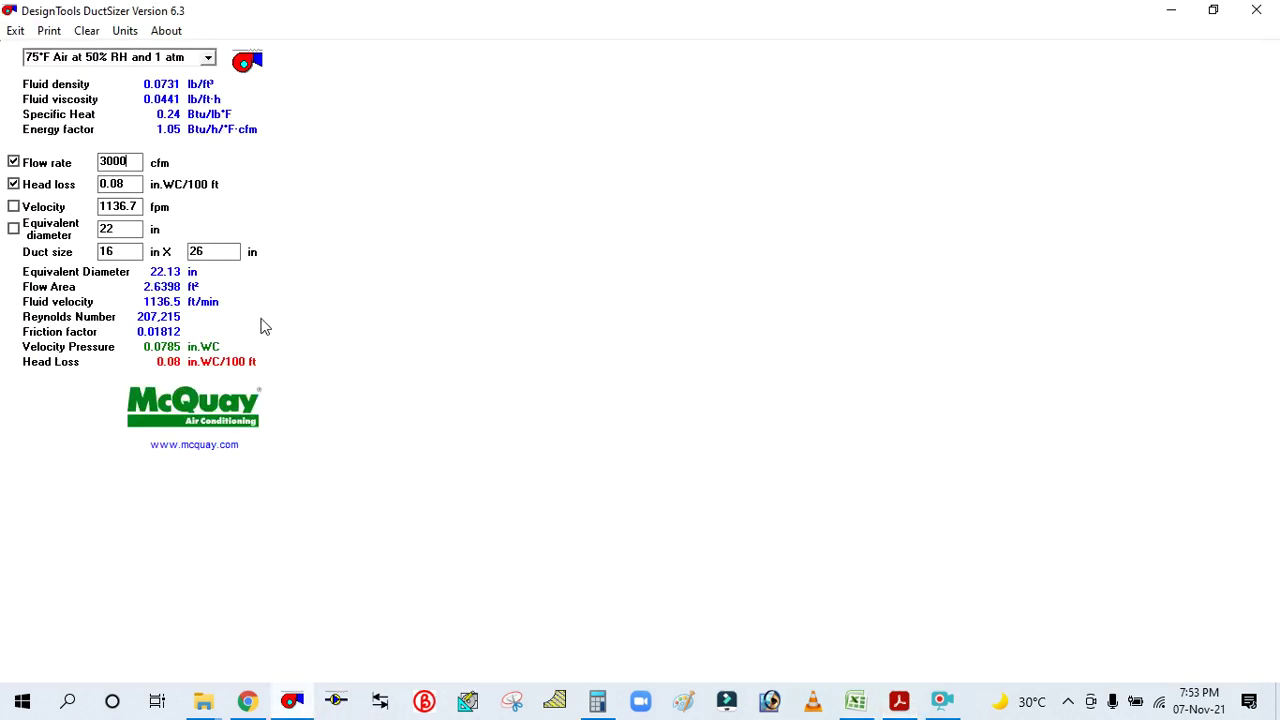
{"action": "double_click", "coordinate": [118, 160]}
{"action": "type", "text": "1"}
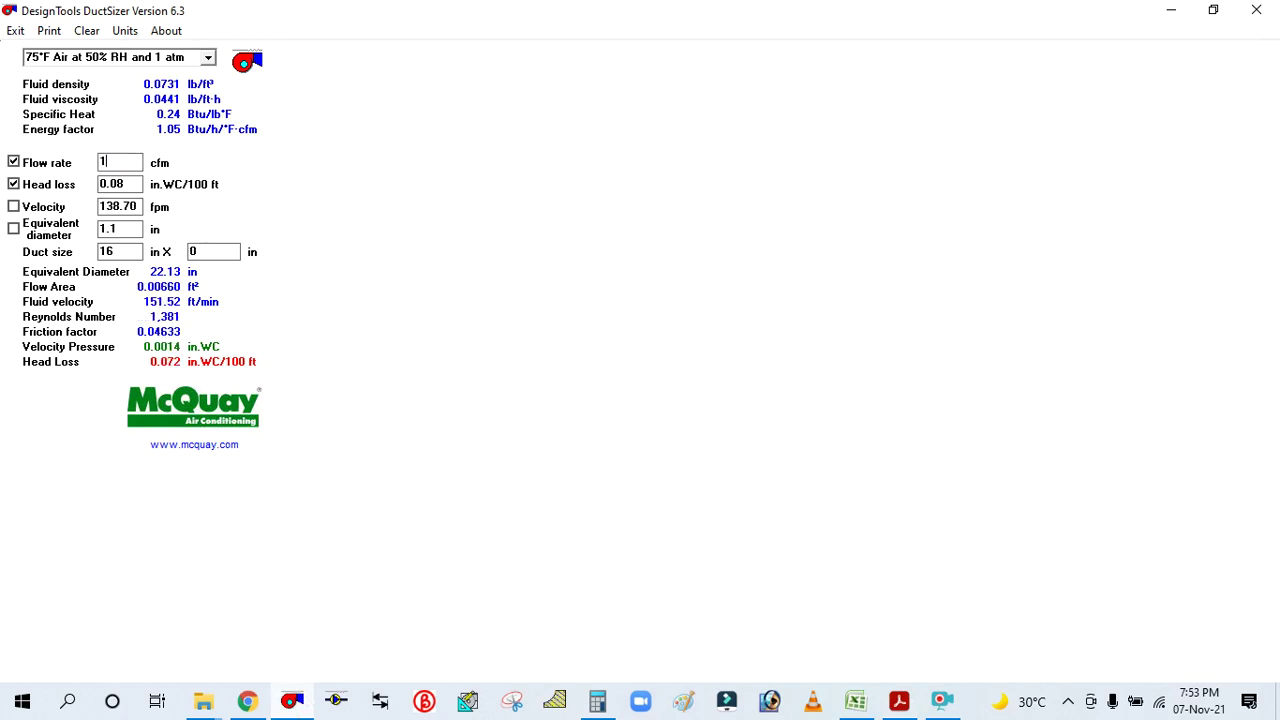
{"action": "type", "text": "000"}
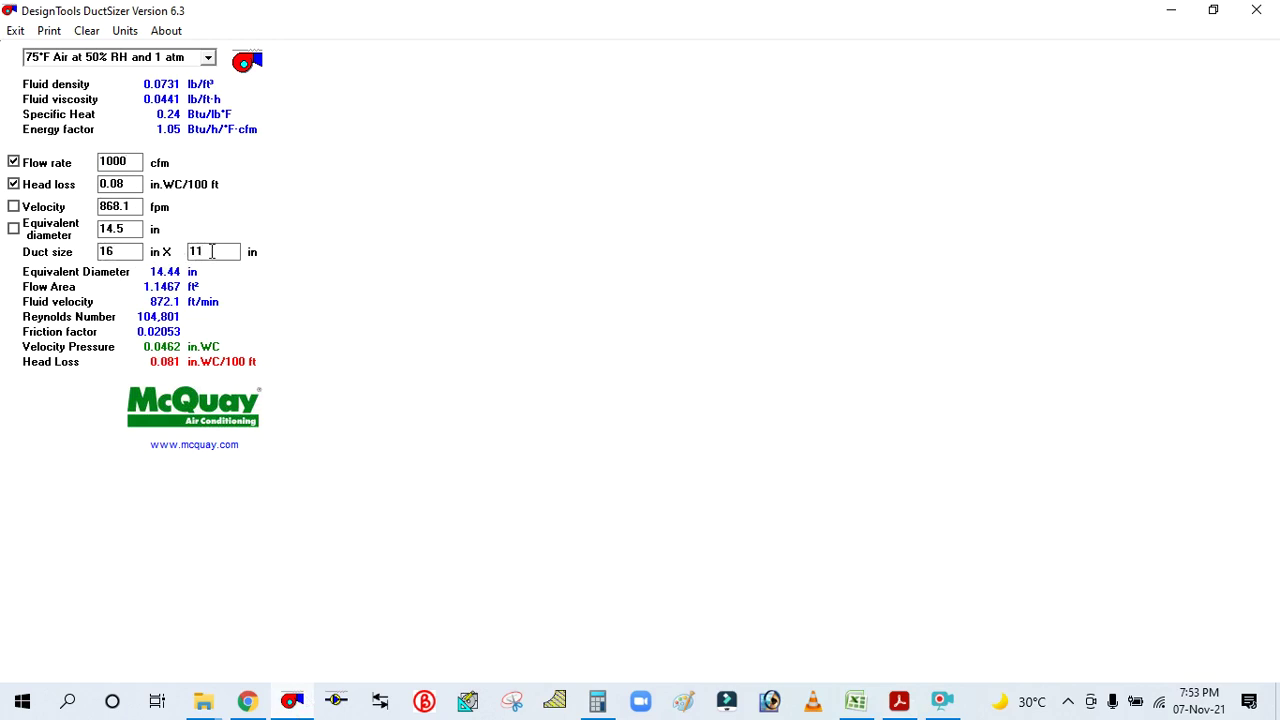
Set the first duct size dimension for section D-E to 14 in in DuctSizer
{"action": "left_click", "coordinate": [120, 249]}
{"action": "type", "text": "1"}
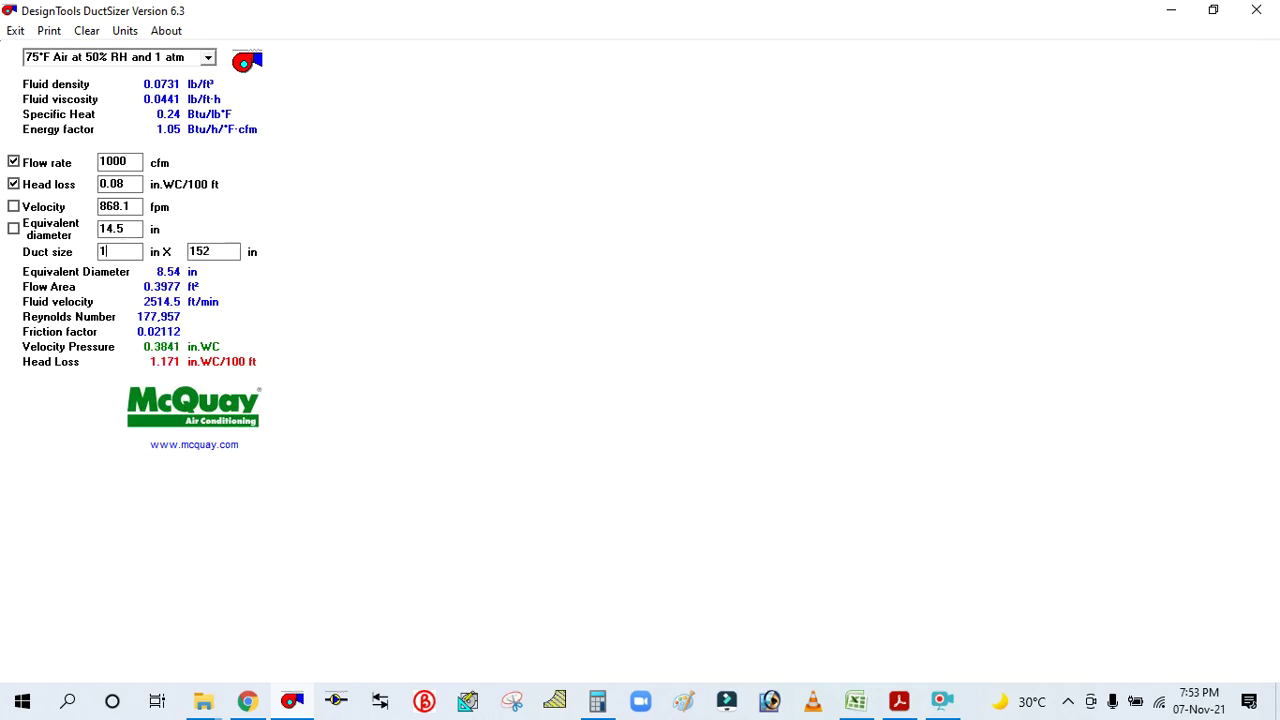
{"action": "type", "text": "4"}
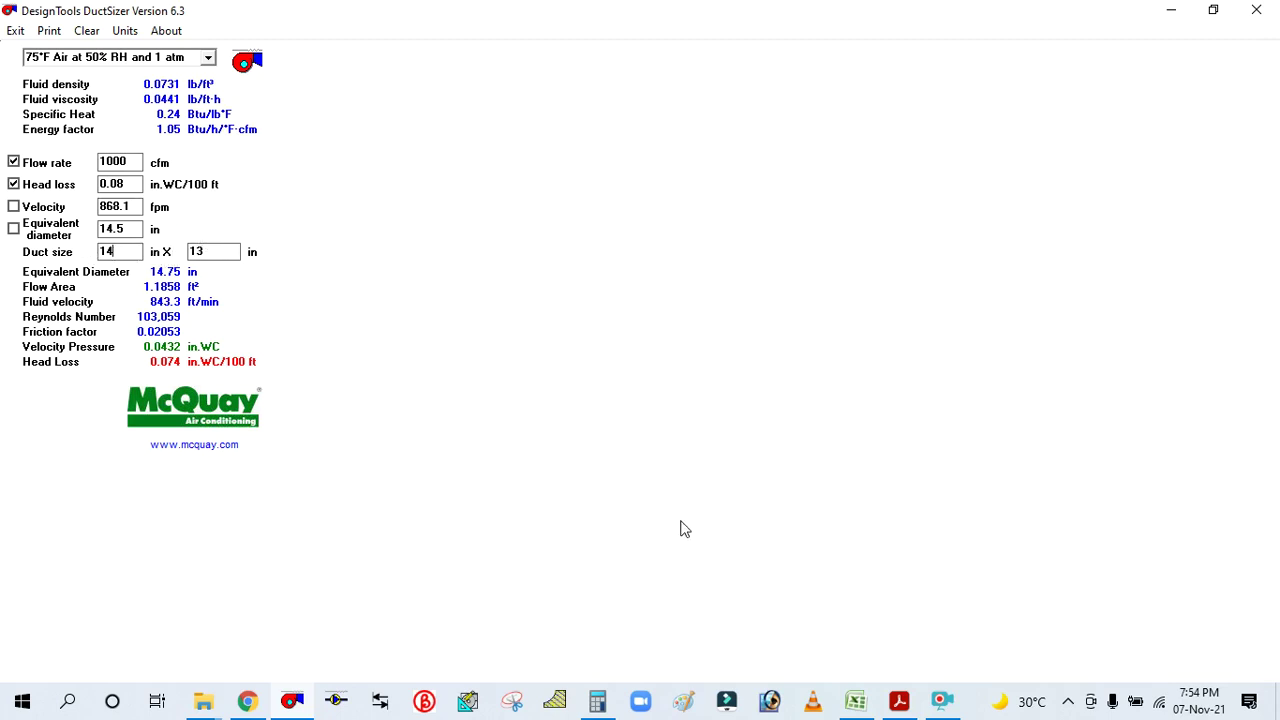
Switch to the Excel sheet and enter 14" X 14" as the main duct size for section D-E
{"action": "left_click", "coordinate": [855, 700]}
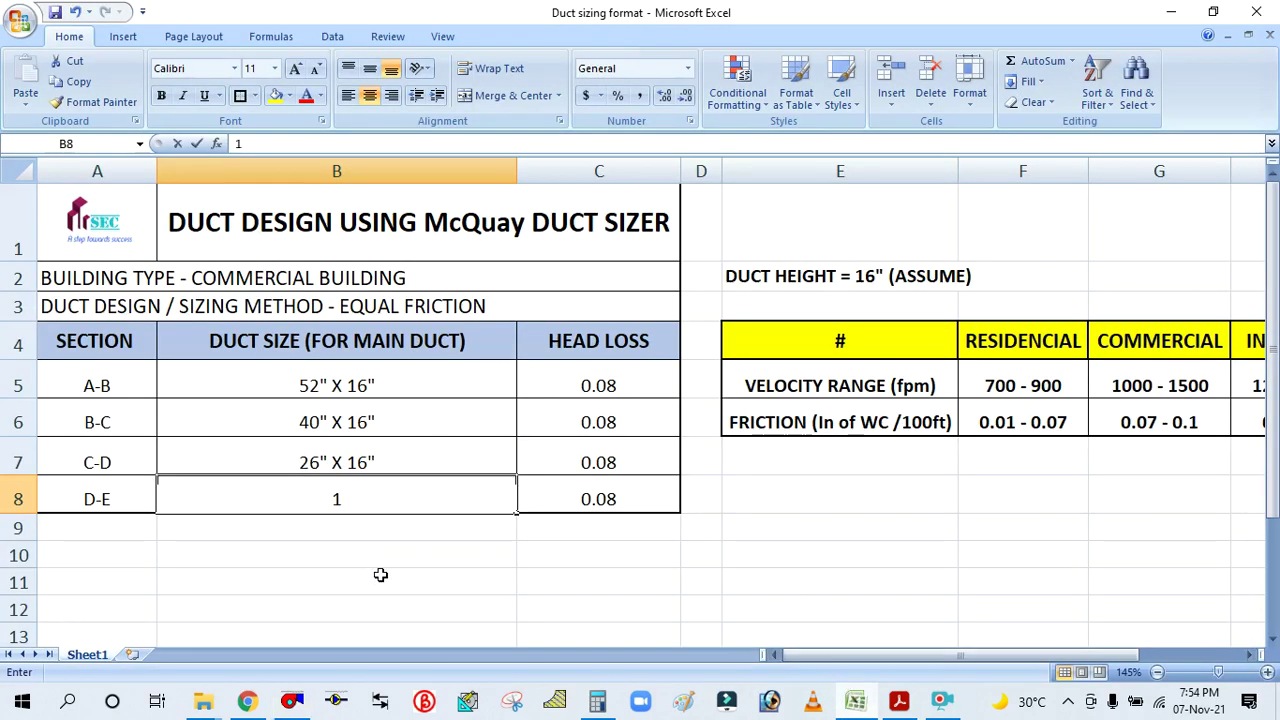
{"action": "type", "text": "14\" X 14\""}
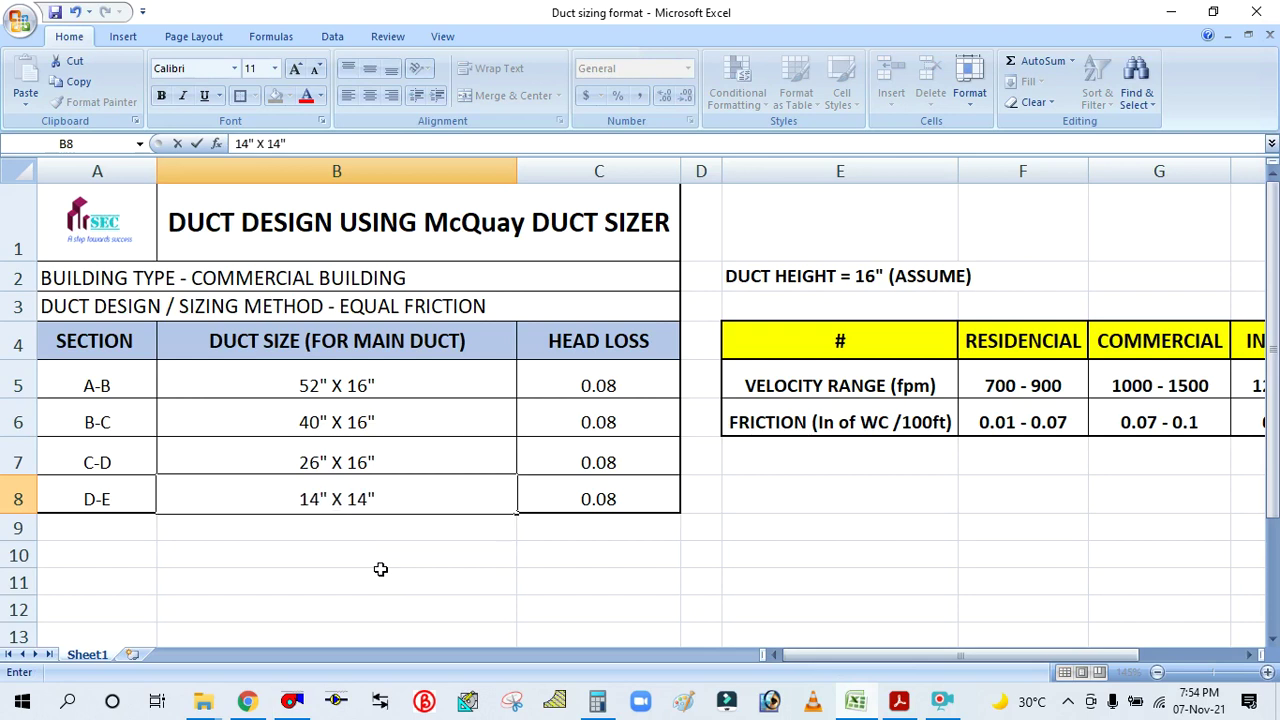
{"action": "left_click", "coordinate": [791, 526]}
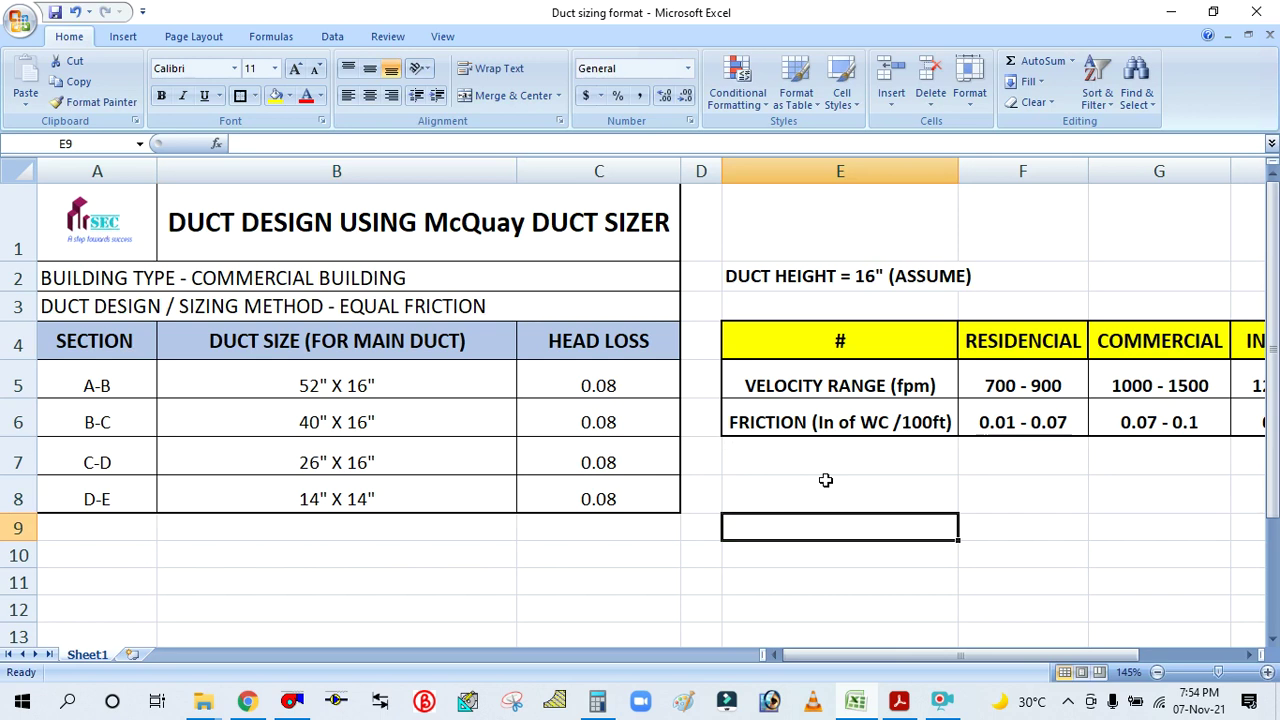
Review the sizing table and DuctSizer, and examine the main duct run from A to E and its branch ducts in the layout PDF
{"action": "scroll", "coordinate": [825, 480], "scroll_direction": "down", "scroll_amount": 1, "text": "ctrl"}
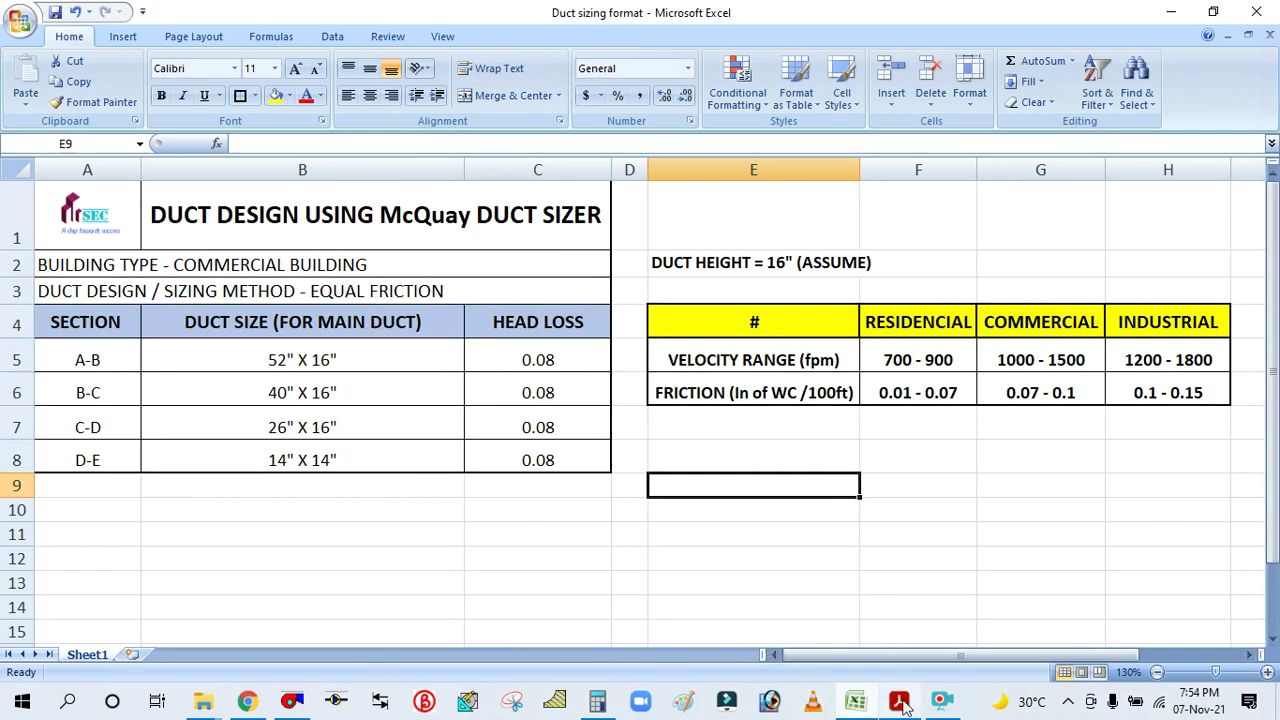
{"action": "left_click", "coordinate": [282, 704]}
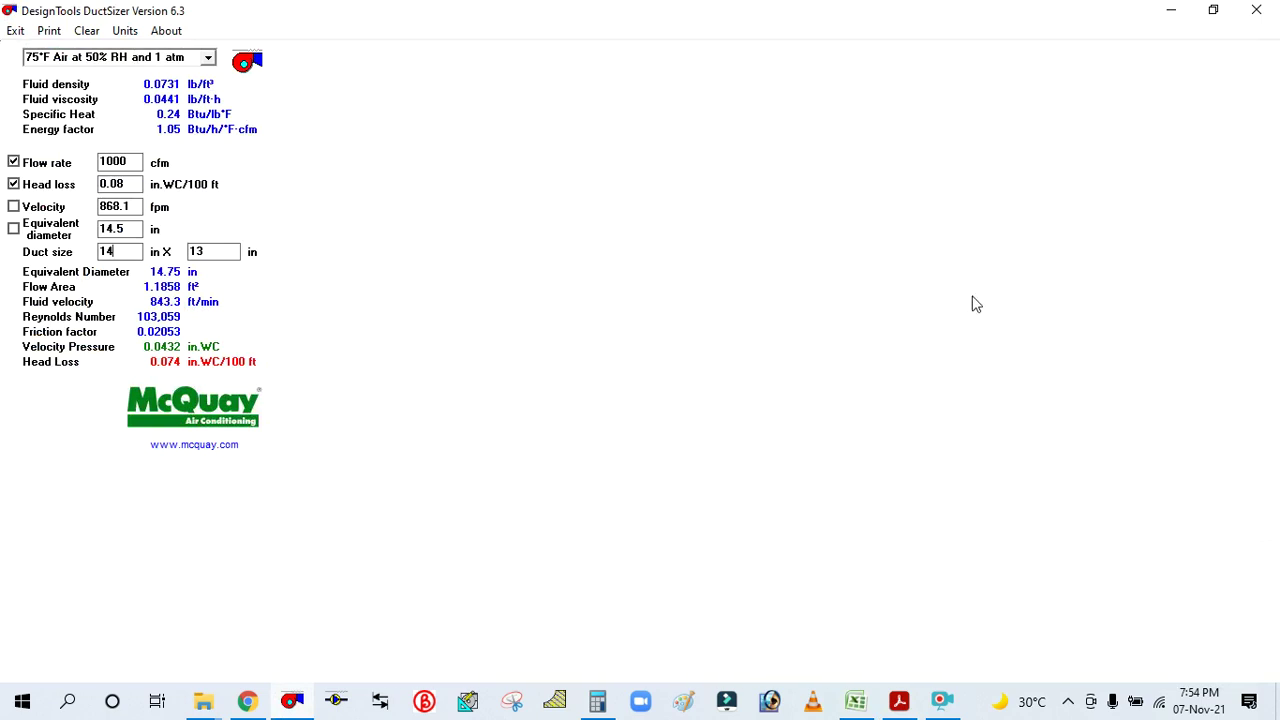
{"action": "left_click", "coordinate": [912, 686]}
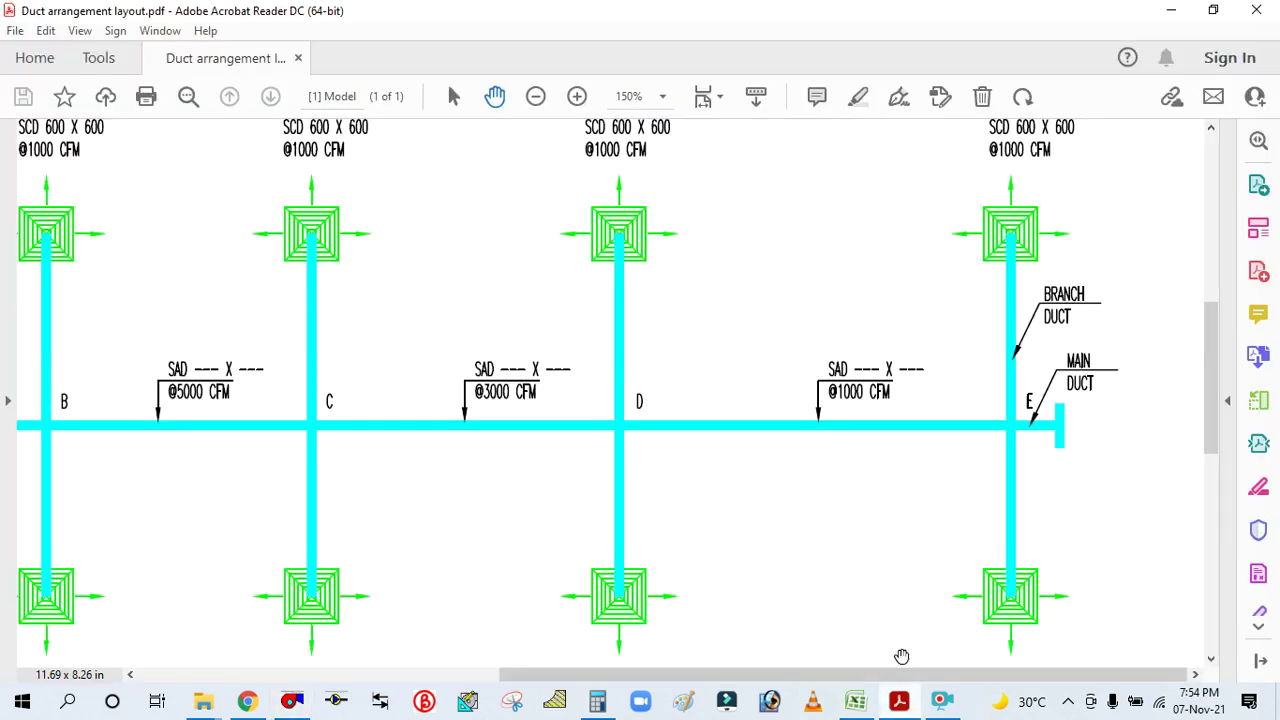
{"action": "scroll", "coordinate": [443, 294], "scroll_direction": "left", "scroll_amount": 2}
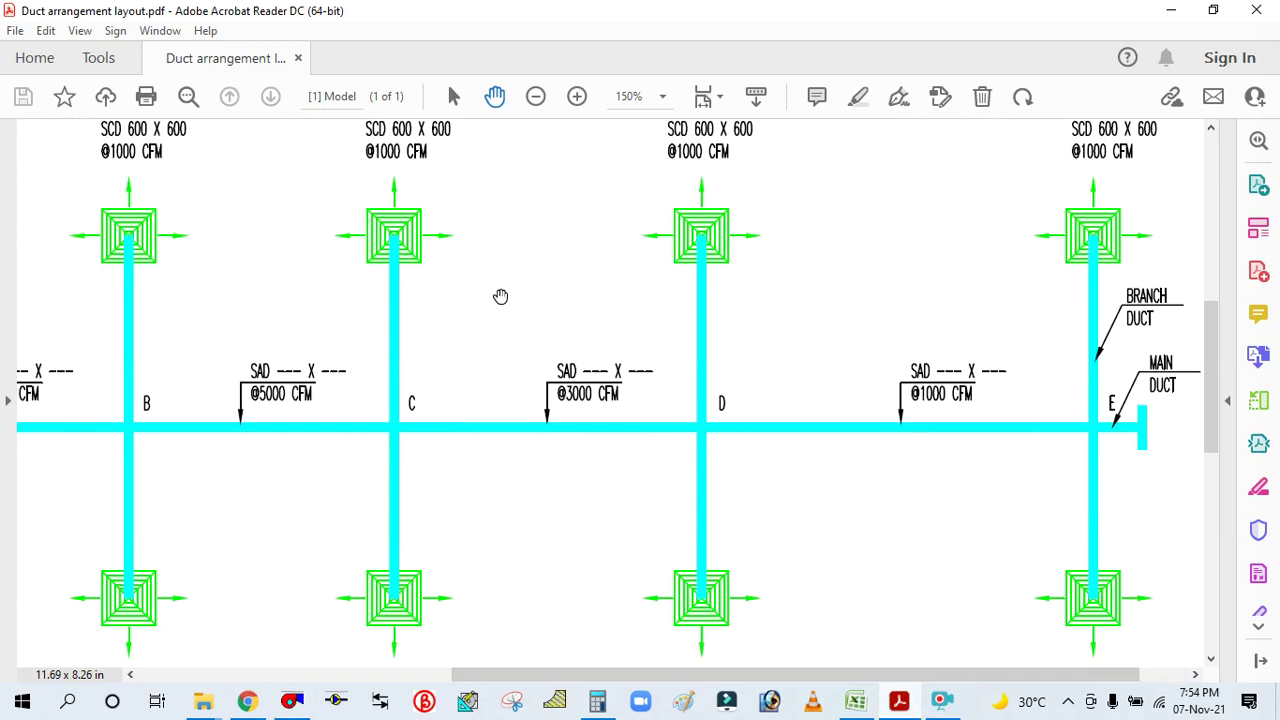
{"action": "scroll", "coordinate": [500, 296], "scroll_direction": "down", "scroll_amount": 1, "text": "ctrl"}
{"action": "scroll", "coordinate": [500, 296], "scroll_direction": "down", "scroll_amount": 1}
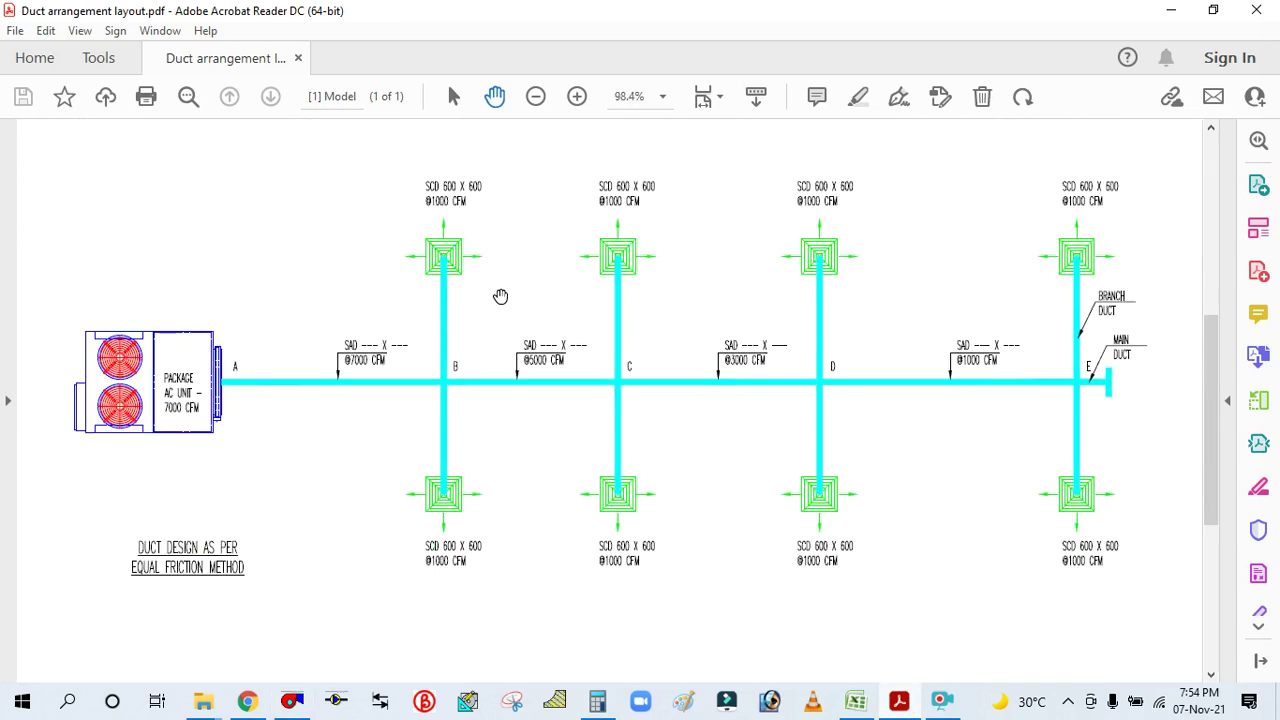
{"action": "scroll", "coordinate": [500, 296], "scroll_direction": "down", "scroll_amount": 1}
{"action": "scroll", "coordinate": [567, 389], "scroll_direction": "up", "scroll_amount": 1}
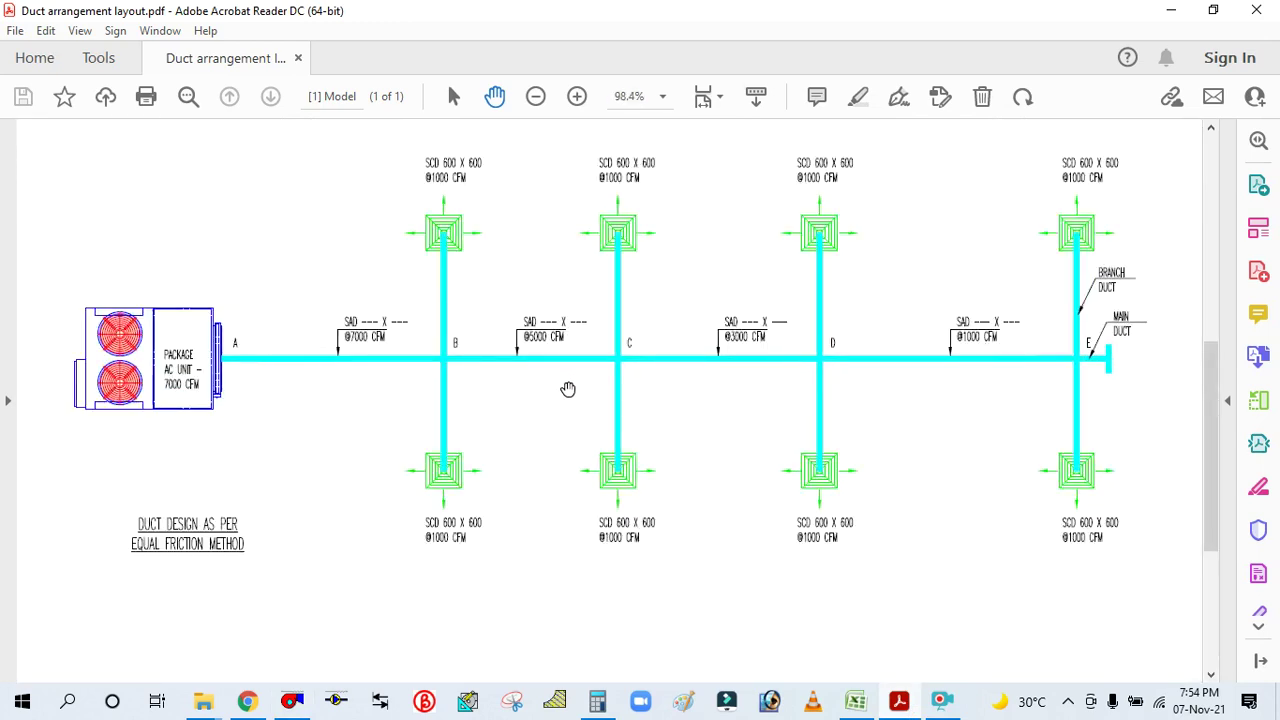
{"action": "scroll", "coordinate": [567, 389], "scroll_direction": "down", "scroll_amount": 1}
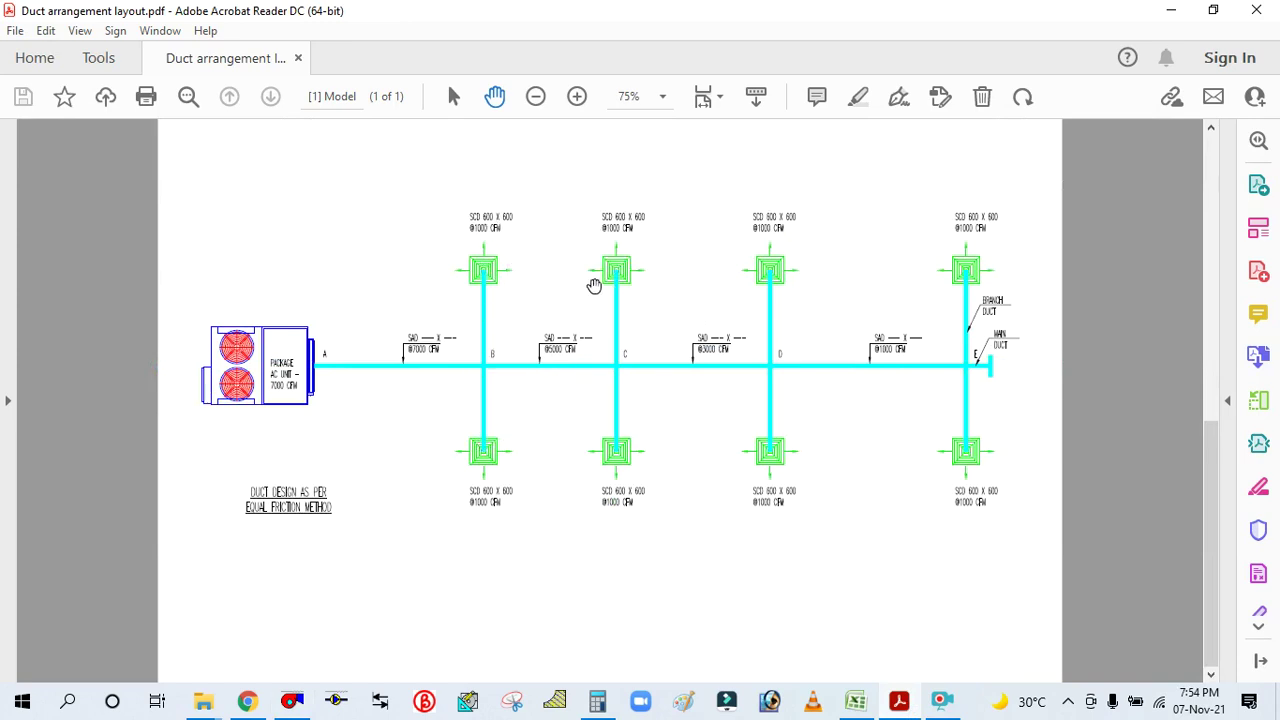
{"action": "scroll", "coordinate": [651, 306], "scroll_direction": "up", "scroll_amount": 2}
{"action": "scroll", "coordinate": [680, 318], "scroll_direction": "down", "scroll_amount": 1}
{"action": "scroll", "coordinate": [906, 297], "scroll_direction": "up", "scroll_amount": 1}
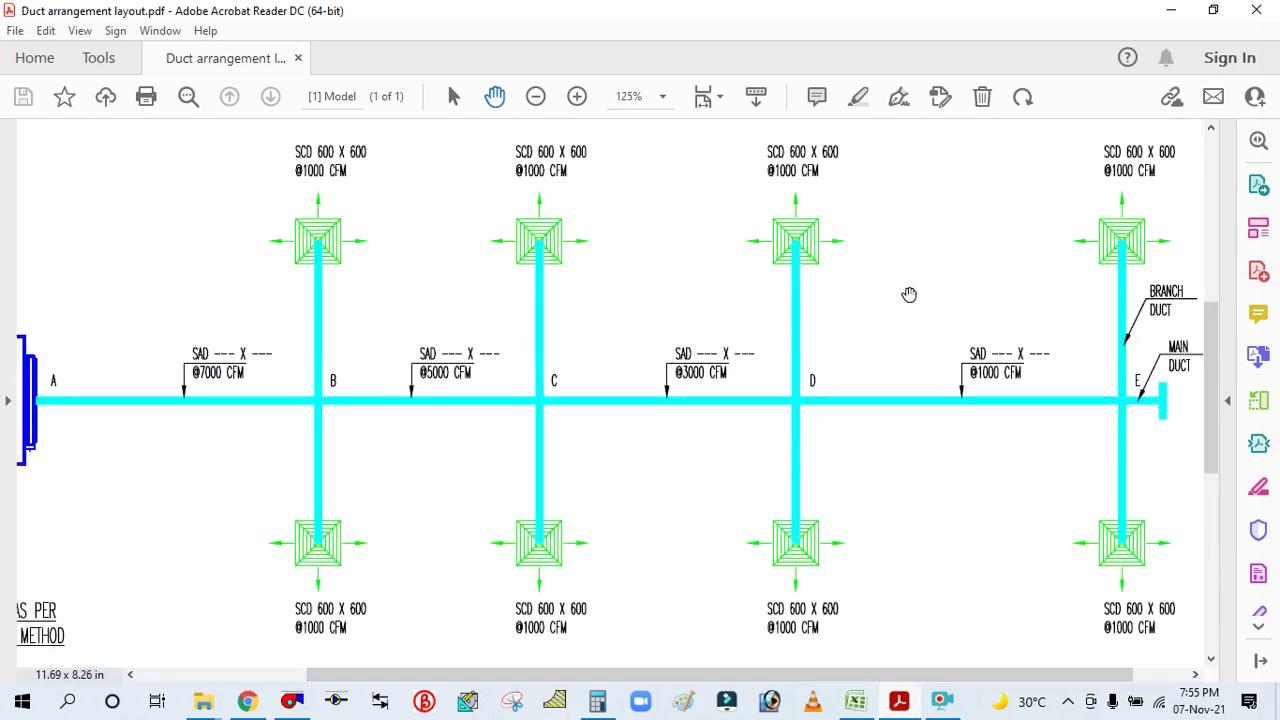
{"action": "scroll", "coordinate": [680, 295], "scroll_direction": "down", "scroll_amount": 1}
{"action": "scroll", "coordinate": [774, 294], "scroll_direction": "up", "scroll_amount": 2}
{"action": "scroll", "coordinate": [622, 294], "scroll_direction": "down", "scroll_amount": 1}
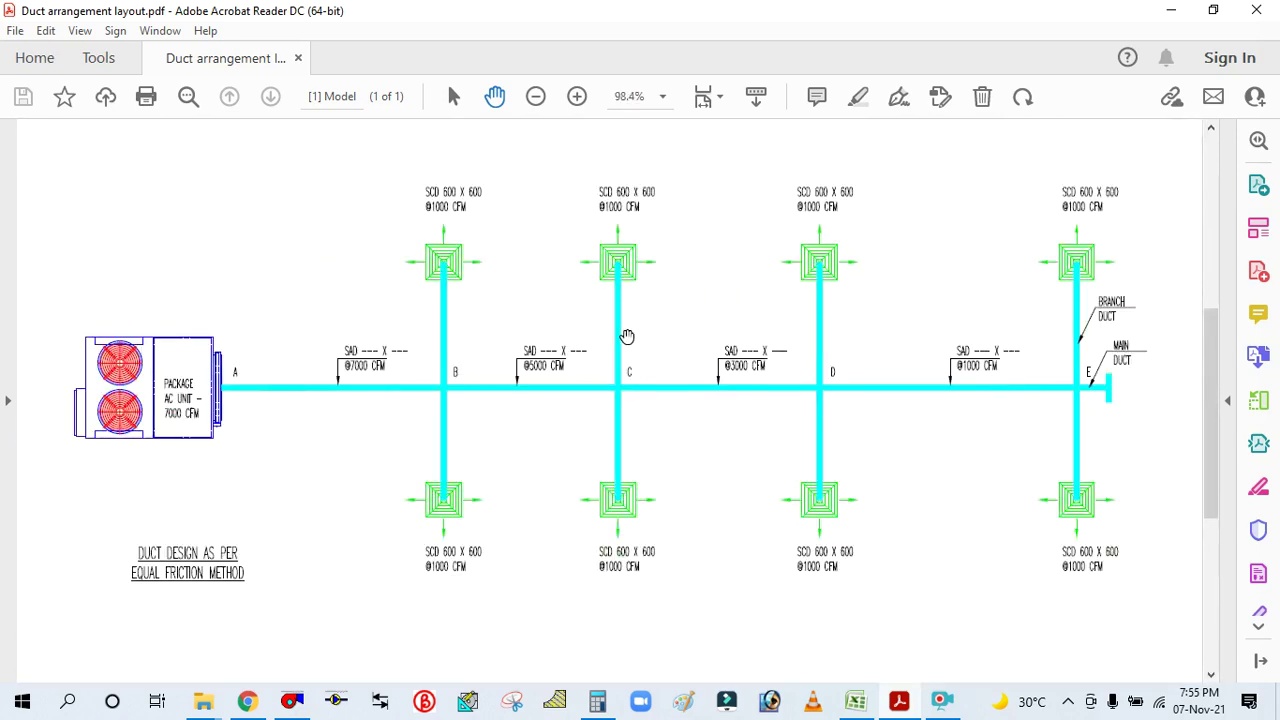
{"action": "scroll", "coordinate": [690, 310], "scroll_direction": "down", "scroll_amount": 1}
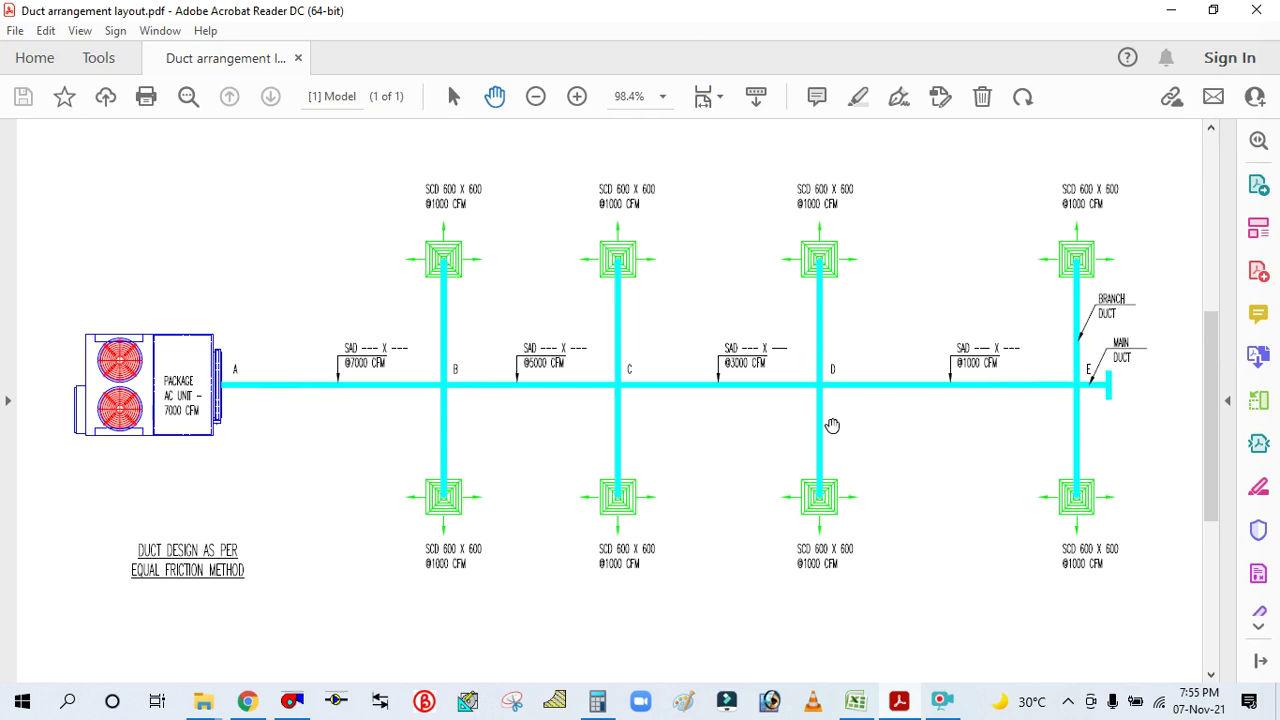
{"action": "left_click", "coordinate": [941, 703]}
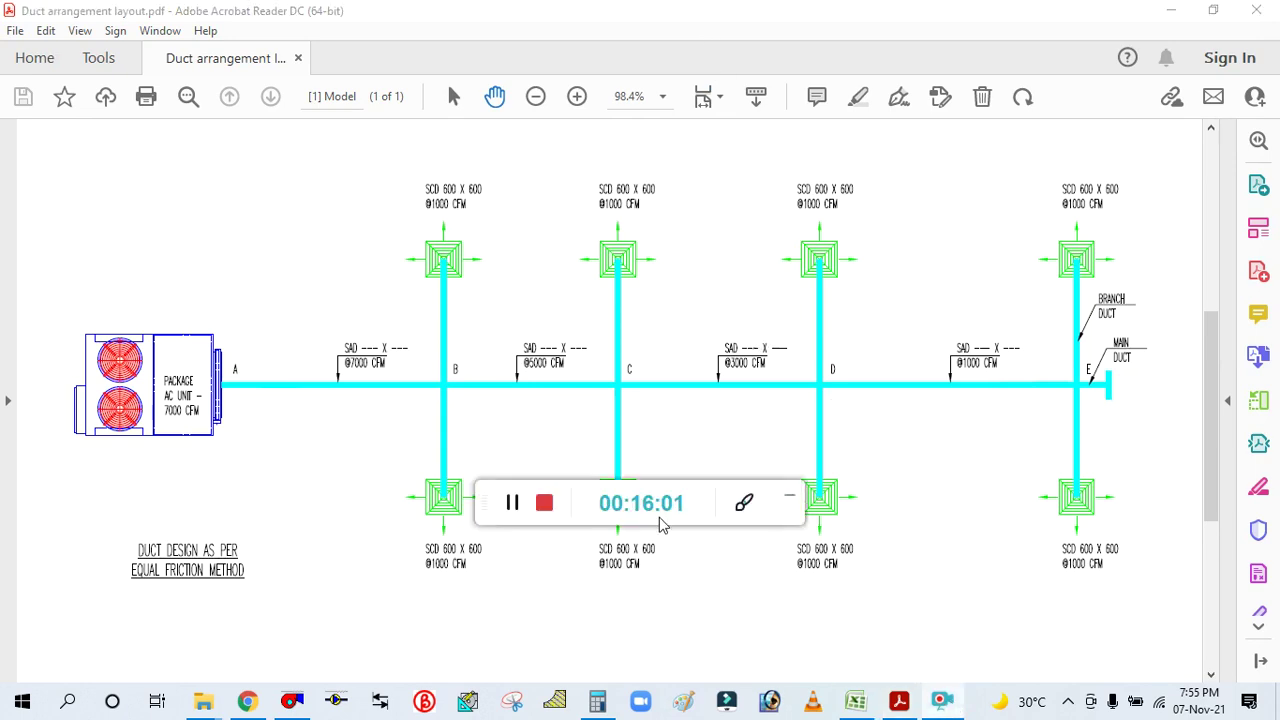